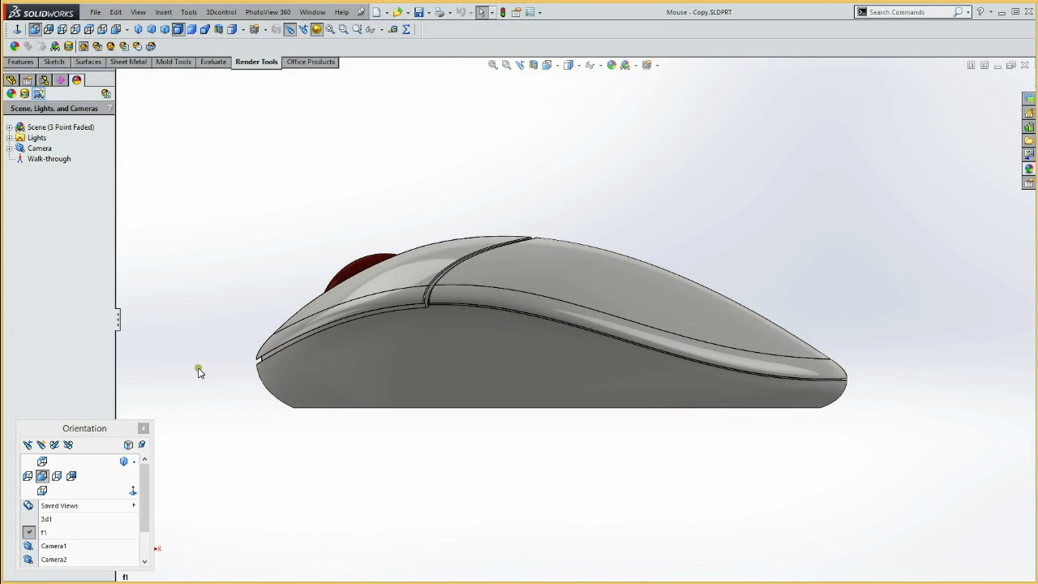
Orbit the finished mouse model to a rotated view.
mouse_move(185, 303)
middle_mouse_down()
mouse_move(222, 266)
mouse_move(350, 268)
mouse_move(570, 230)
mouse_move(630, 241)
mouse_move(686, 290)
mouse_move(683, 312)
mouse_move(635, 341)
mouse_move(707, 227)
mouse_move(735, 244)
mouse_move(733, 271)
middle_mouse_up()
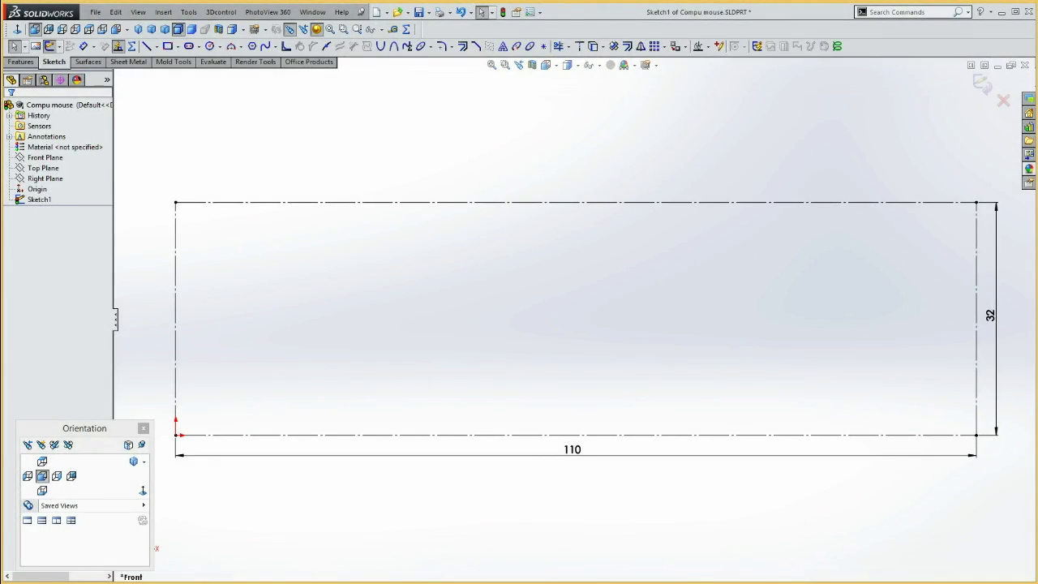
Draw a straight spline from the rectangle's left edge to its right edge.
left_click(265, 46)
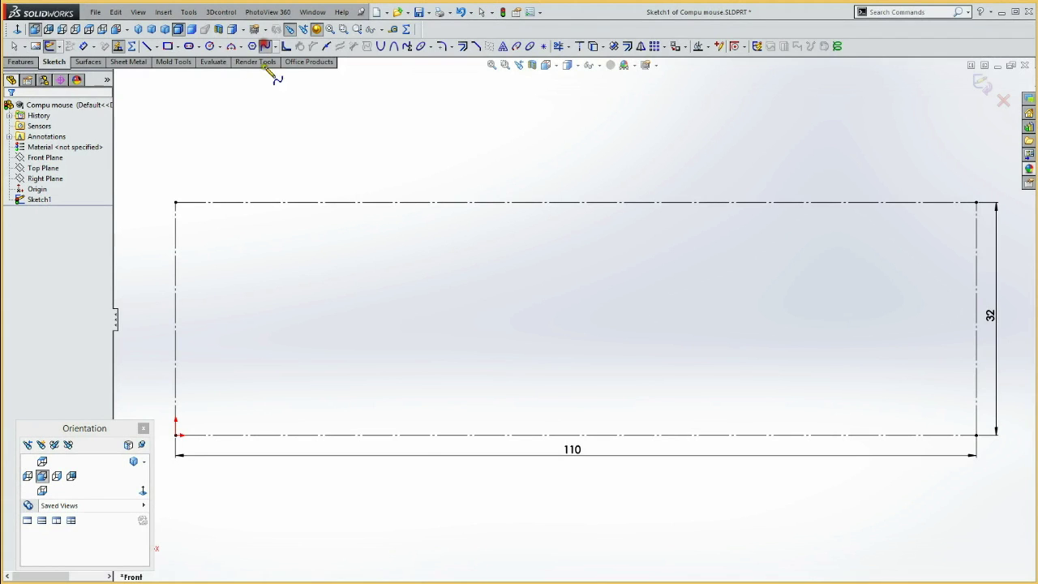
left_click(175, 341)
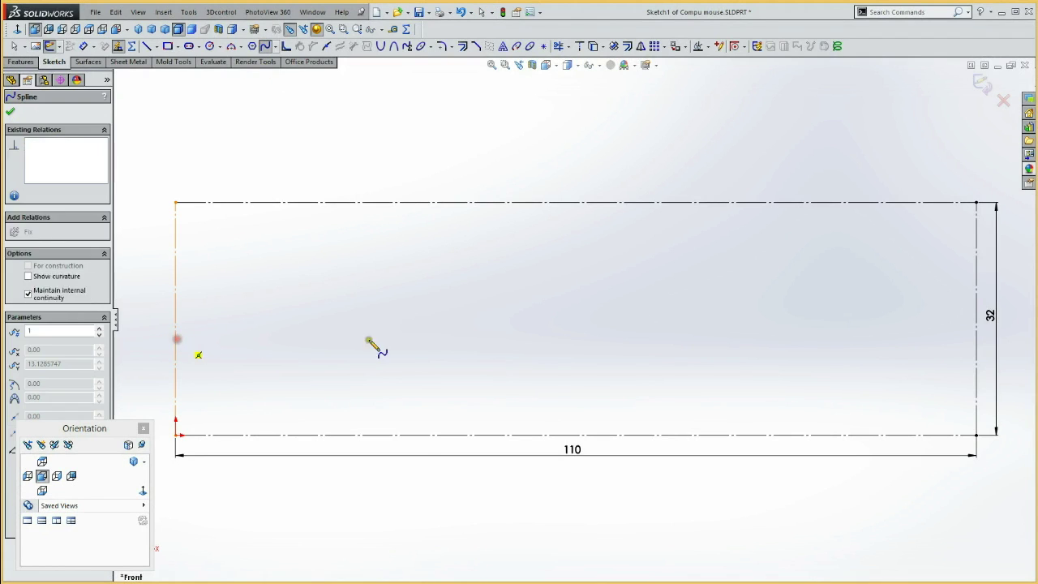
left_click(977, 400)
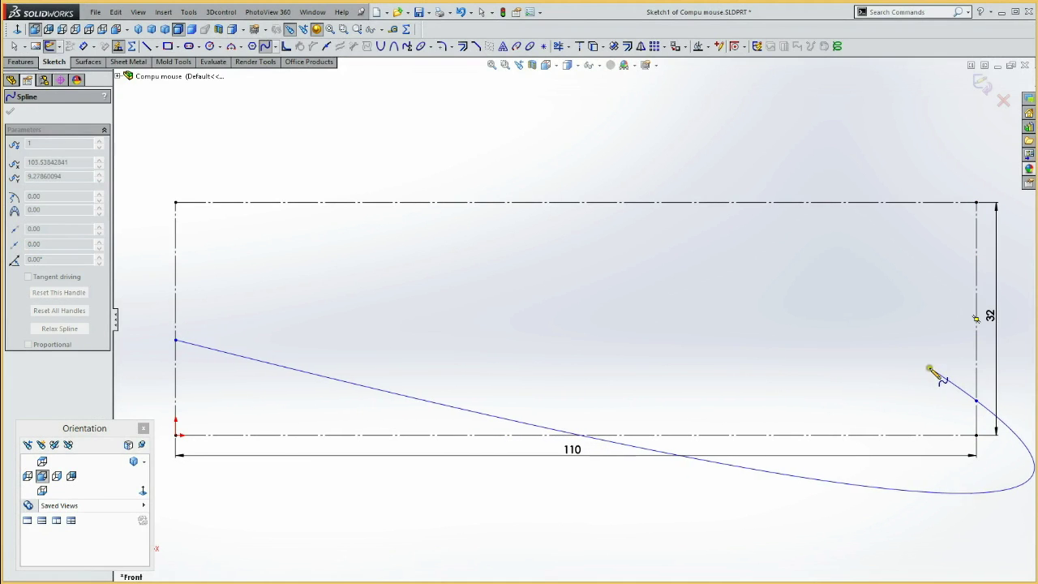
key("Escape")
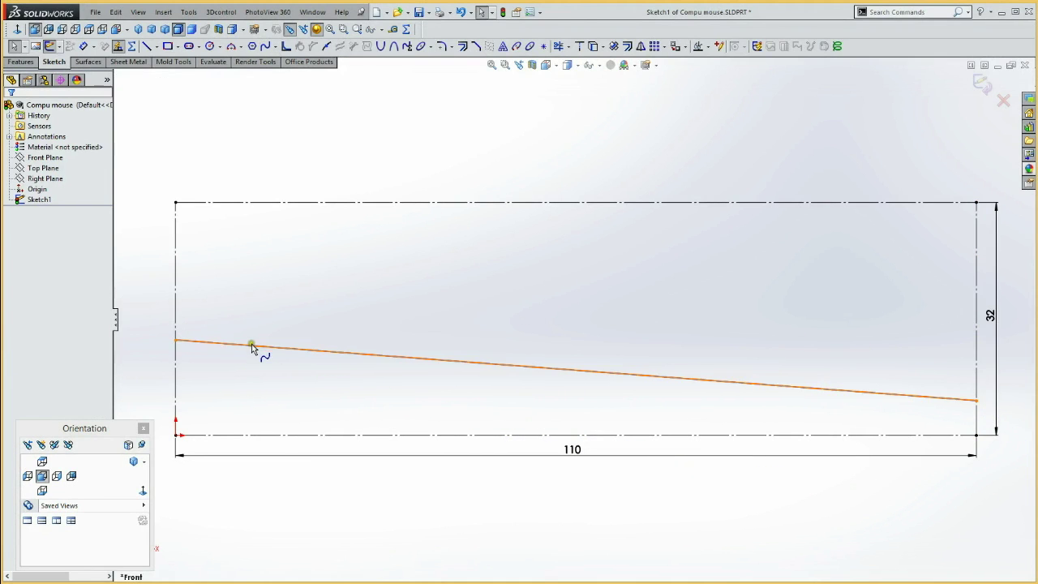
Dimension the spline's left endpoint 9 above the bottom construction line.
left_click(215, 346)
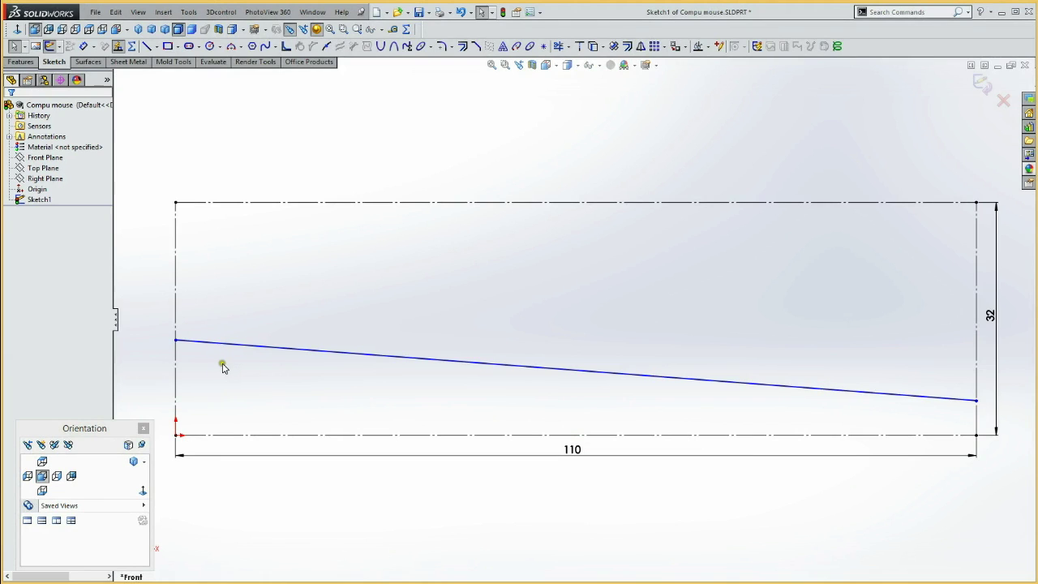
key("d")
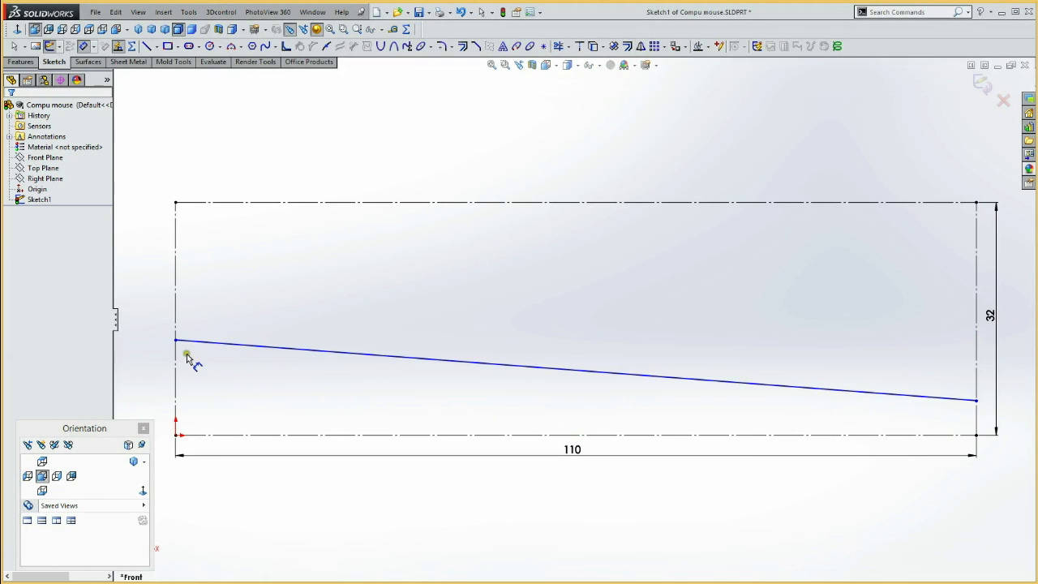
left_click(176, 341)
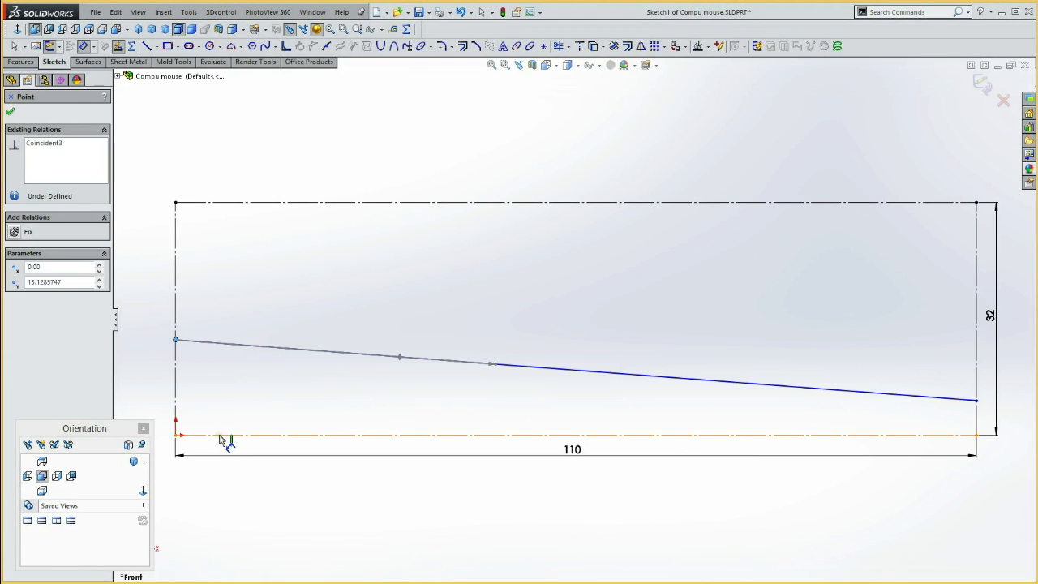
left_click(220, 437)
left_click(159, 386)
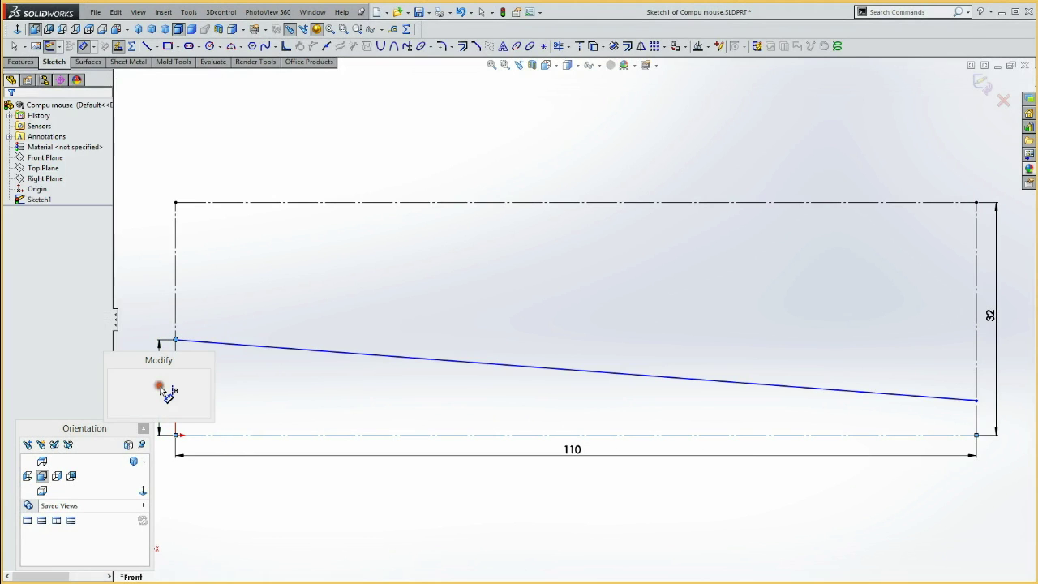
type("9")
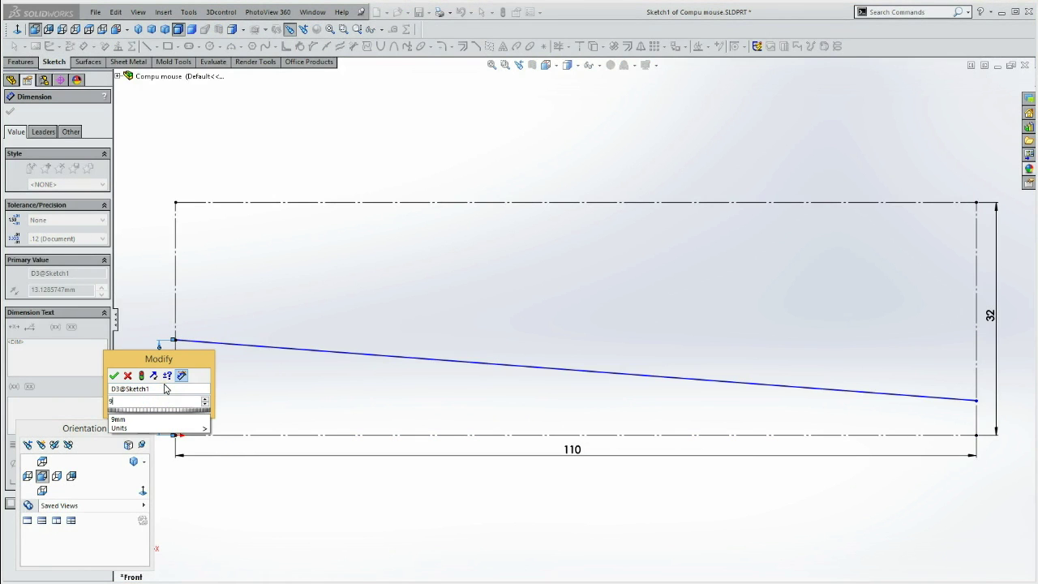
key("Return")
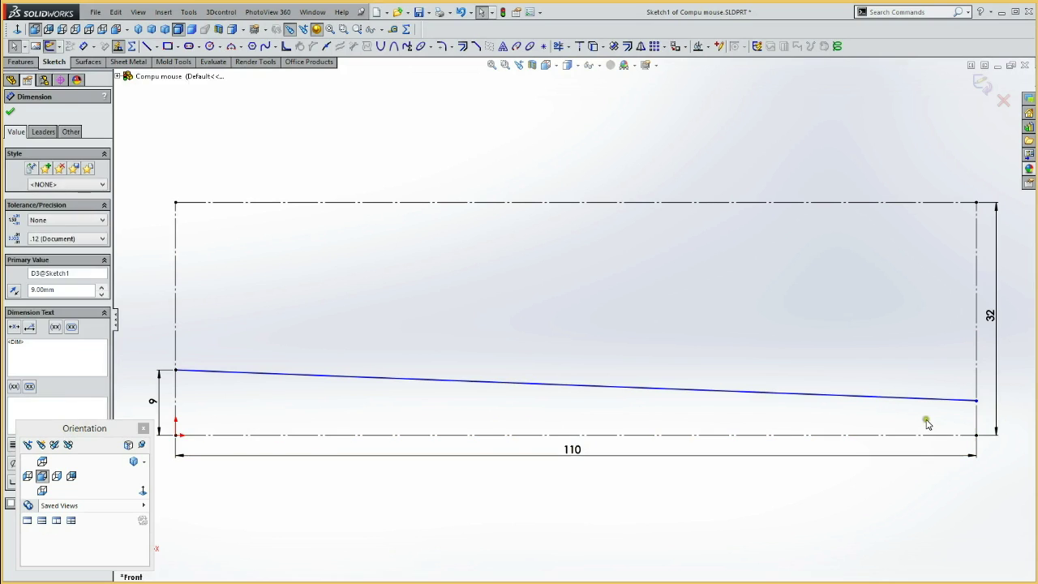
Dimension the right endpoint 5.5 above the bottom line, then drag the spline into an upward arch.
left_click(984, 413)
left_click(978, 401)
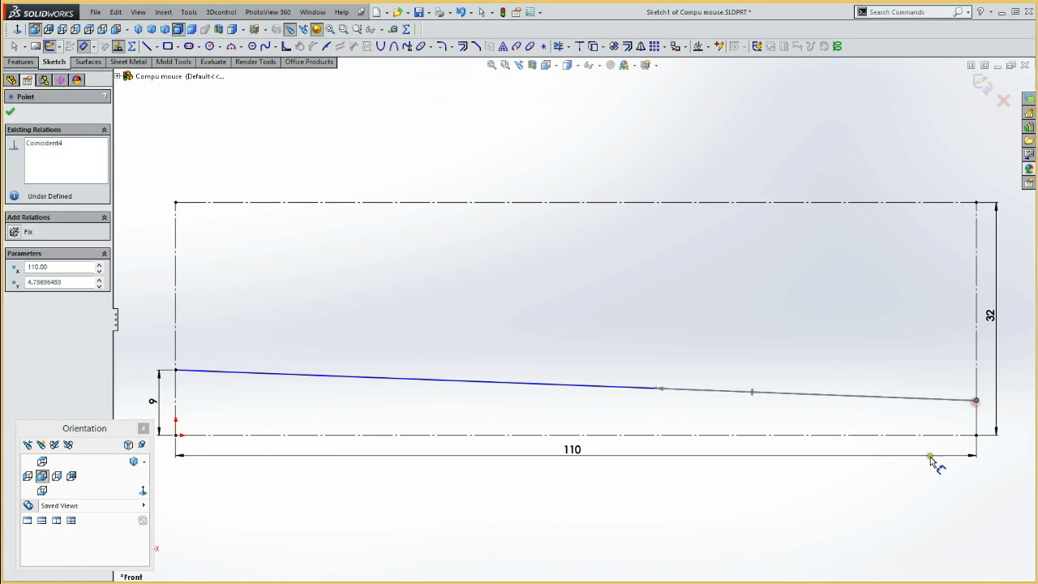
left_click(941, 436)
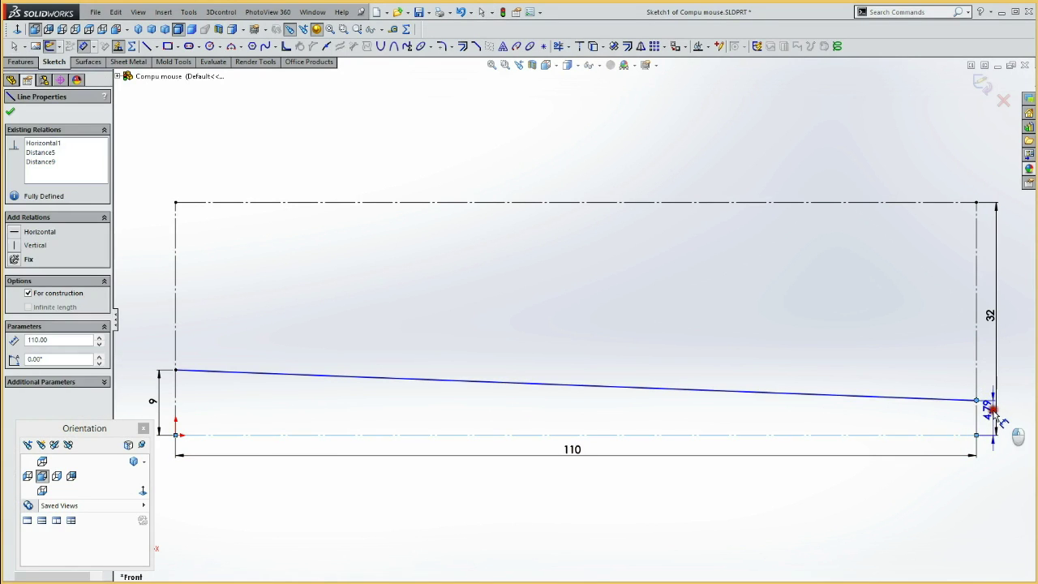
left_click(993, 414)
type("5.5")
key("Return")
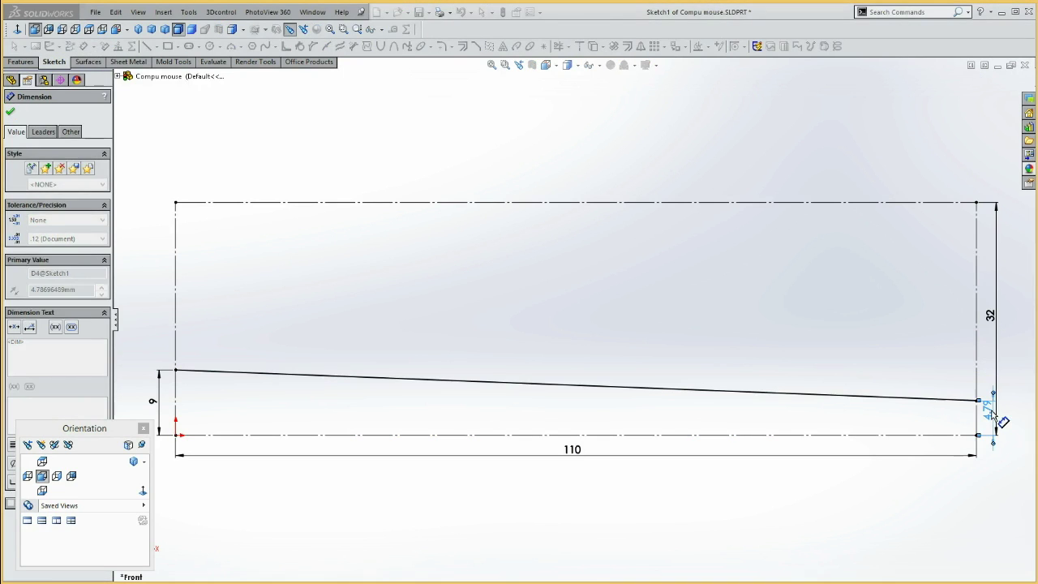
left_click(444, 380)
mouse_move(492, 379)
left_mouse_down()
mouse_move(436, 335)
mouse_move(366, 313)
left_mouse_up()
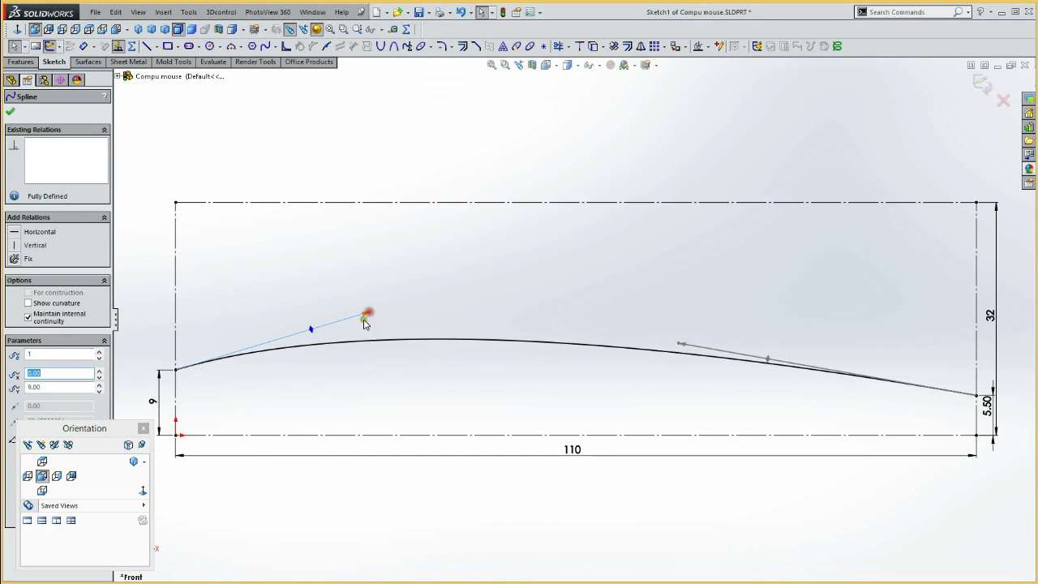
Tilt the spline's left tangent handle and dimension it to 58° with length 150.
left_click(273, 304)
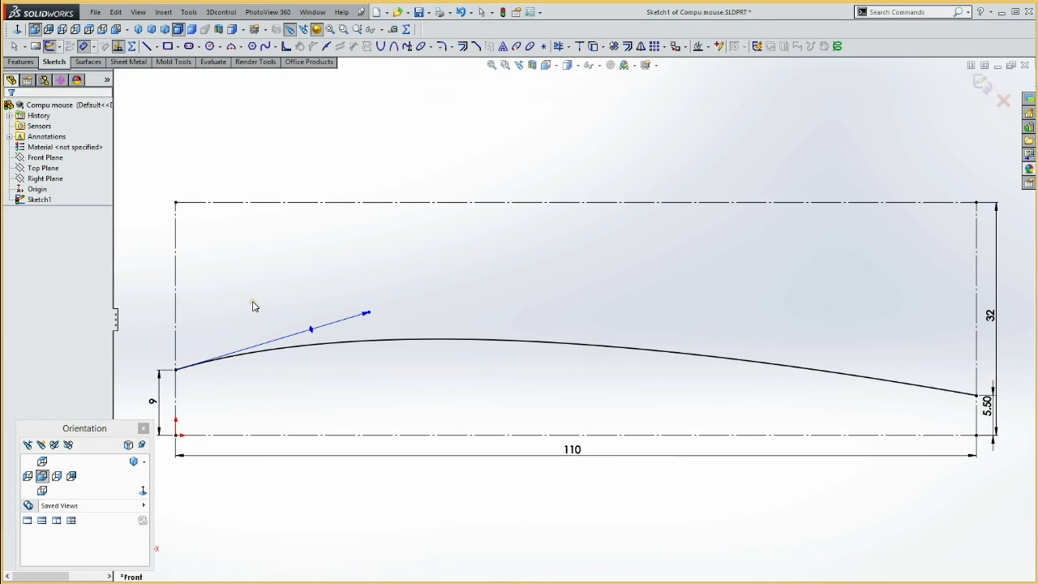
left_click_drag(309, 329, 177, 306)
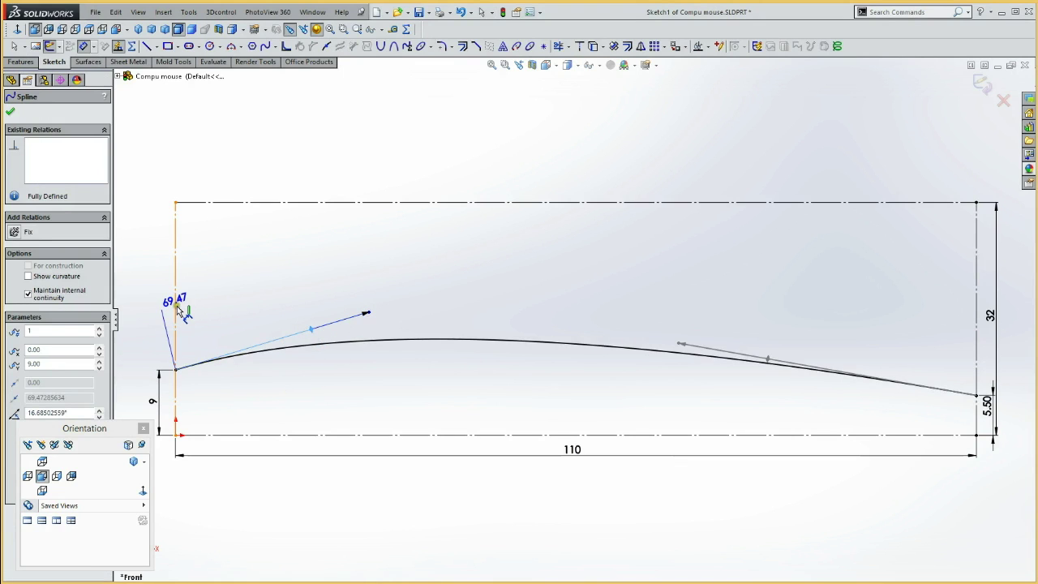
left_click(223, 315)
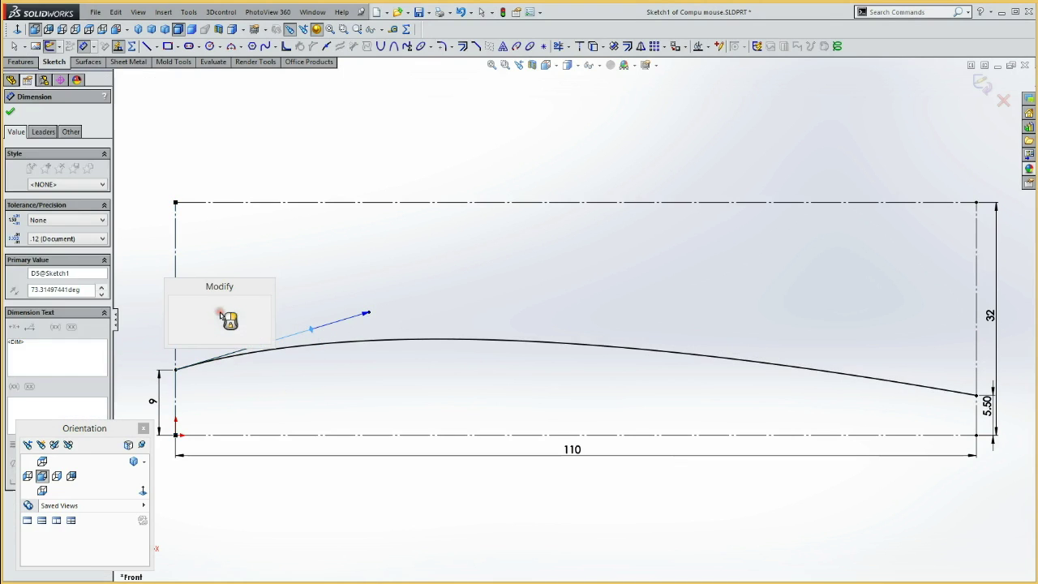
type("58")
key("Return")
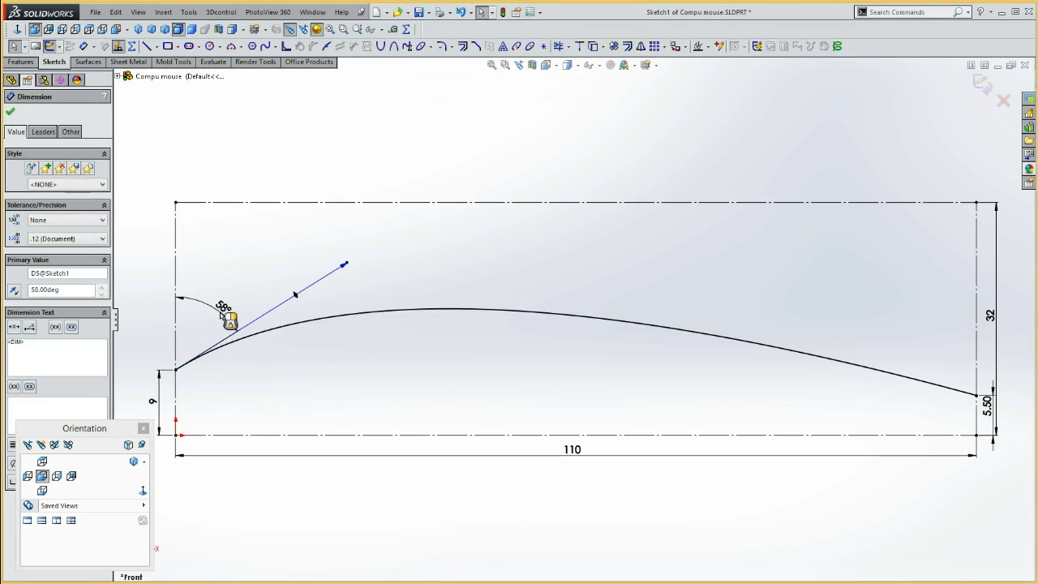
key("Escape")
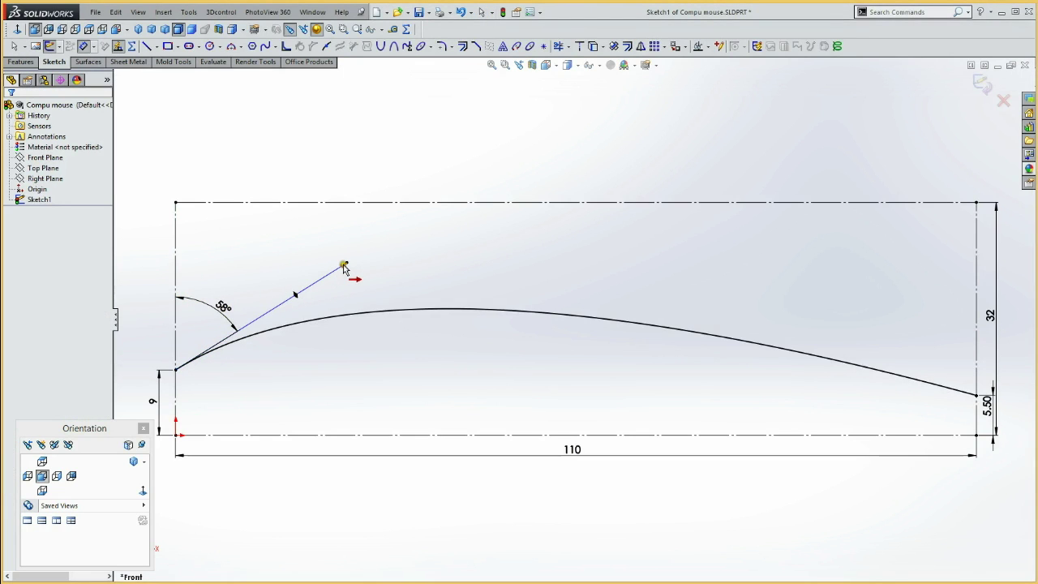
left_click(344, 268)
left_click(257, 386)
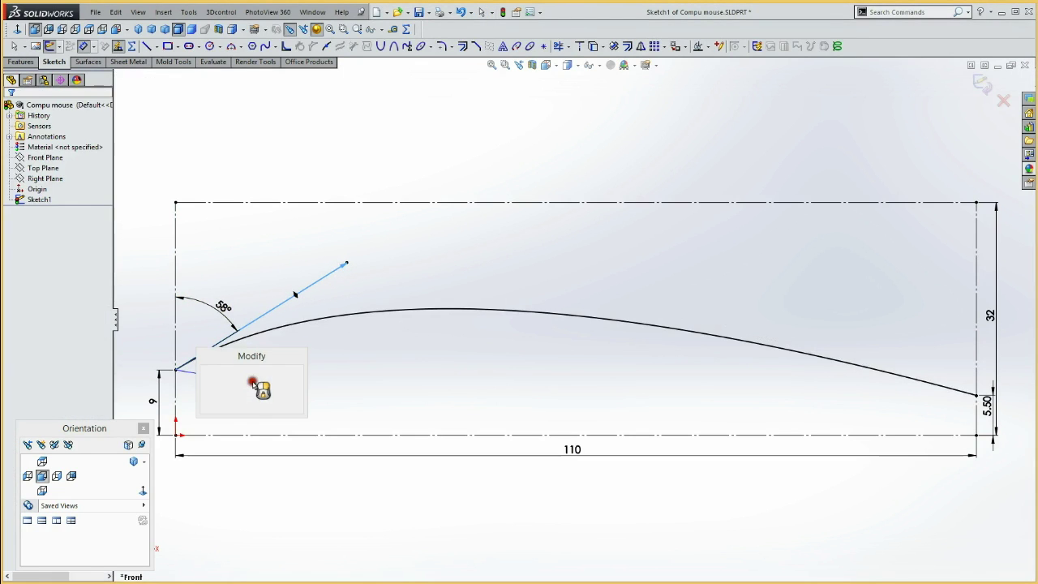
type("150")
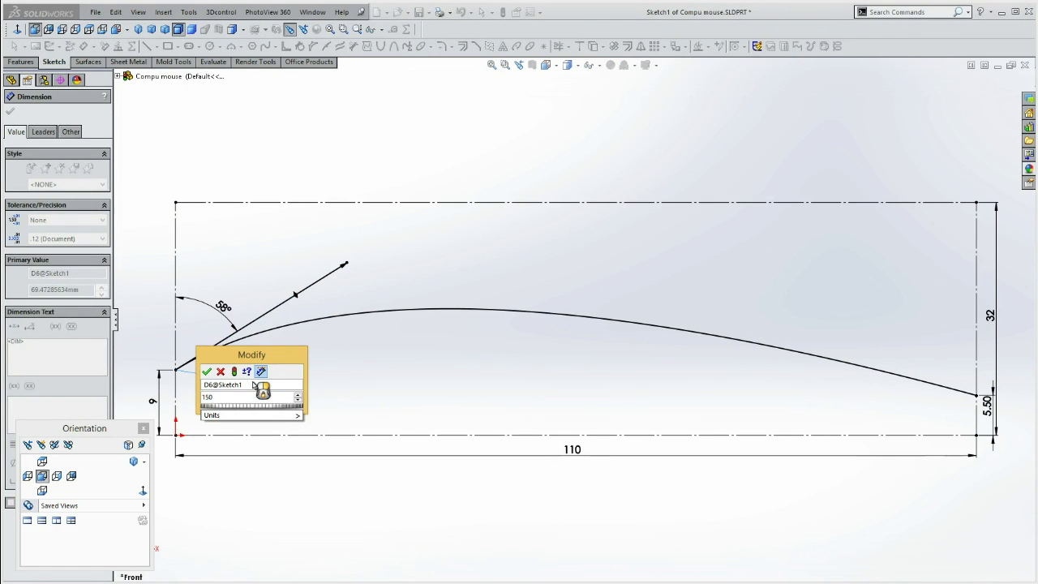
key("Return")
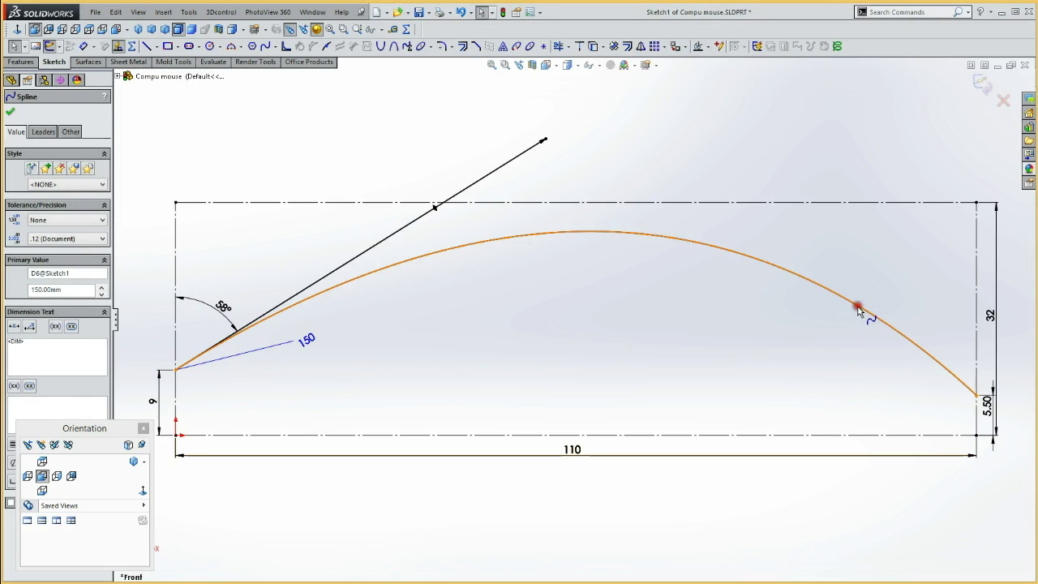
Swing the right tangent handle downward and dimension it to 87° with length 120.
left_click(829, 292)
left_click_drag(799, 229, 777, 401)
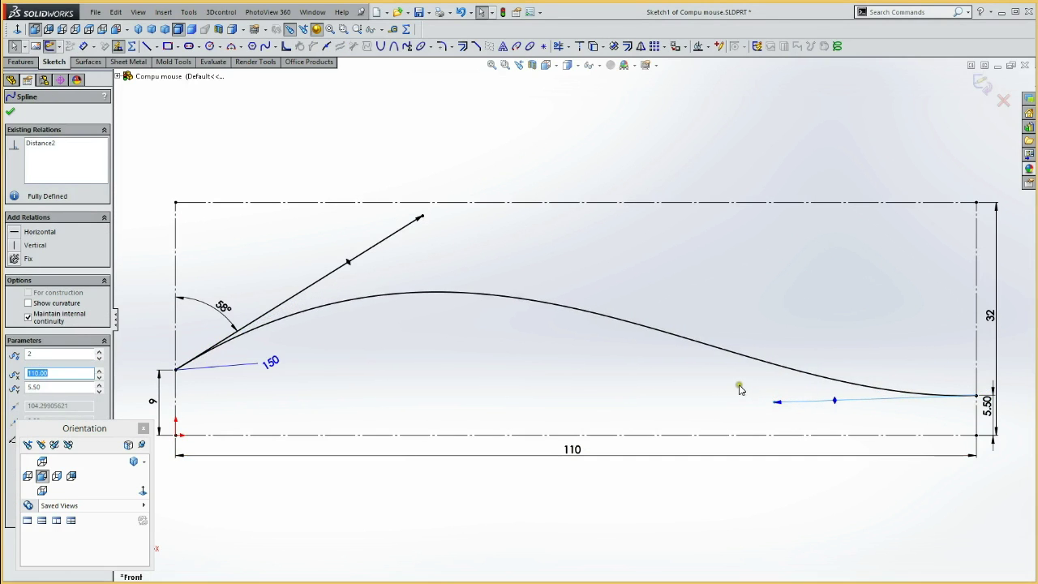
left_click(740, 389)
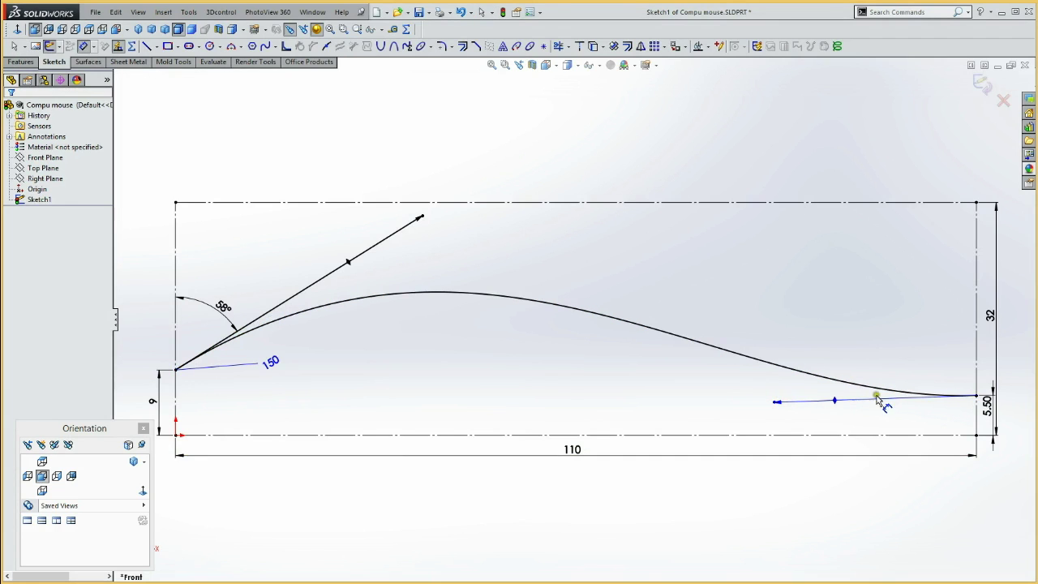
left_click(838, 399)
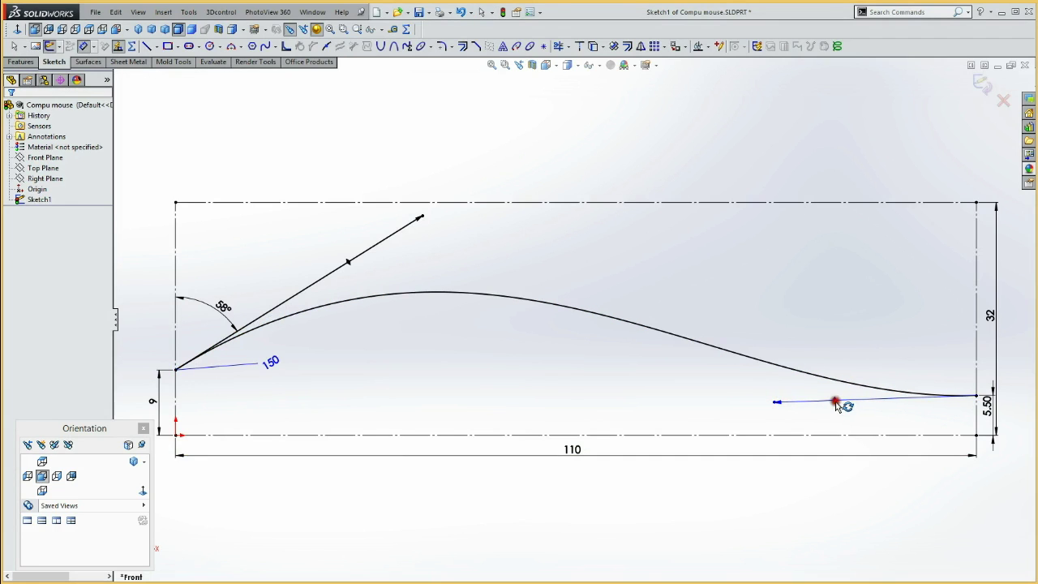
left_click(979, 430)
left_click(905, 434)
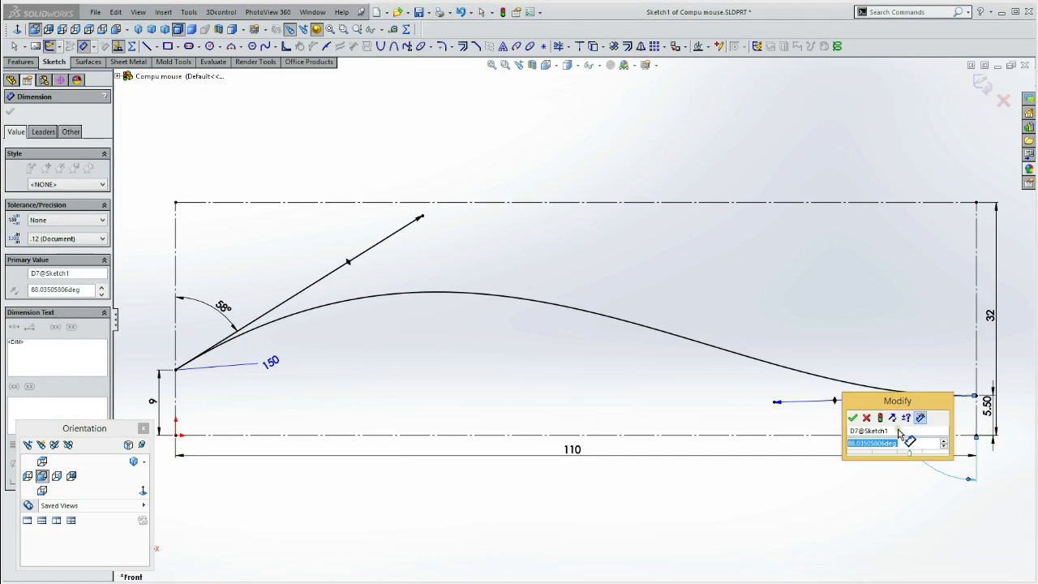
type("87")
key("Return")
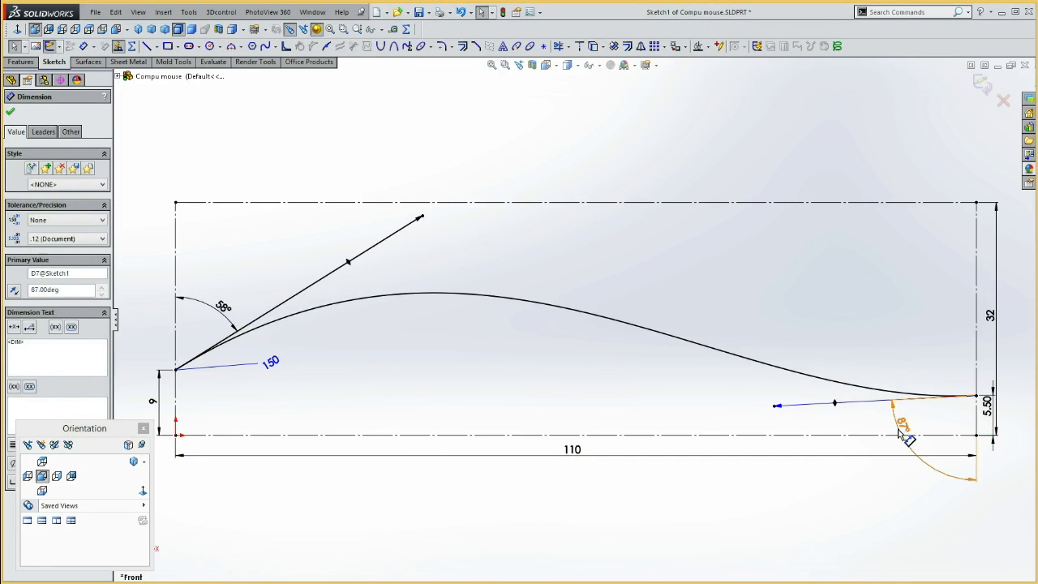
key("Escape")
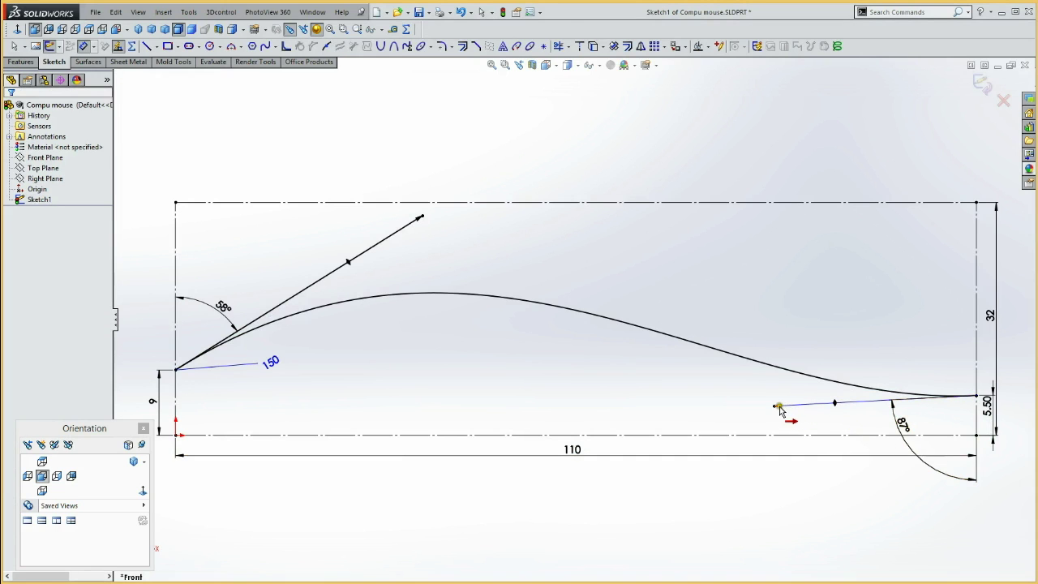
left_click(777, 405)
left_click(918, 356)
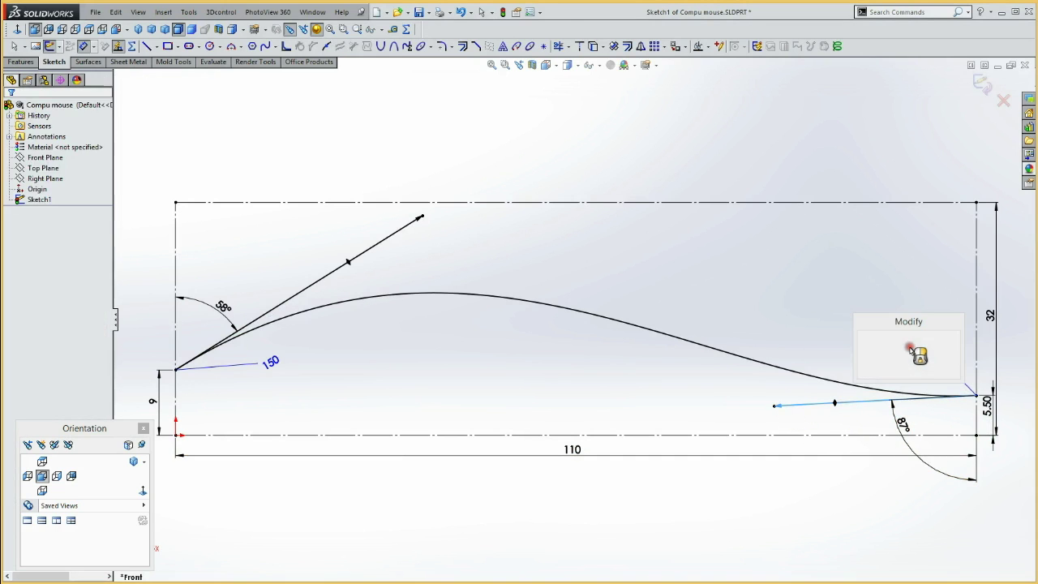
type("120")
key("Return")
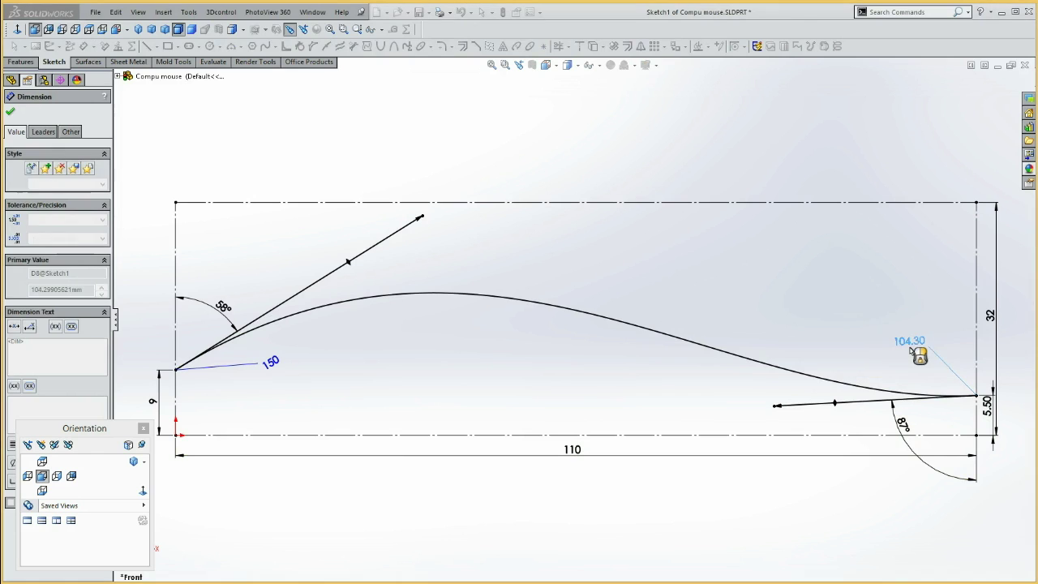
left_click(805, 317)
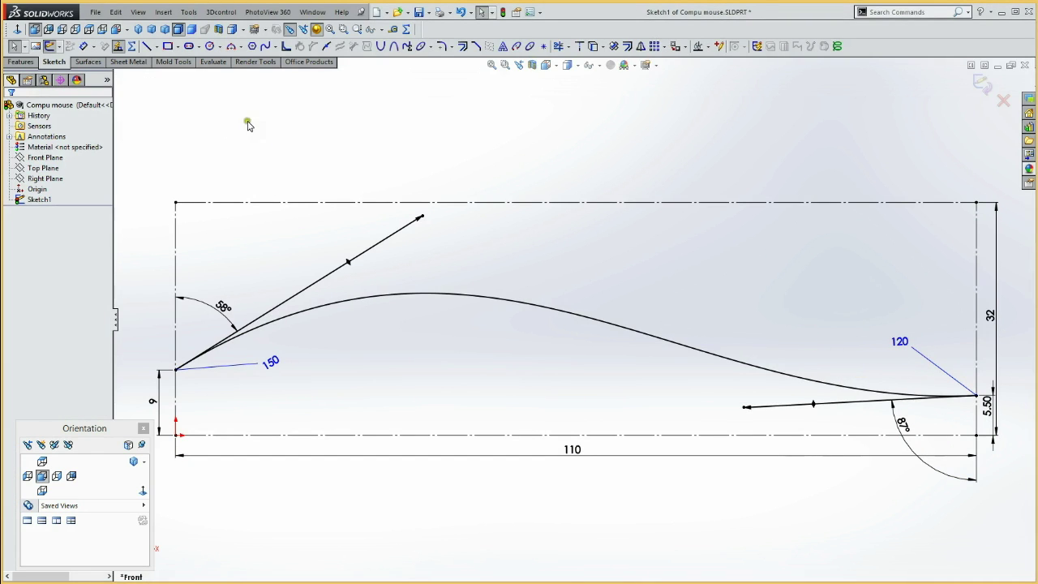
Exit the sketch, rename Sketch1 to 'Ref deellijn', and select it together with the Front Plane.
left_click(51, 46)
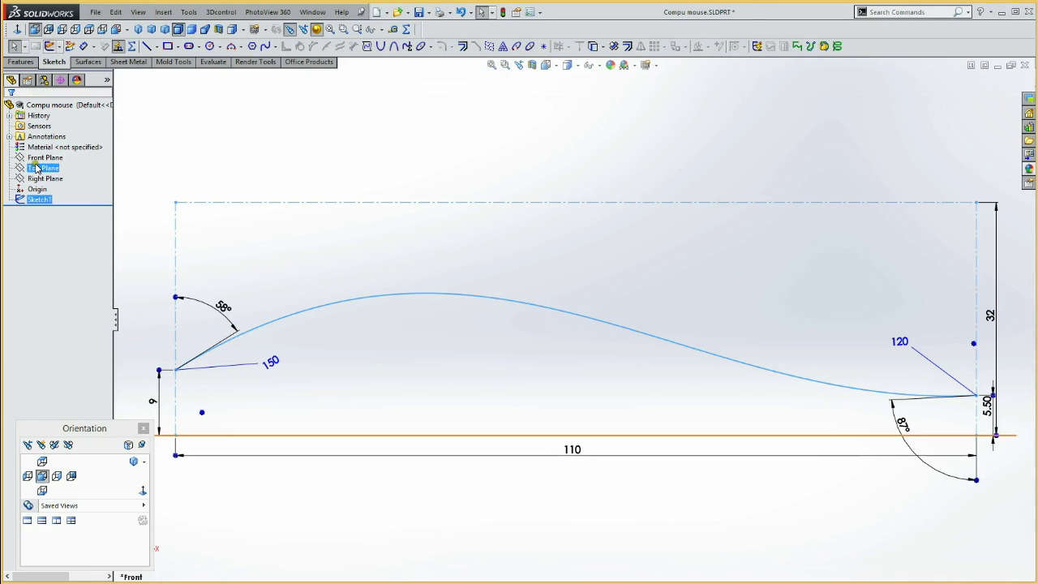
left_click(35, 203)
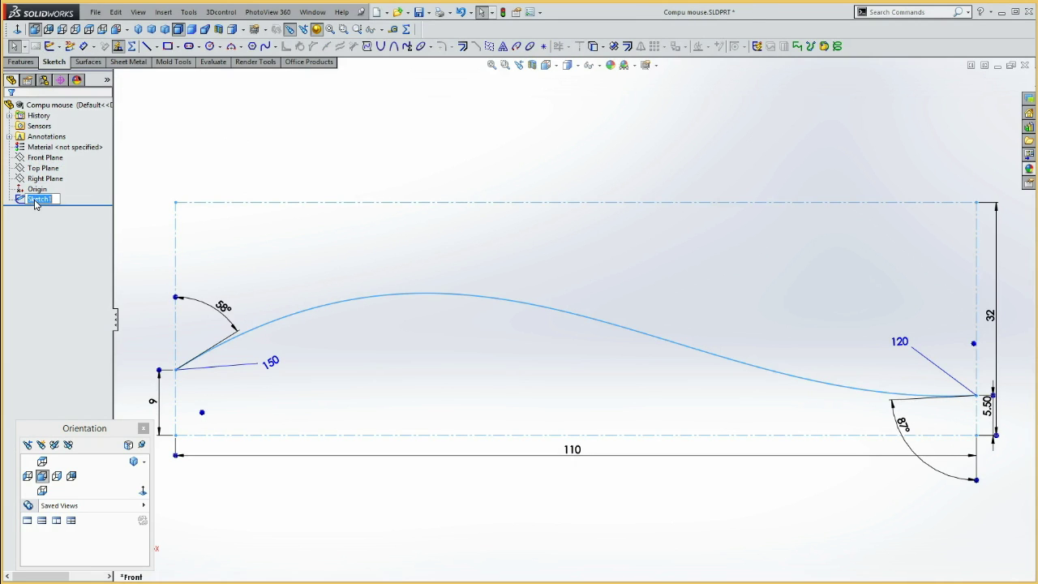
type("R")
left_click(186, 143)
left_click(52, 200)
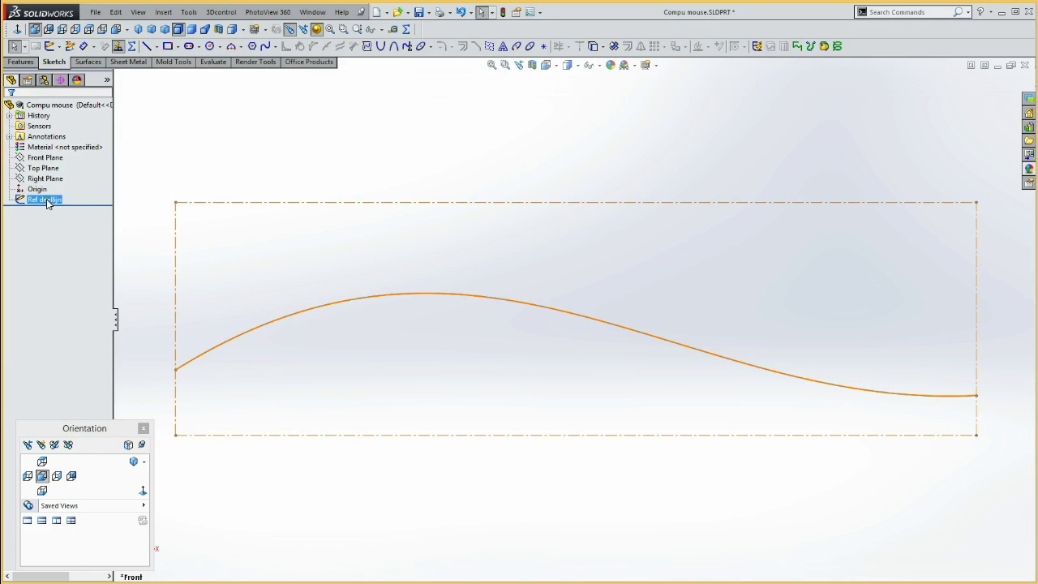
double_click(46, 200)
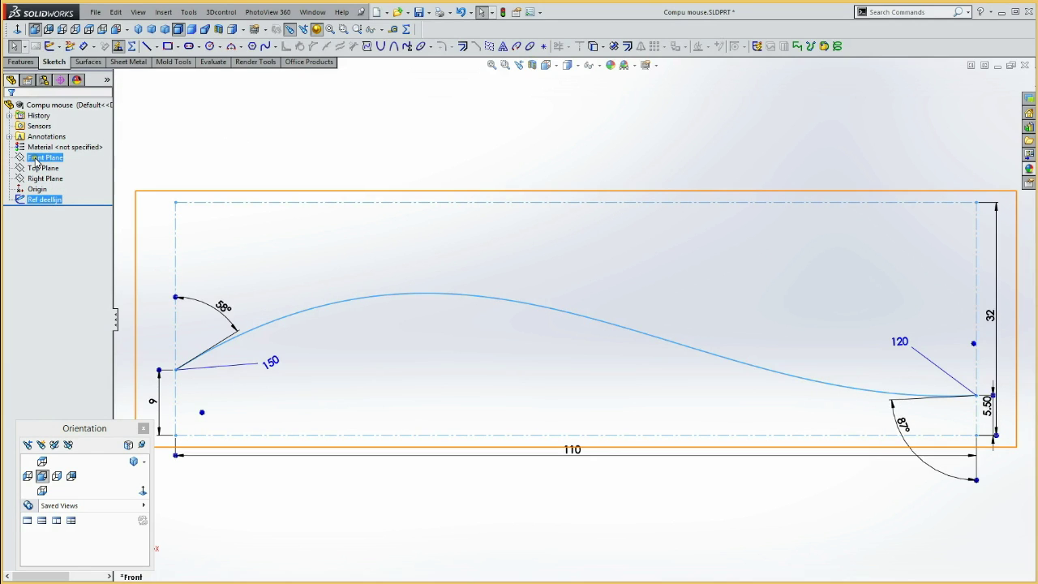
left_click(34, 162)
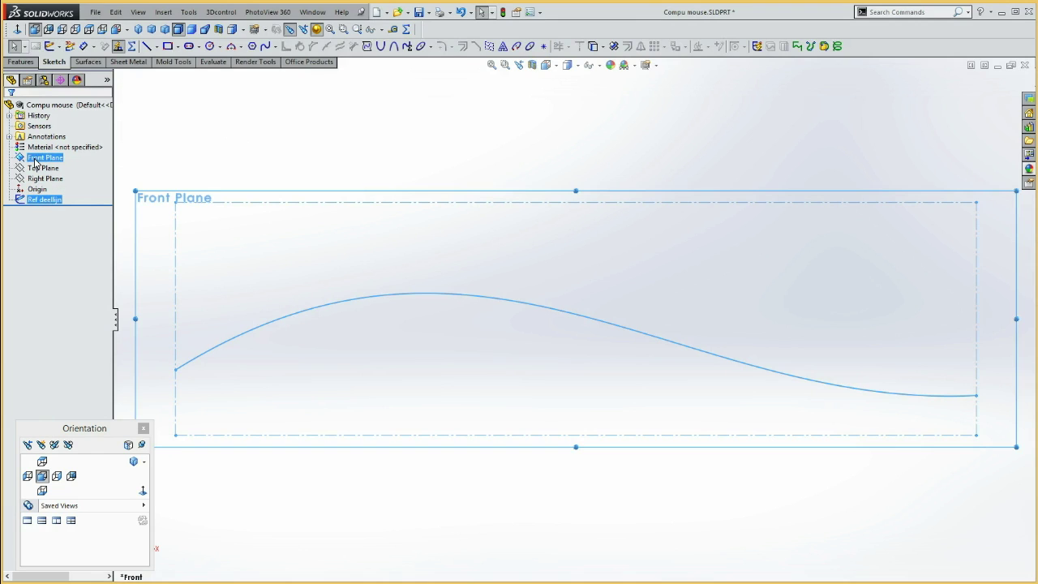
Insert a derived sketch of Ref deellijn, move it up, and make its left edge collinear with the original's.
left_click(164, 12)
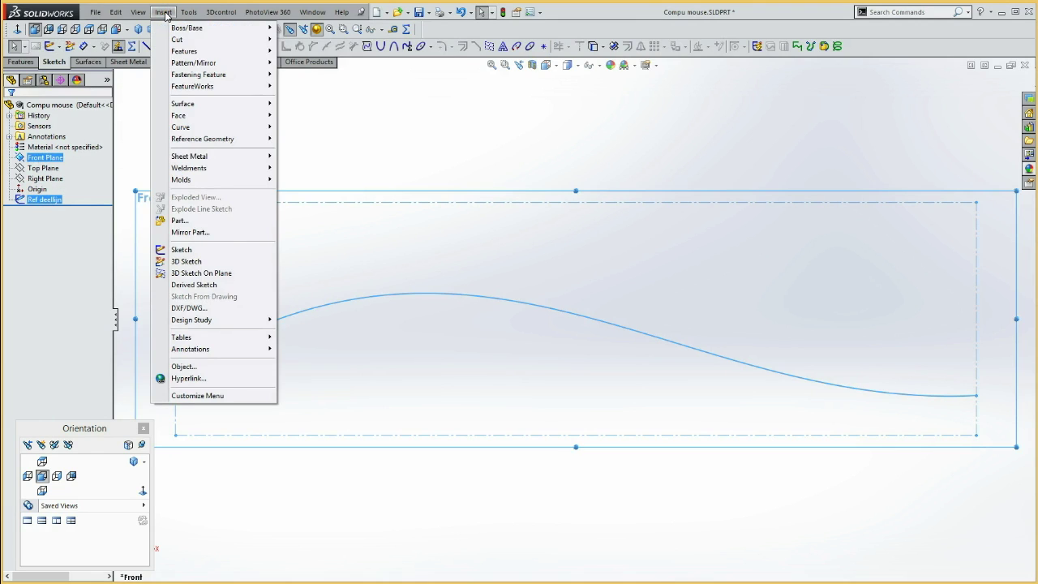
left_click(194, 287)
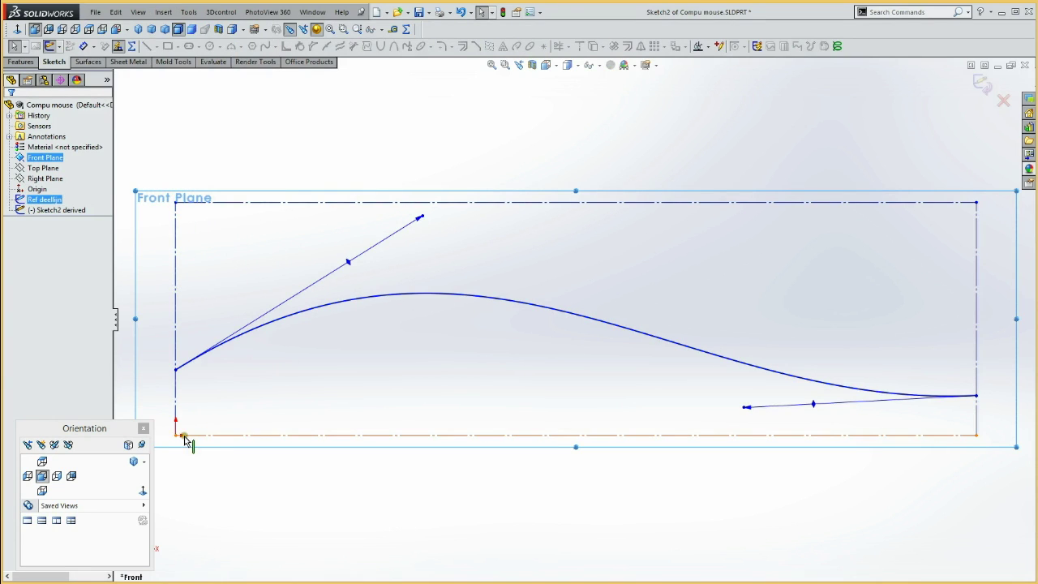
mouse_move(175, 435)
left_mouse_down()
mouse_move(203, 410)
mouse_move(216, 414)
mouse_move(214, 398)
mouse_move(193, 409)
mouse_move(216, 389)
mouse_move(237, 423)
mouse_move(186, 389)
mouse_move(199, 397)
left_mouse_up()
left_click(155, 366)
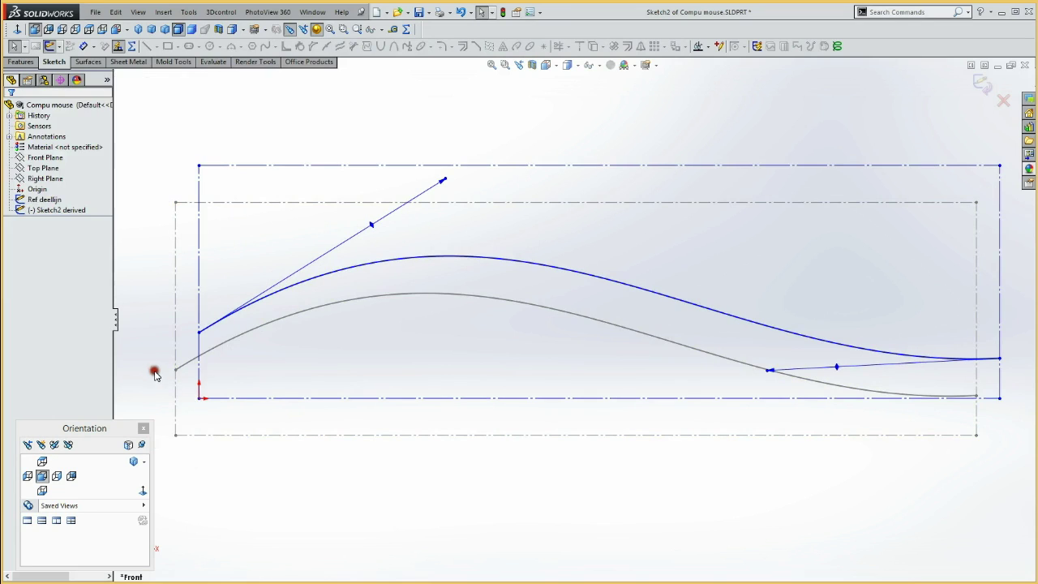
left_click(200, 299)
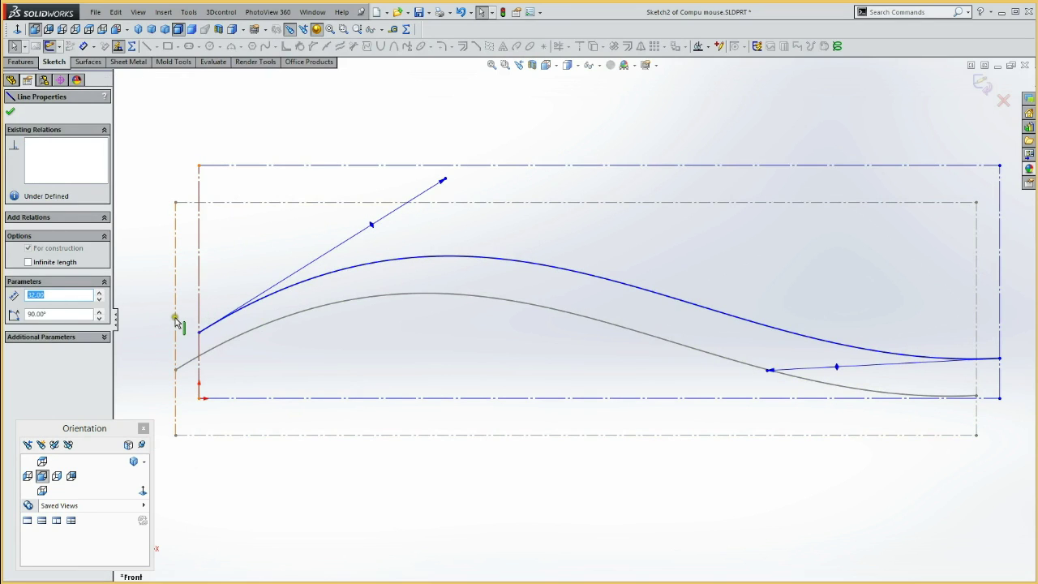
left_click(177, 323, "ctrl")
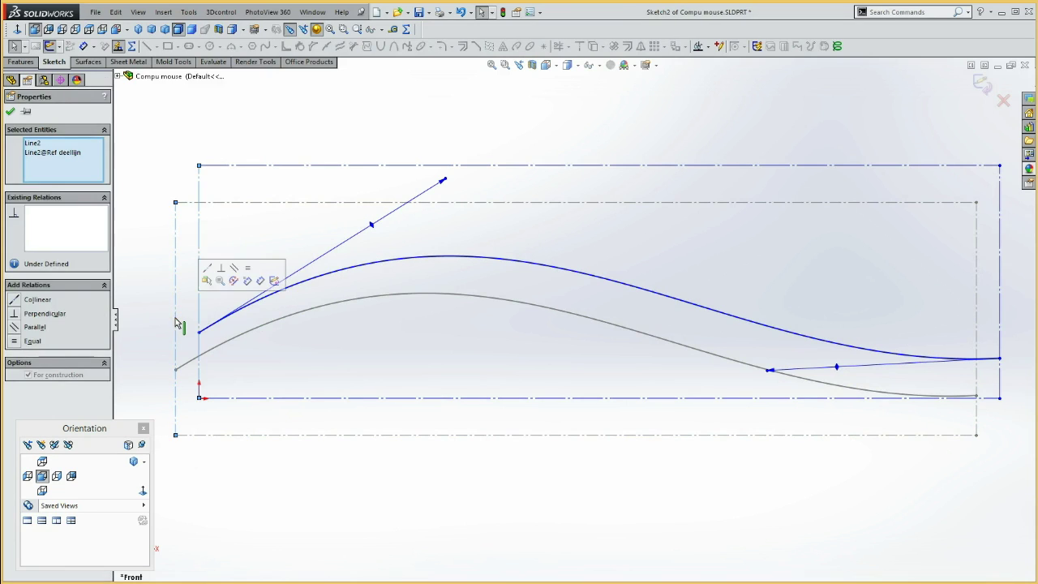
left_click(208, 268)
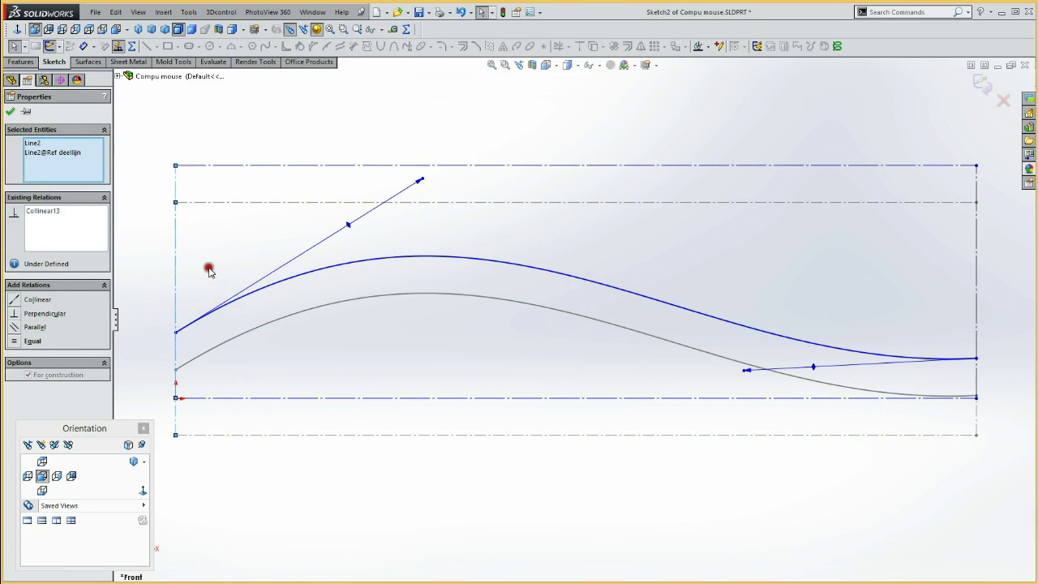
left_click(160, 273)
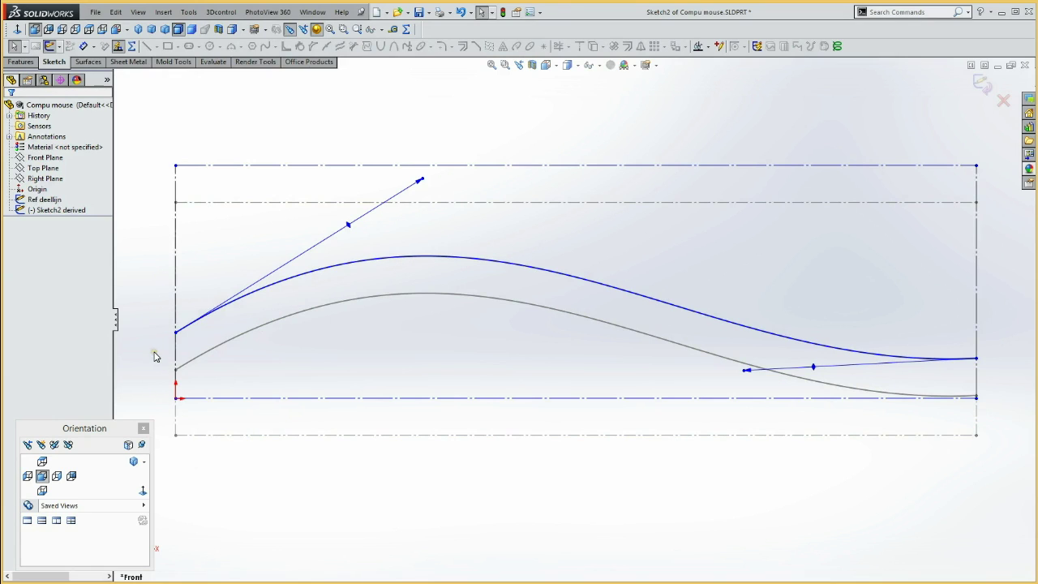
Dimension the derived spline's left end 1.5 from the original and exit the sketch.
key("s")
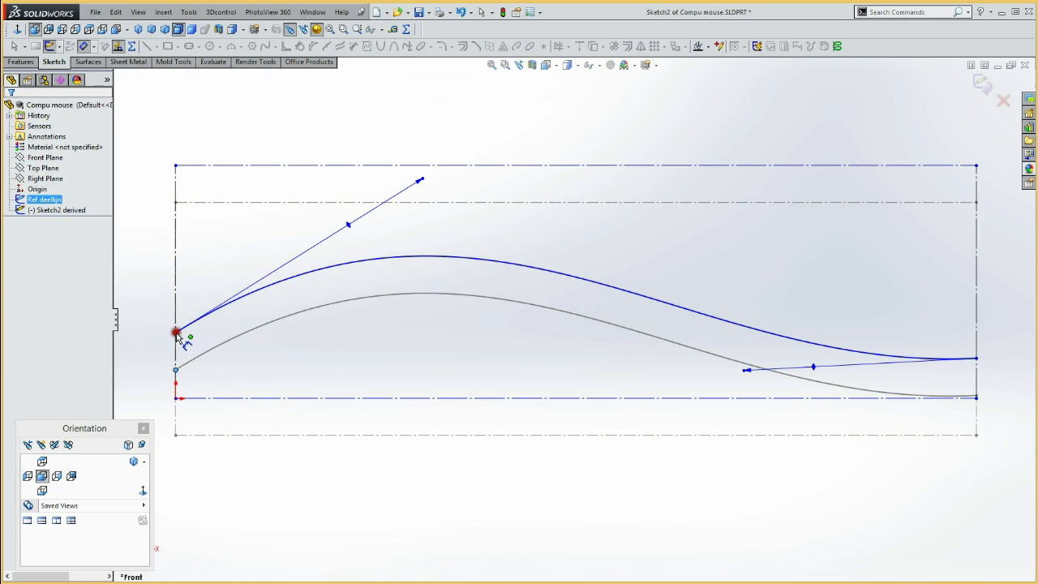
left_click(177, 333)
left_click(160, 355)
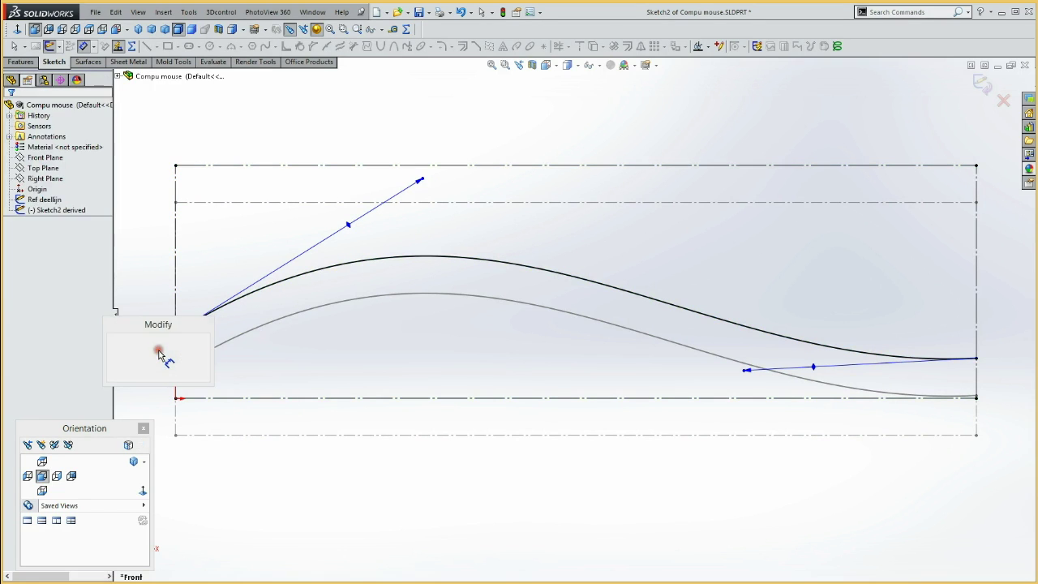
type("1.5")
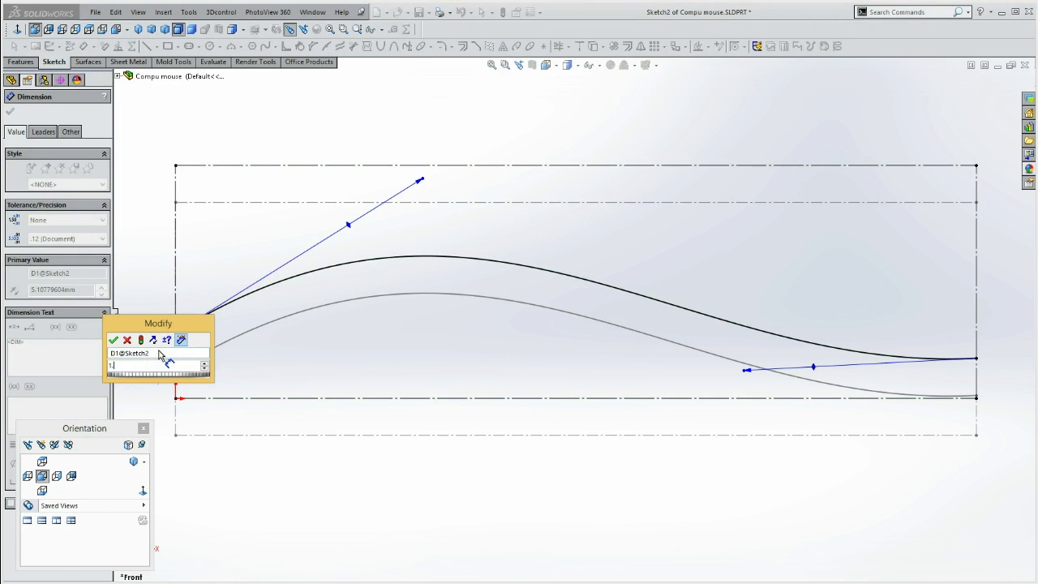
key("Return")
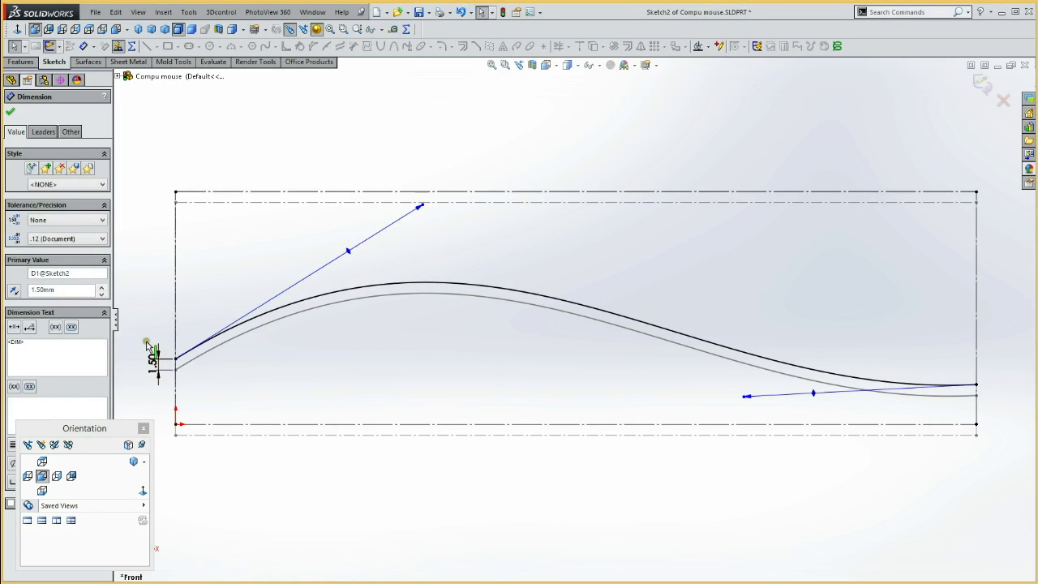
left_click(50, 47)
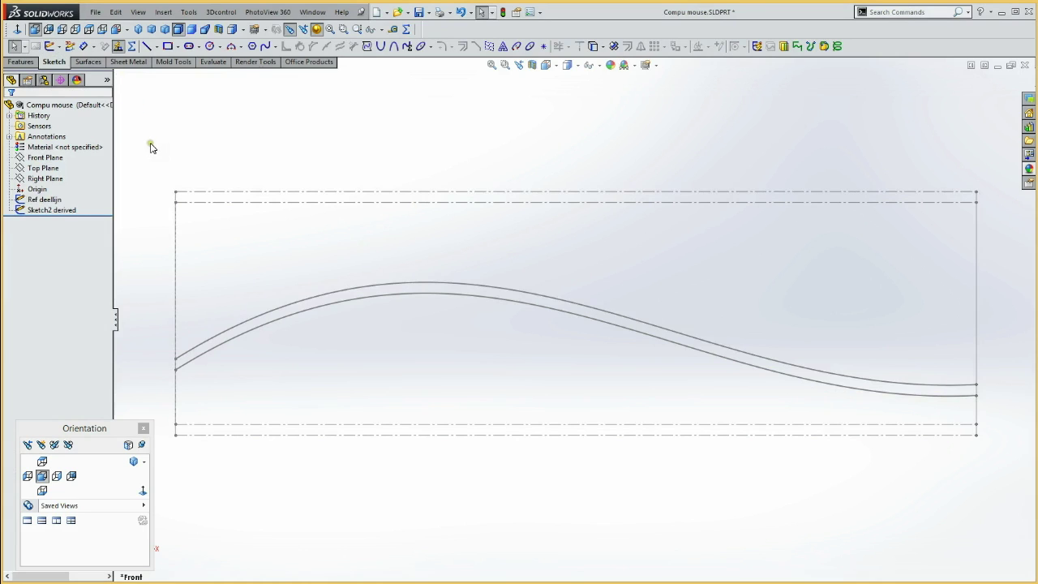
Rename Sketch2 derived to 'Boven deellijn derived' and reselect Ref deellijn with the Front Plane.
left_click(77, 210)
left_click(53, 211)
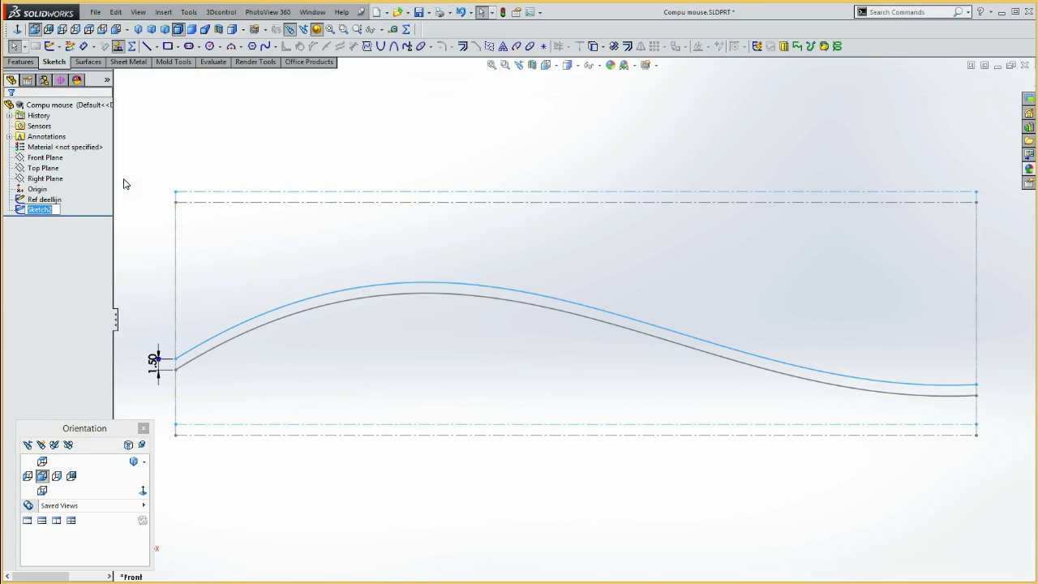
type("B")
type("derived")
left_click(160, 144)
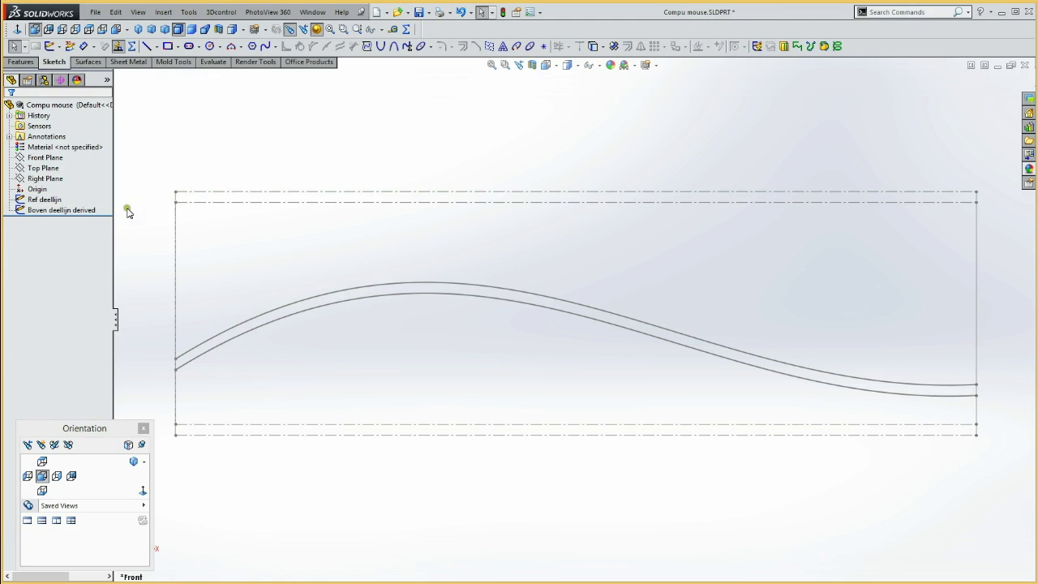
left_click(45, 199)
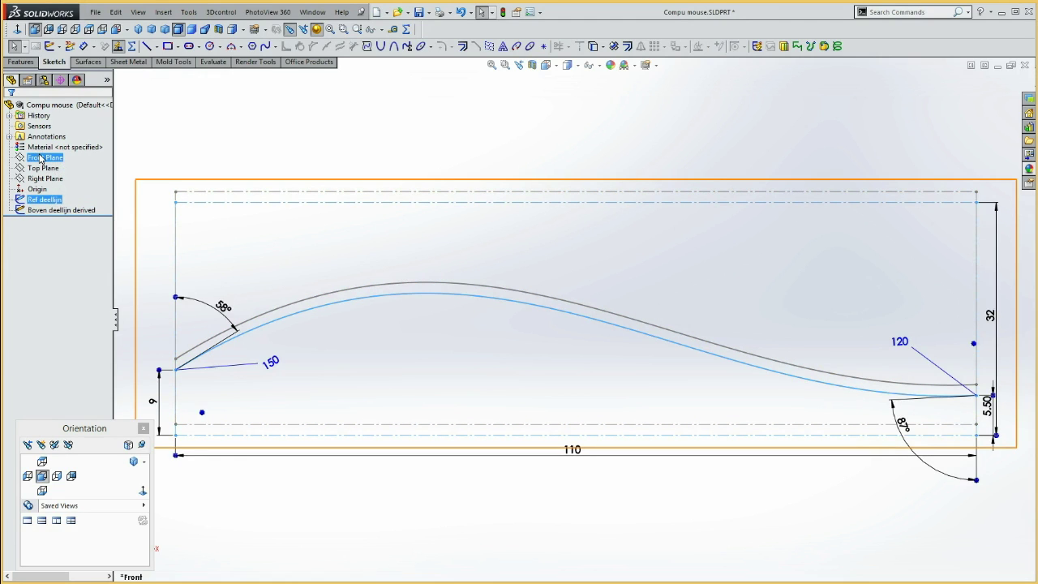
left_click(40, 158, "ctrl")
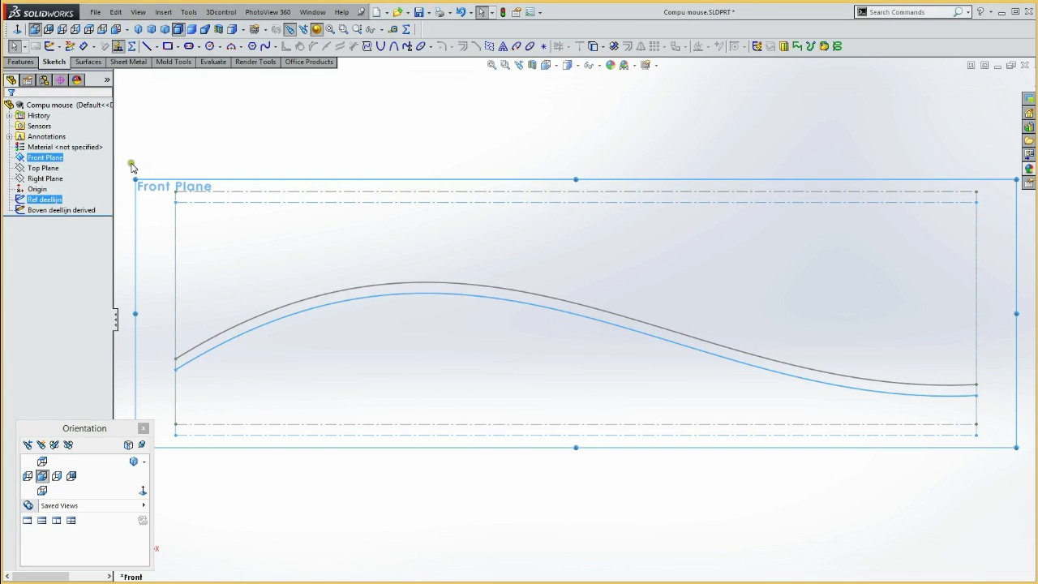
left_click(163, 11)
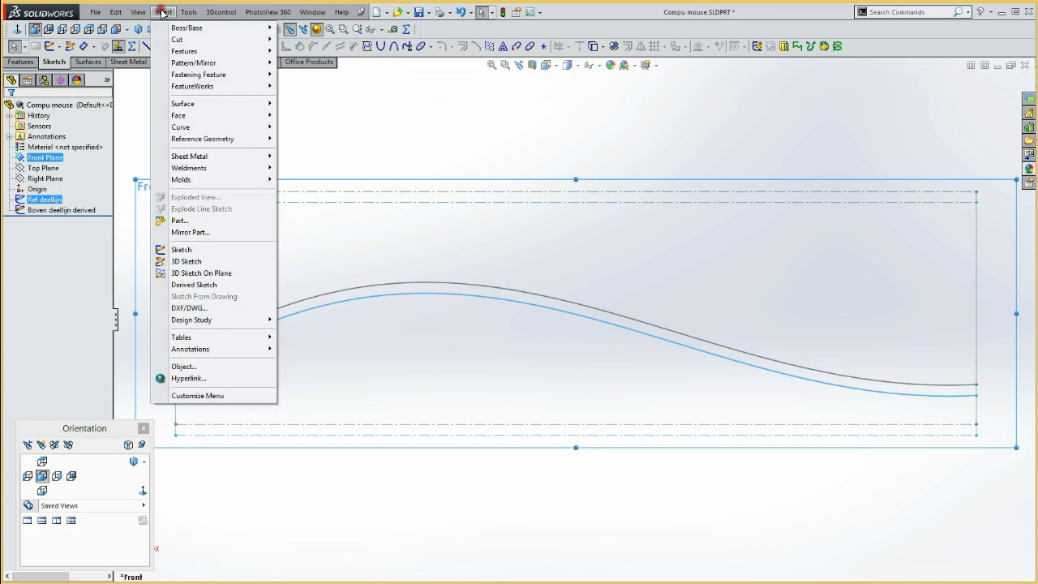
Insert another derived copy of Ref deellijn, move it down, and make its left edge collinear.
left_click(202, 285)
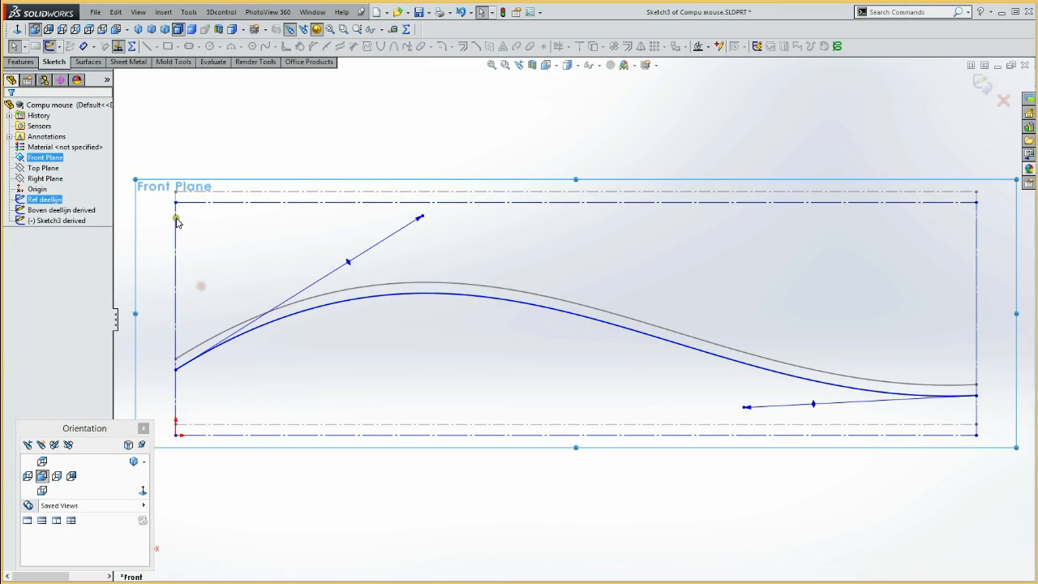
left_click(127, 164)
left_click_drag(176, 435, 187, 460)
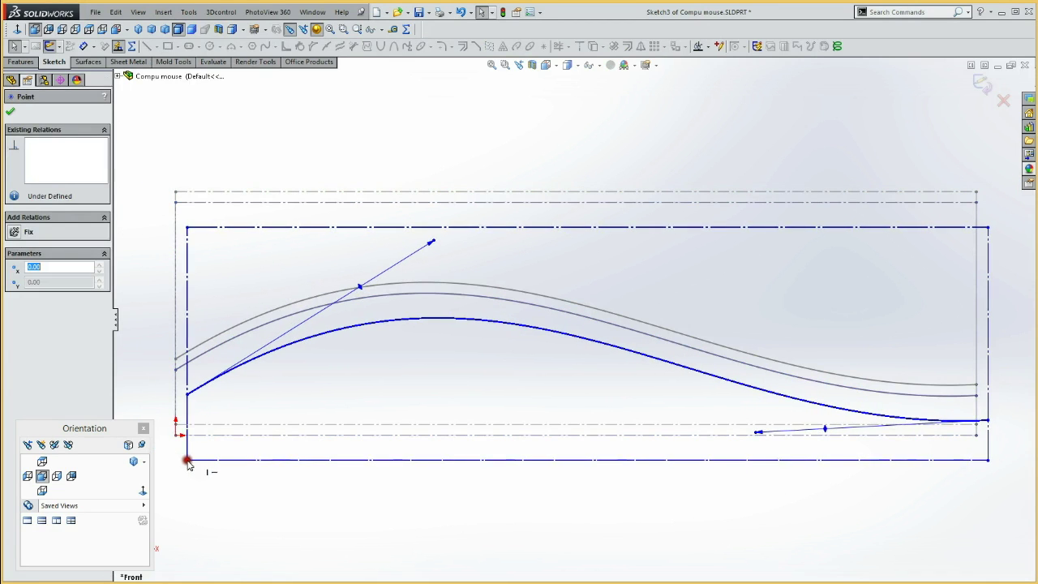
left_click(180, 324)
left_click(187, 324, "ctrl")
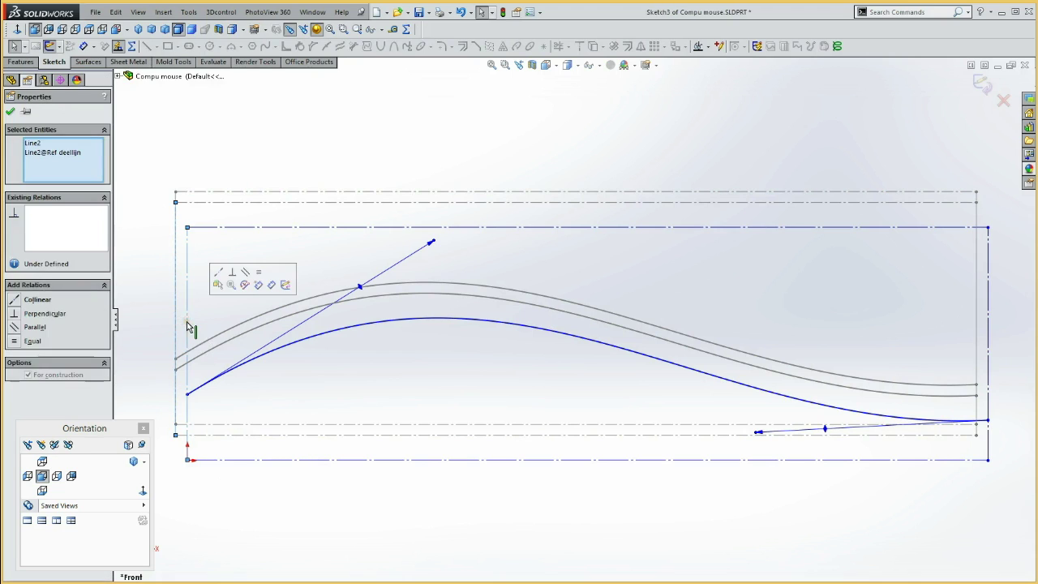
left_click(216, 274)
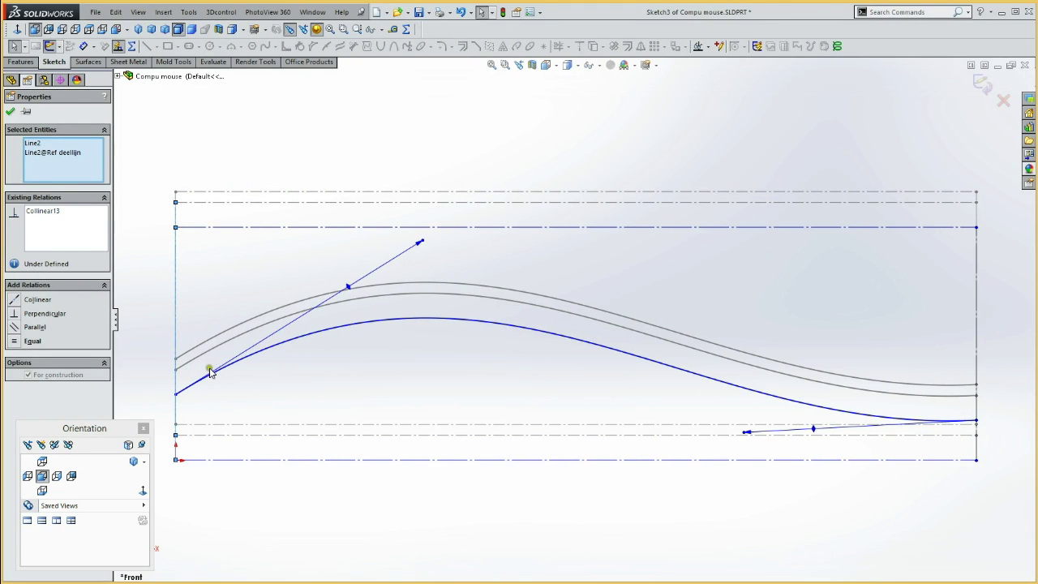
left_click(201, 405)
Dimension the lower copy's left end 1.5 from the middle curve and exit the sketch.
key("d")
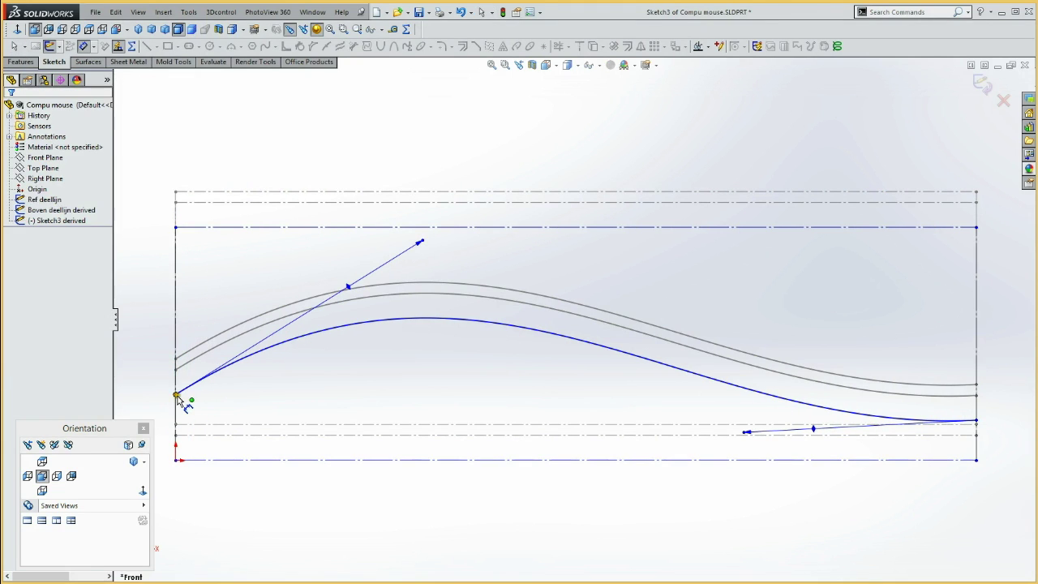
left_click(178, 395)
left_click(176, 370)
left_click(162, 374)
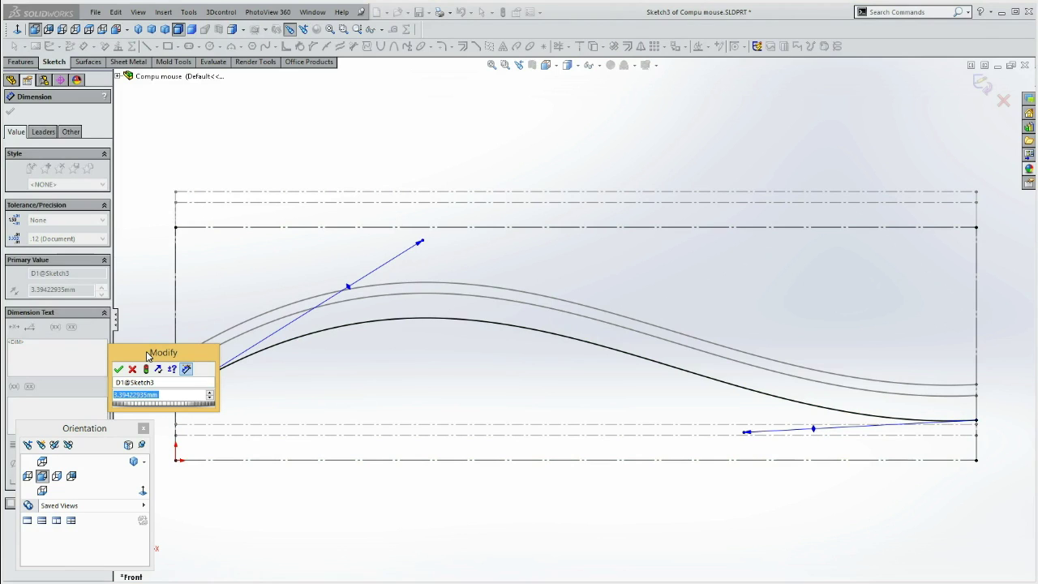
type("1.")
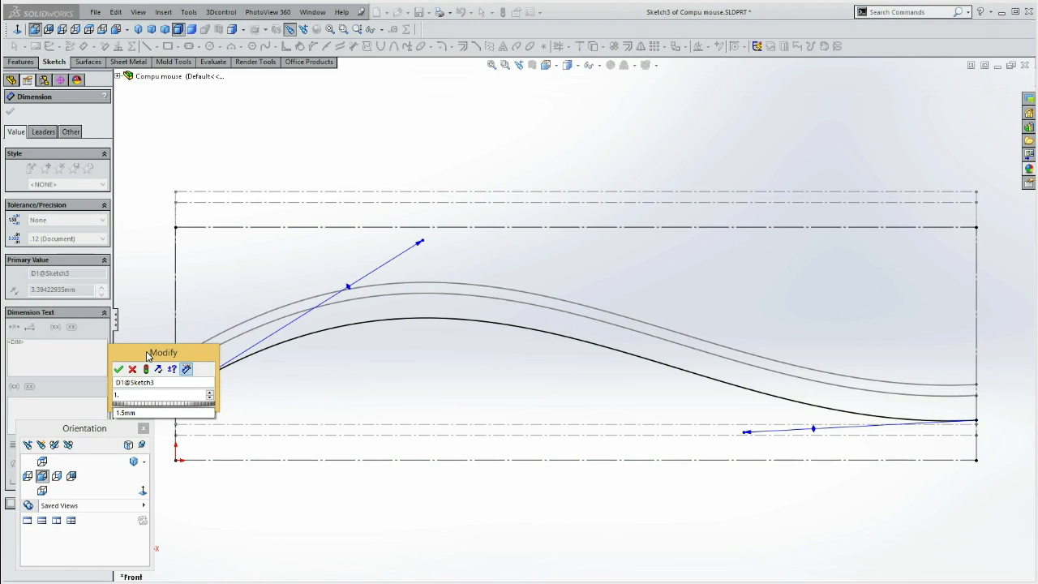
type("5")
left_click(119, 370)
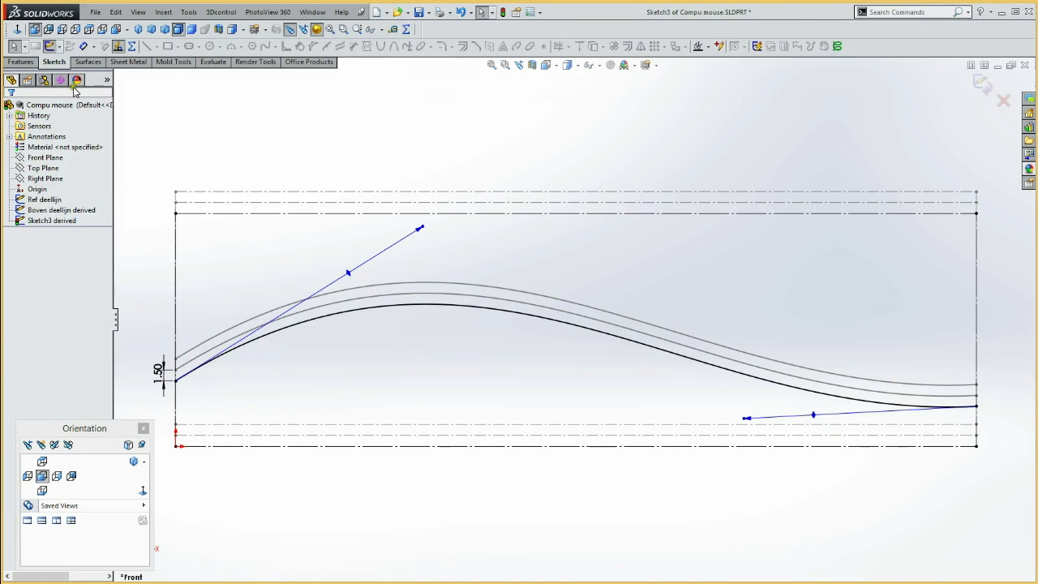
left_click(56, 49)
left_click(47, 221)
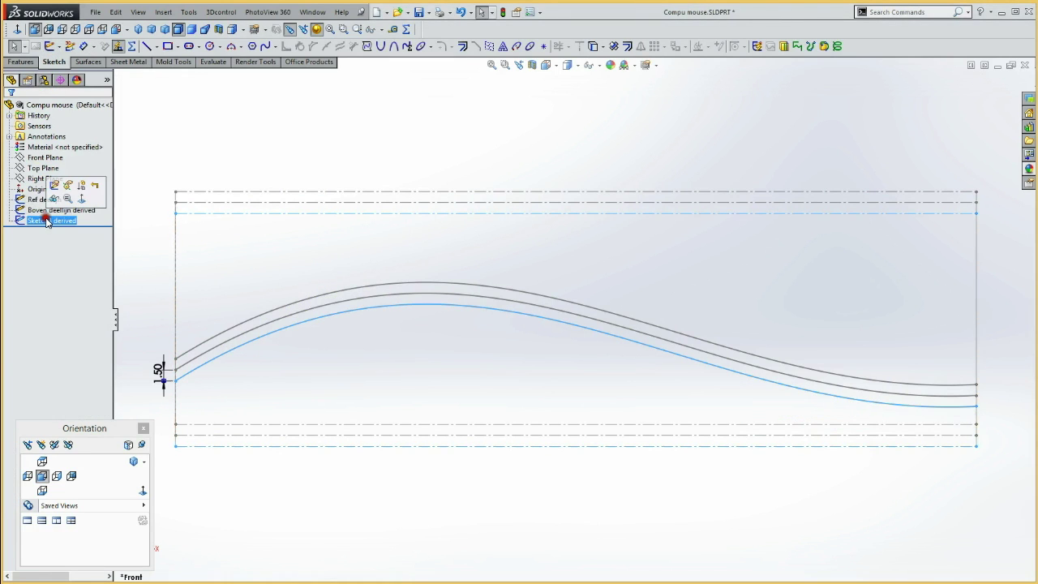
Rename Sketch3 derived to 'Onder deellijn derived' and start a new sketch on the Front Plane.
left_click(47, 221)
type("Onder deellijn")
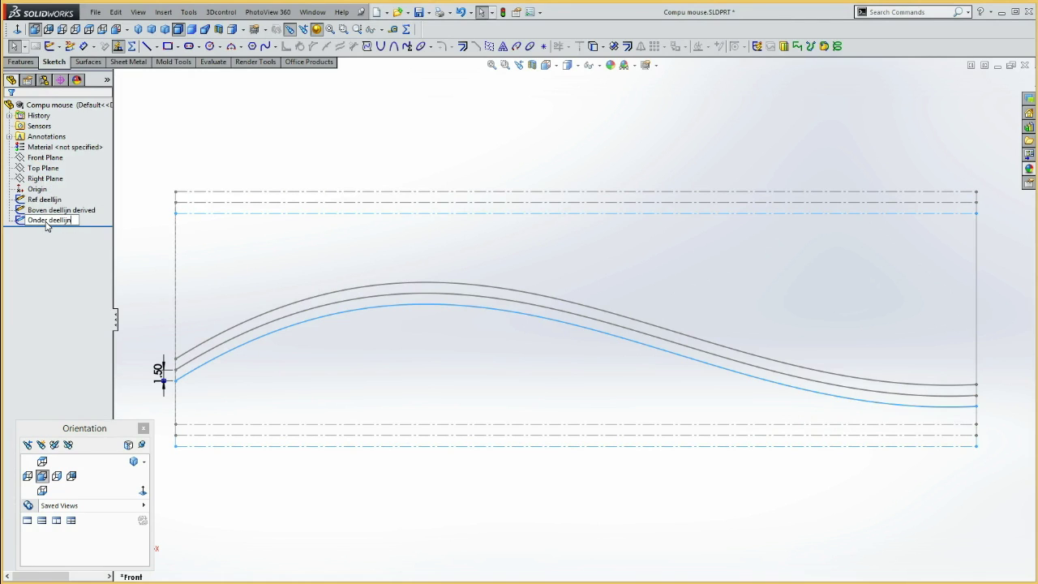
left_click(230, 105)
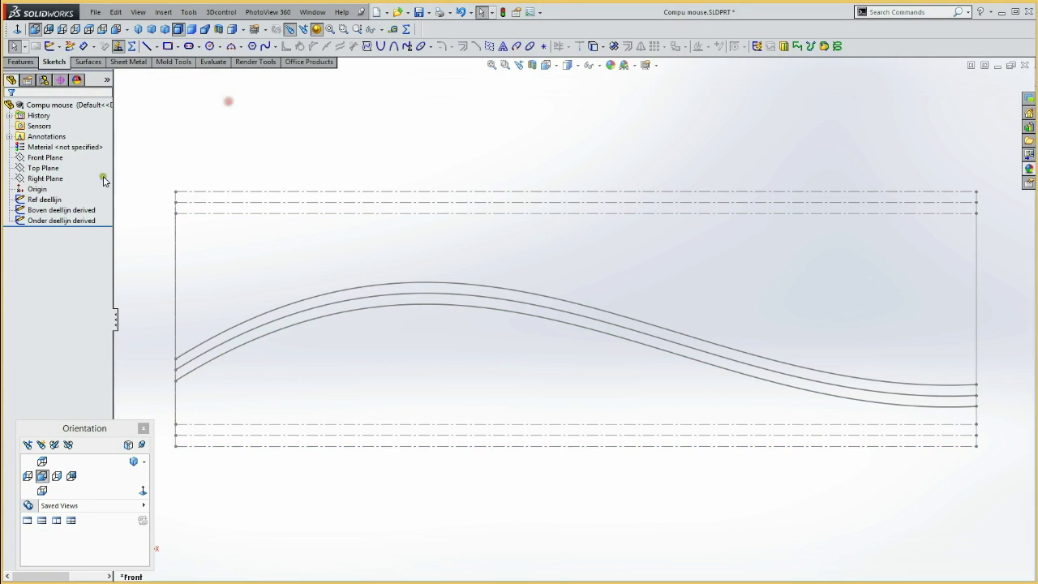
left_click(50, 158)
left_click(63, 142)
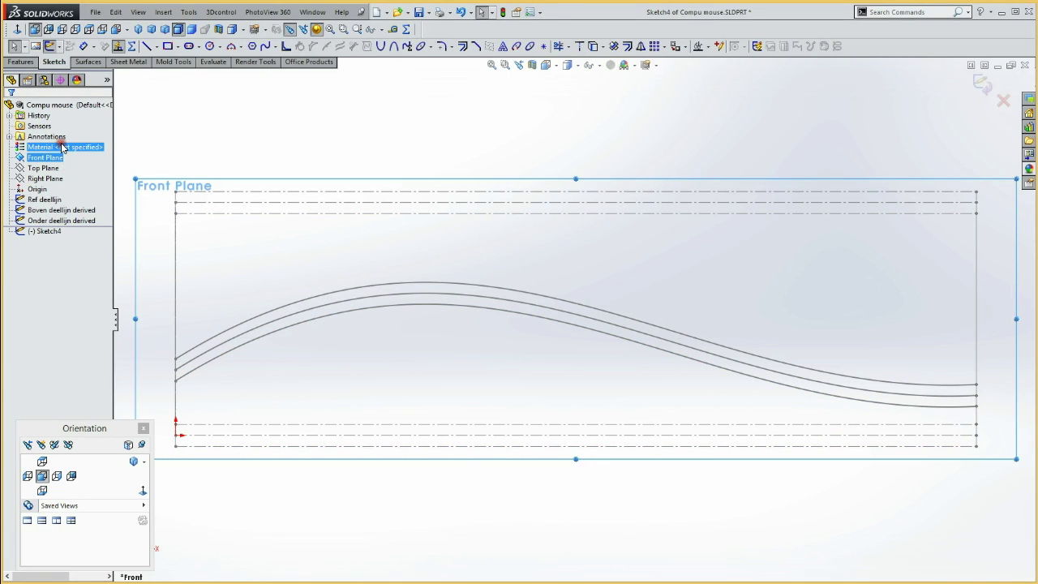
left_click(218, 122)
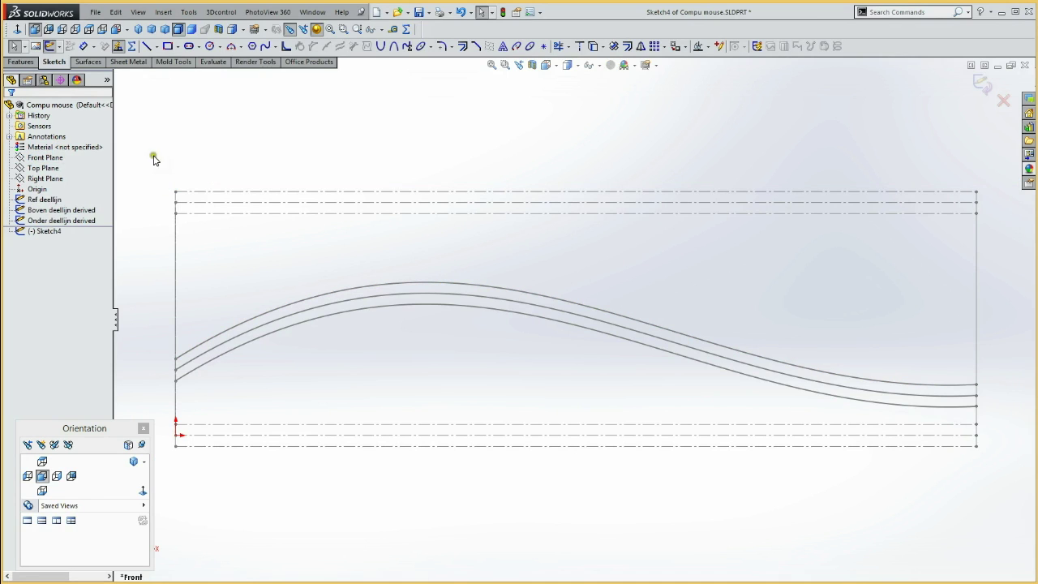
Draw a 110 × 32 rectangle from the origin and make it construction geometry.
left_click(168, 46)
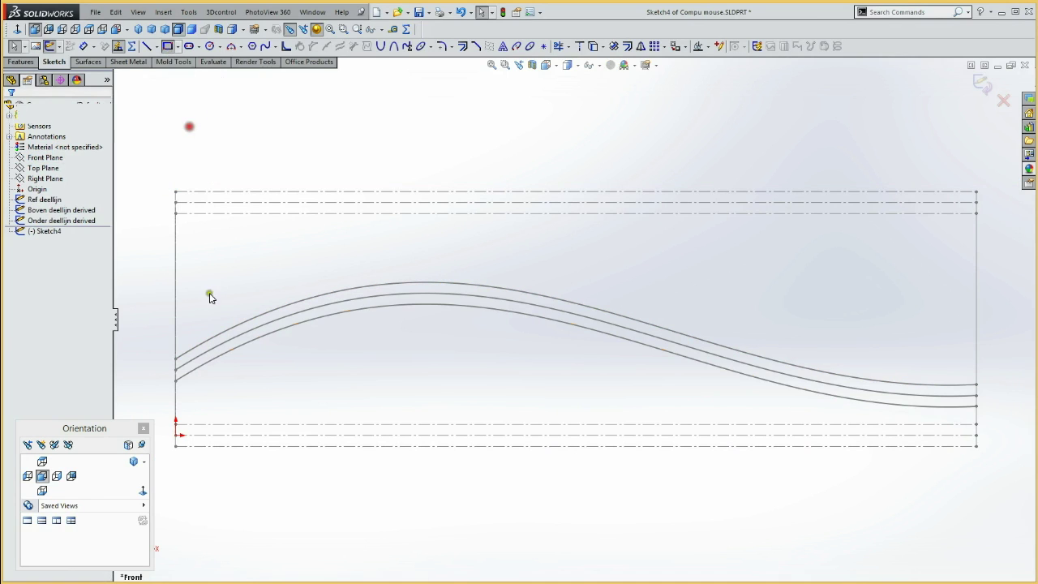
left_click(177, 434)
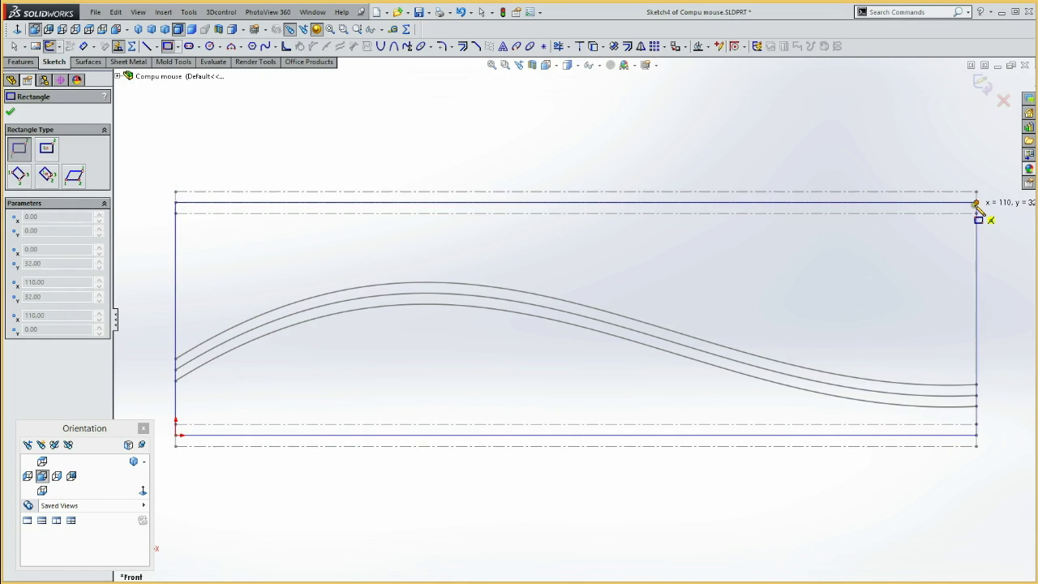
left_click(977, 202)
left_click(976, 202)
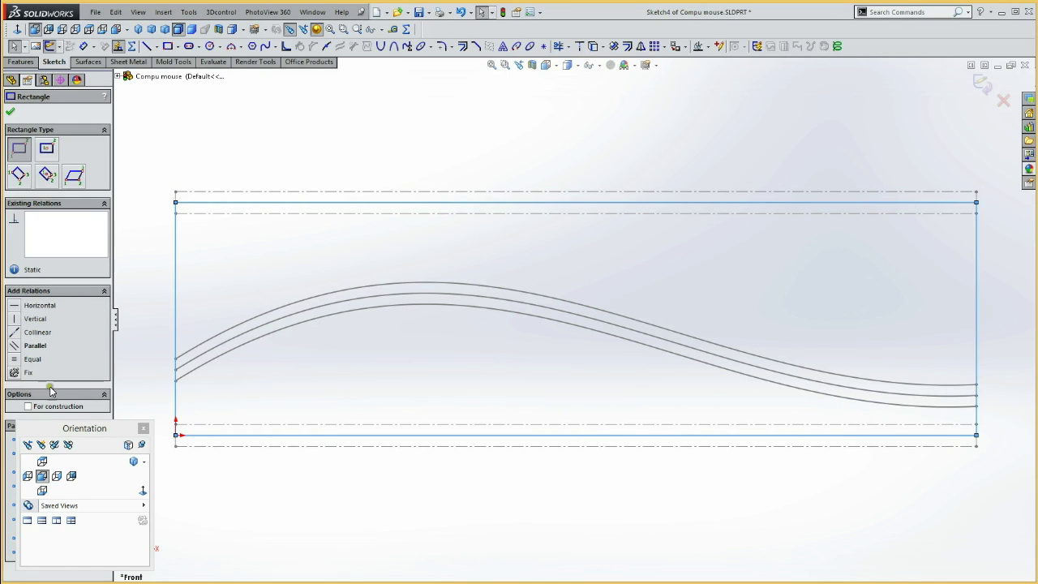
left_click(29, 407)
left_click(215, 271)
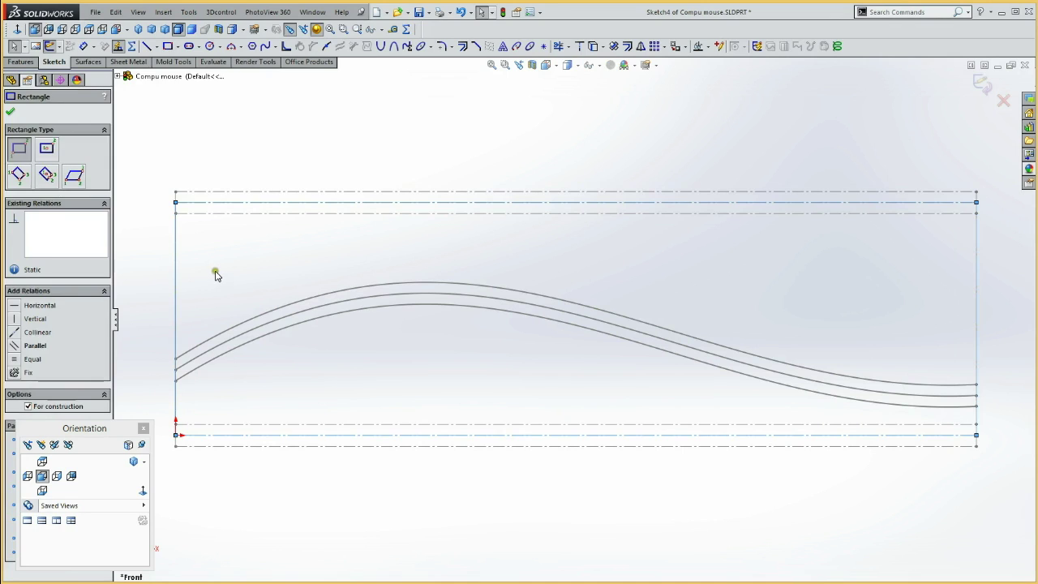
Convert the upper, middle and lower S-curves into the new sketch.
left_click(249, 324)
left_click(252, 330, "ctrl")
left_click(253, 341, "ctrl")
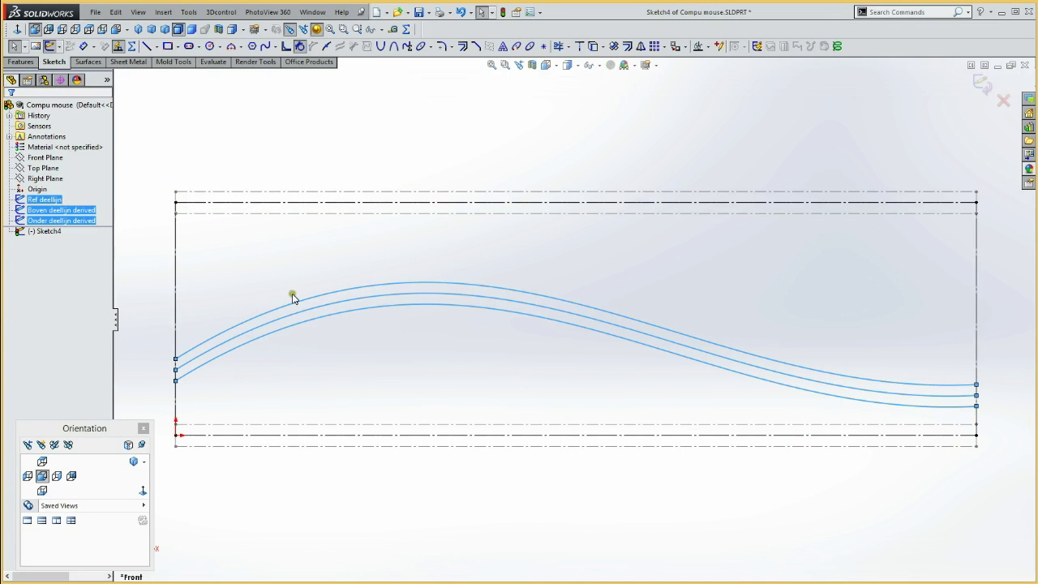
left_click(592, 46)
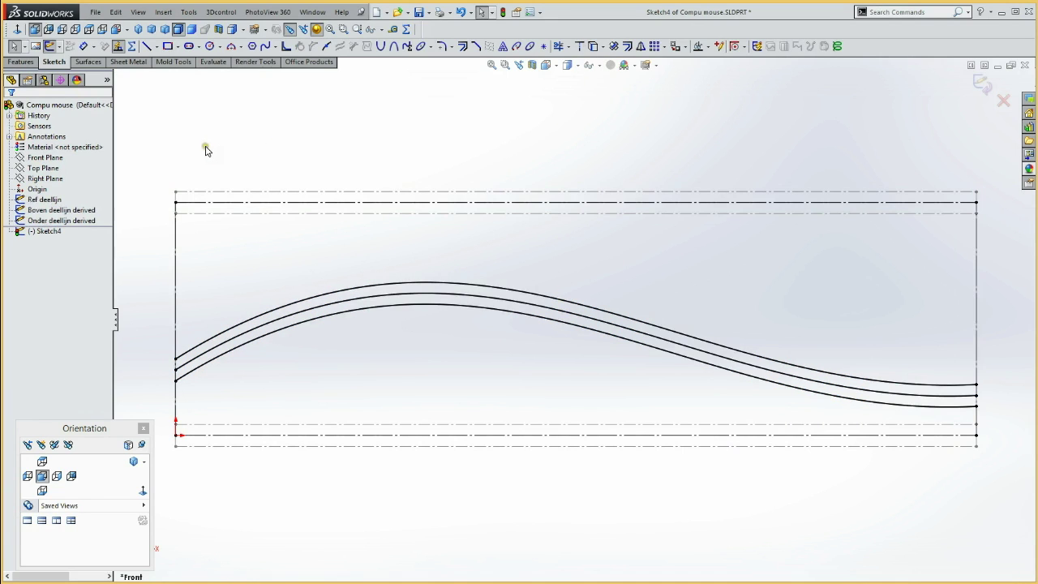
Hide the Ref deellijn, Onder and Boven deellijn derived reference sketches.
left_click(49, 198)
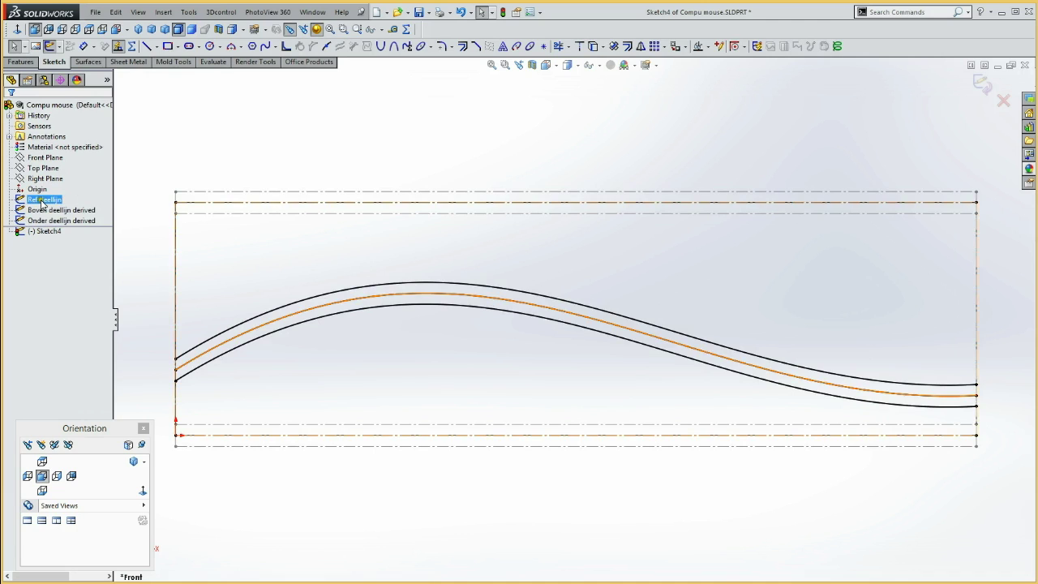
left_click(42, 221, "ctrl")
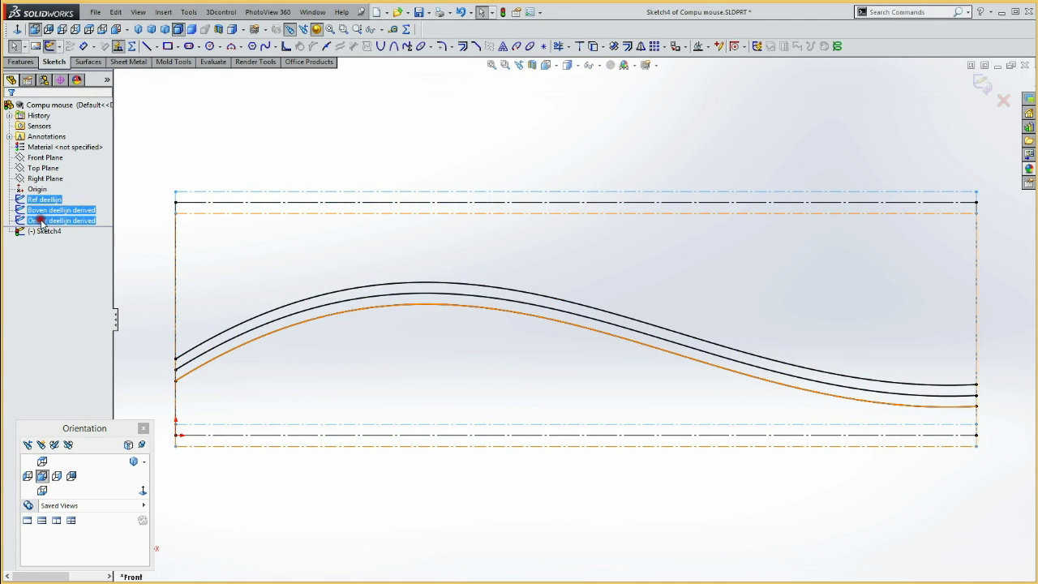
left_click(48, 210, "ctrl")
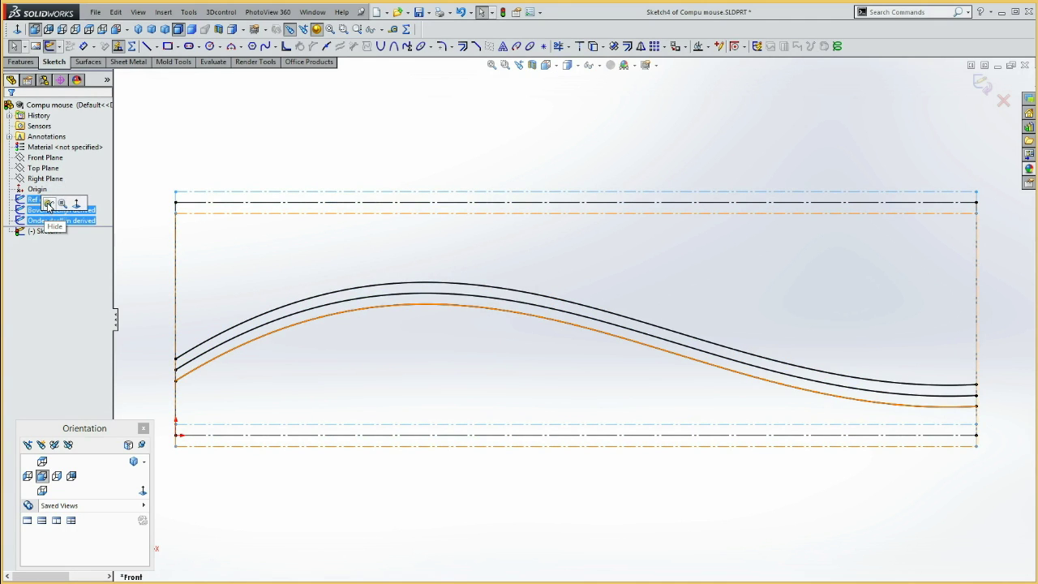
left_click(49, 205)
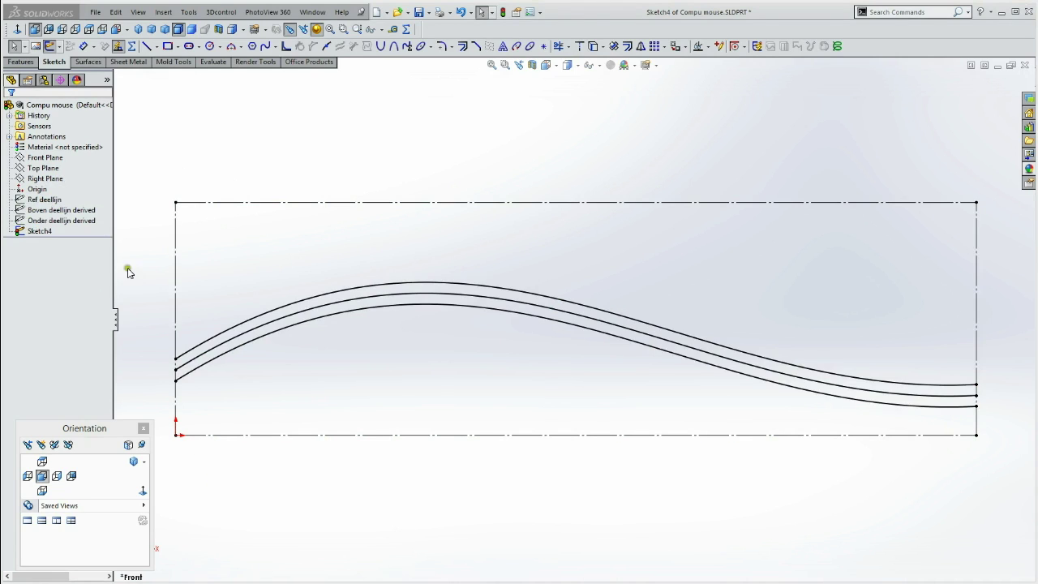
Draw a three-point spline across the upper curve's ends, tangent to the rectangle's top edge.
left_click(266, 47)
left_click(176, 358)
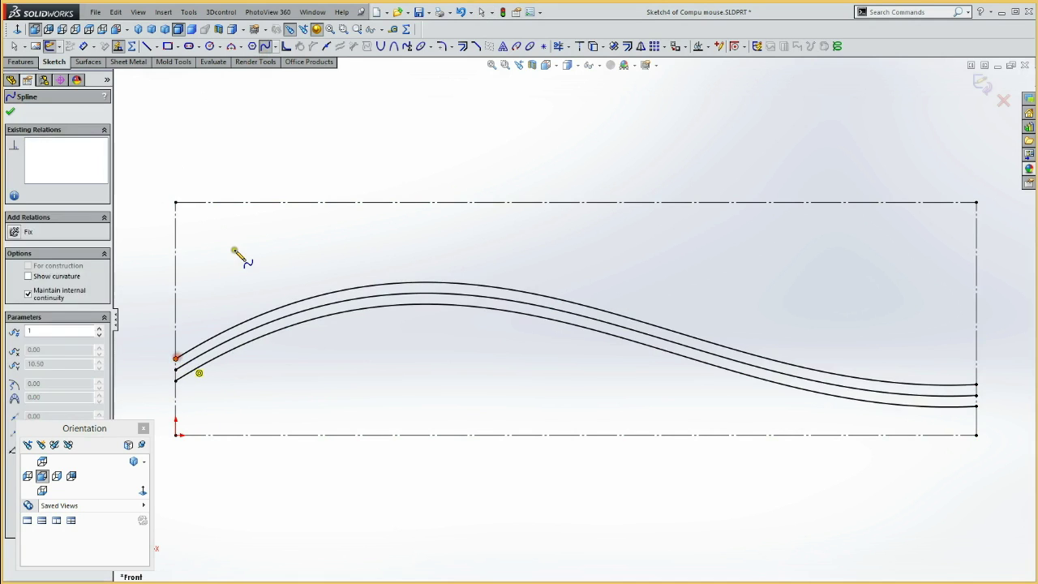
left_click(258, 242)
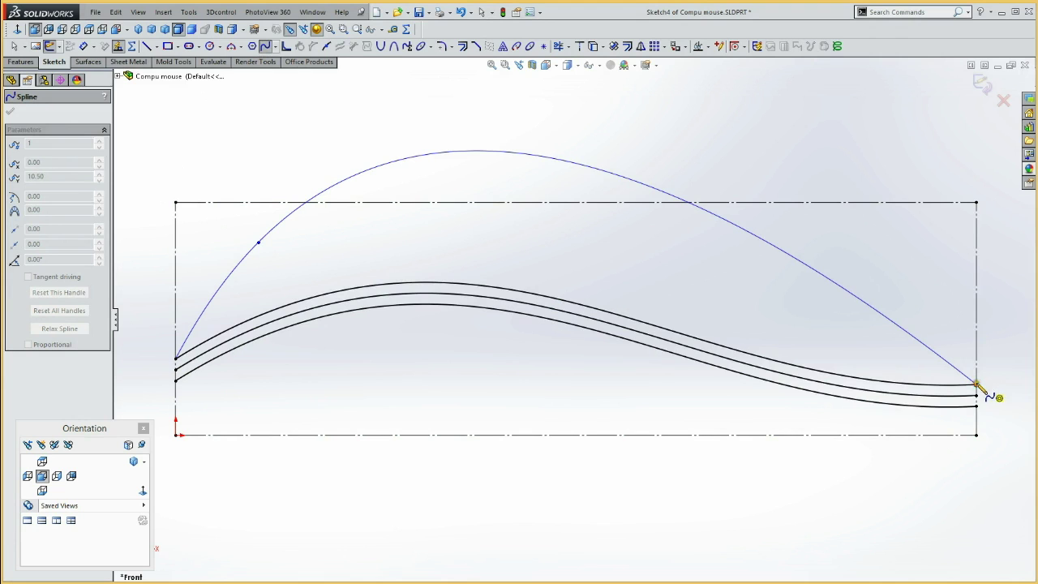
double_click(977, 384)
key("Escape")
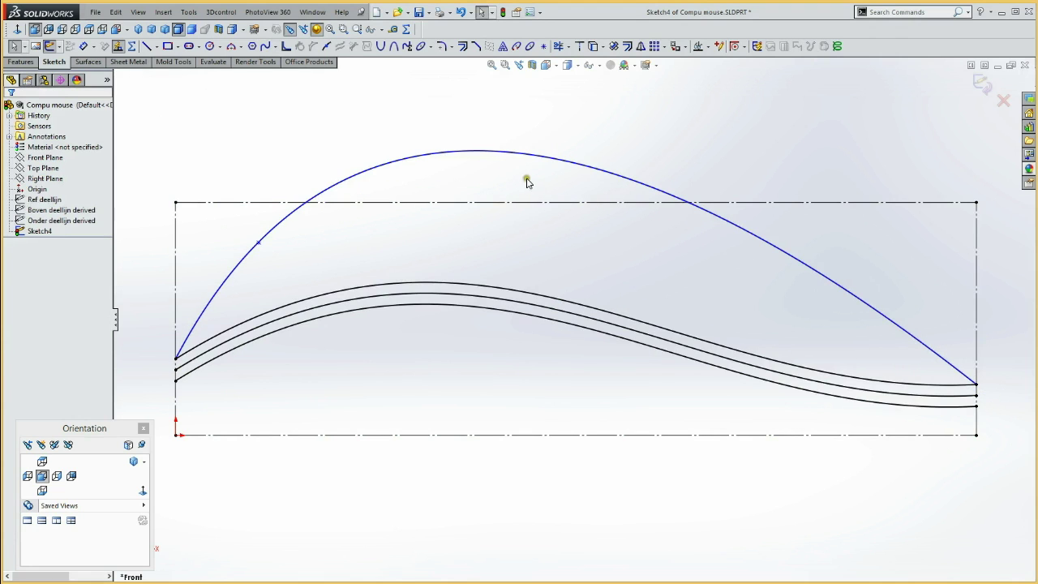
left_click(537, 159)
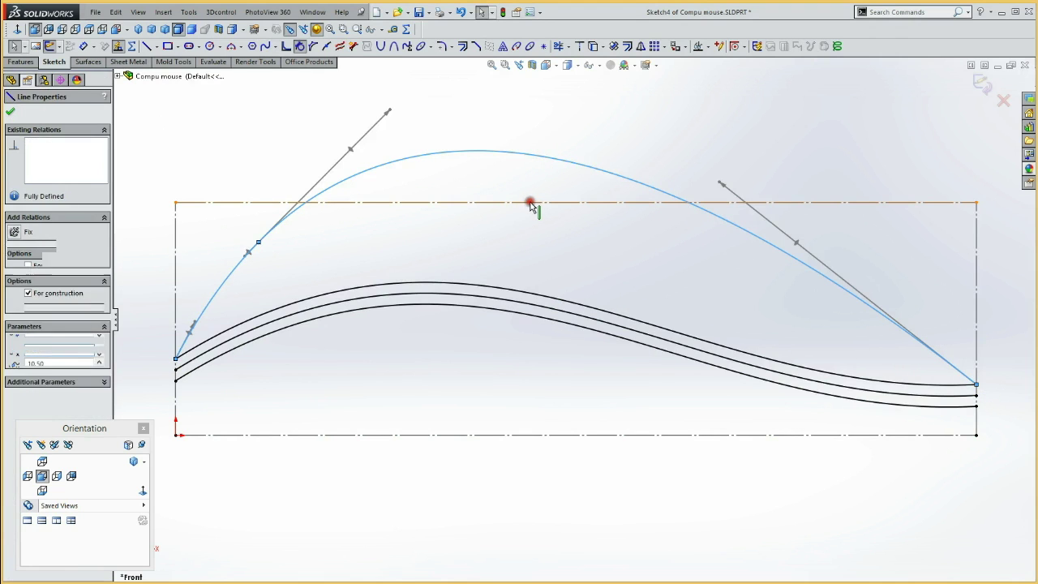
left_click(538, 202, "ctrl")
left_click(569, 156)
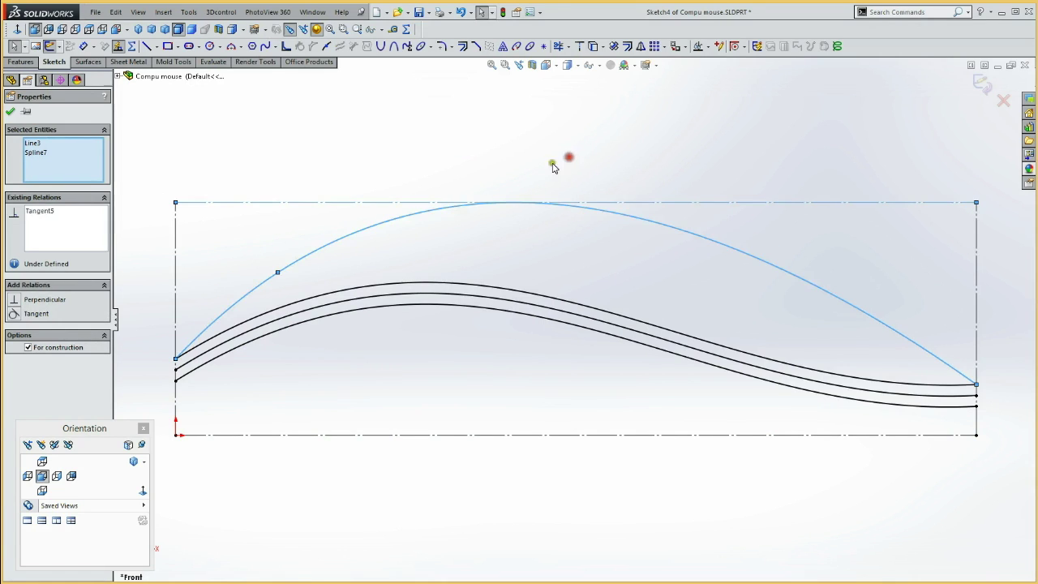
left_click(293, 236)
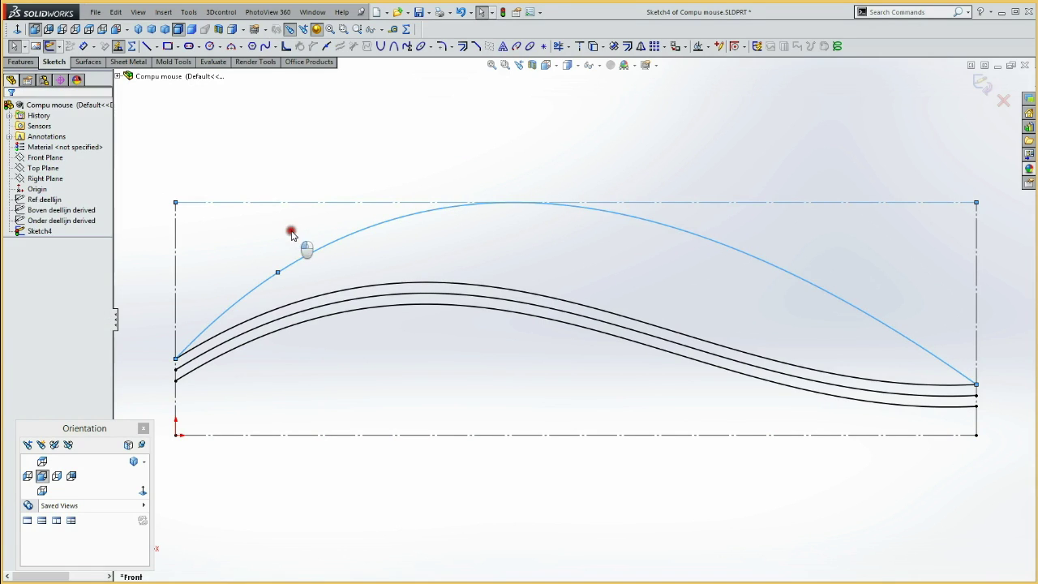
Dimension the spline's middle point 12 mm from the rectangle's left edge.
key("t")
left_click(278, 274)
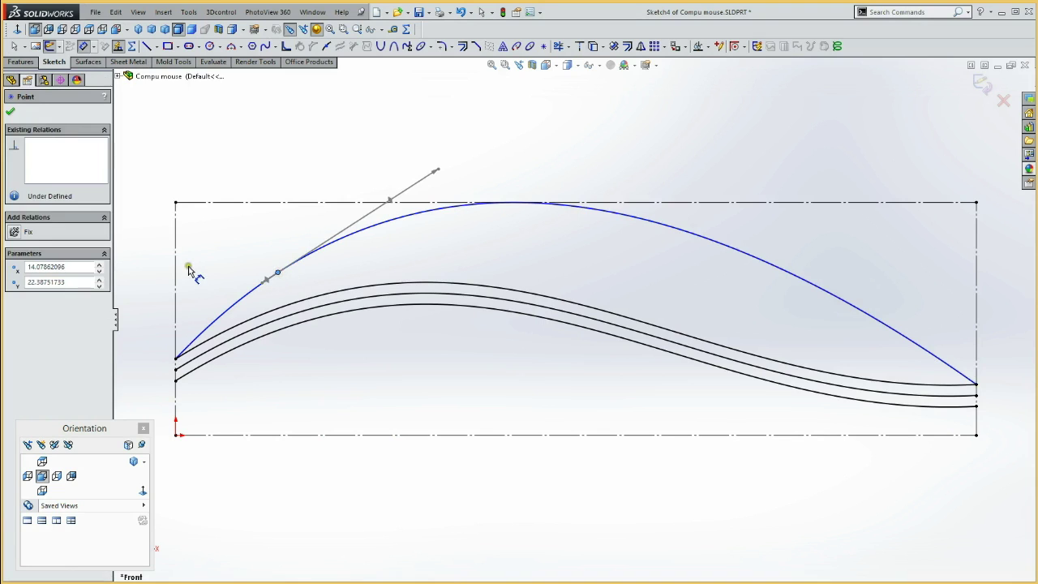
left_click(176, 271)
left_click(205, 272)
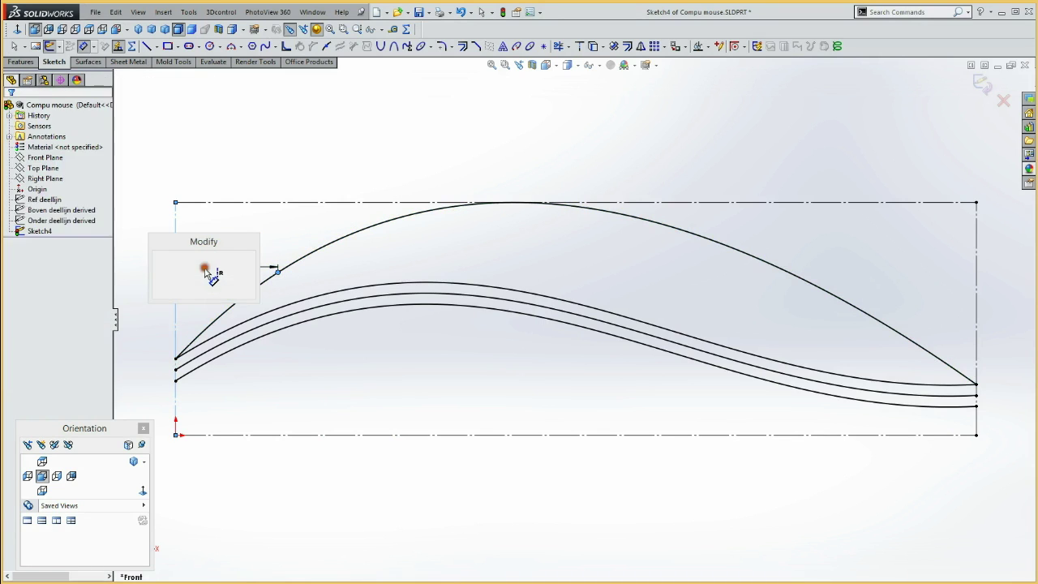
type("12")
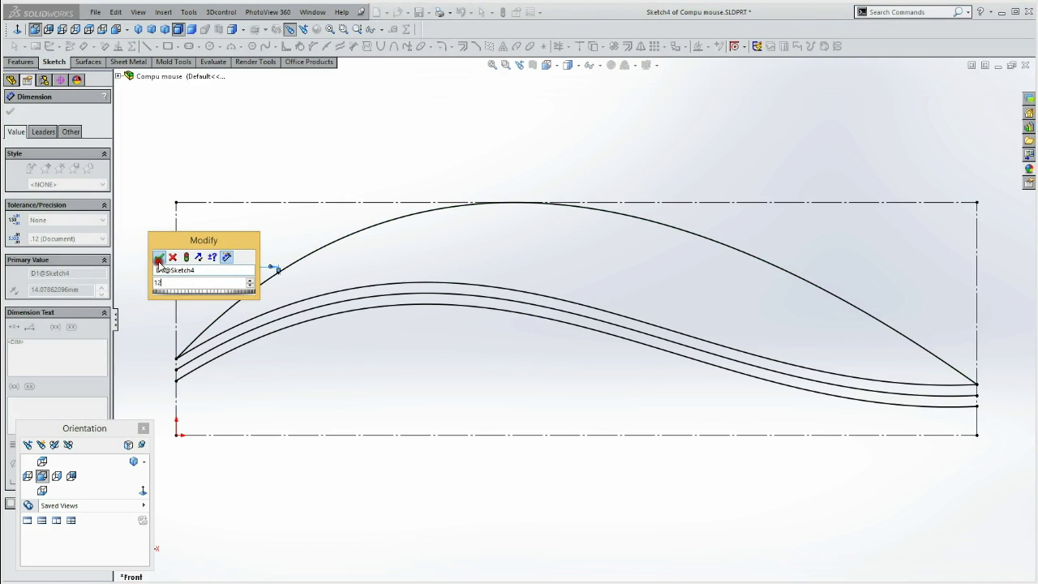
left_click(159, 257)
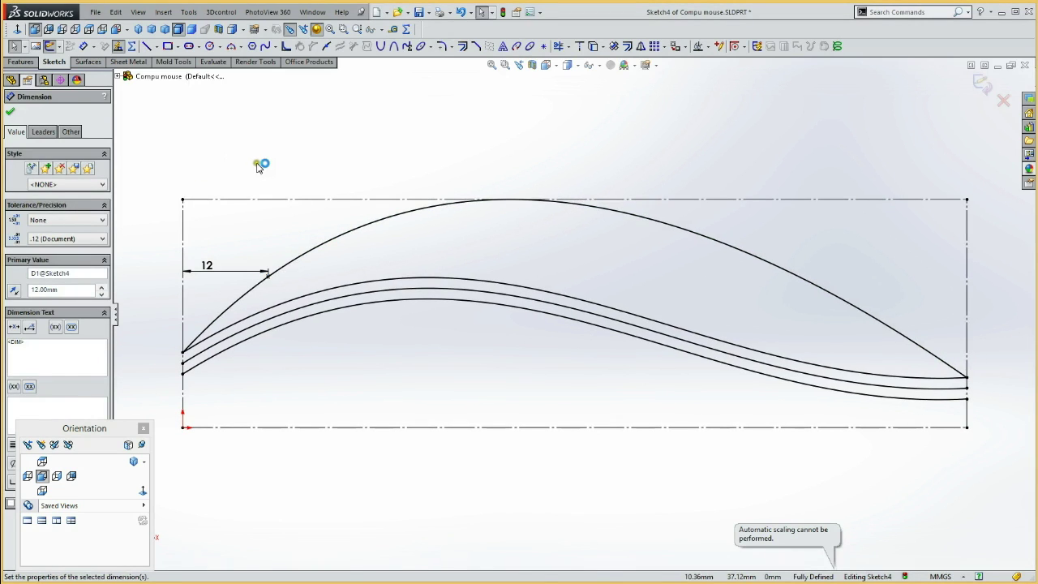
left_click(255, 166)
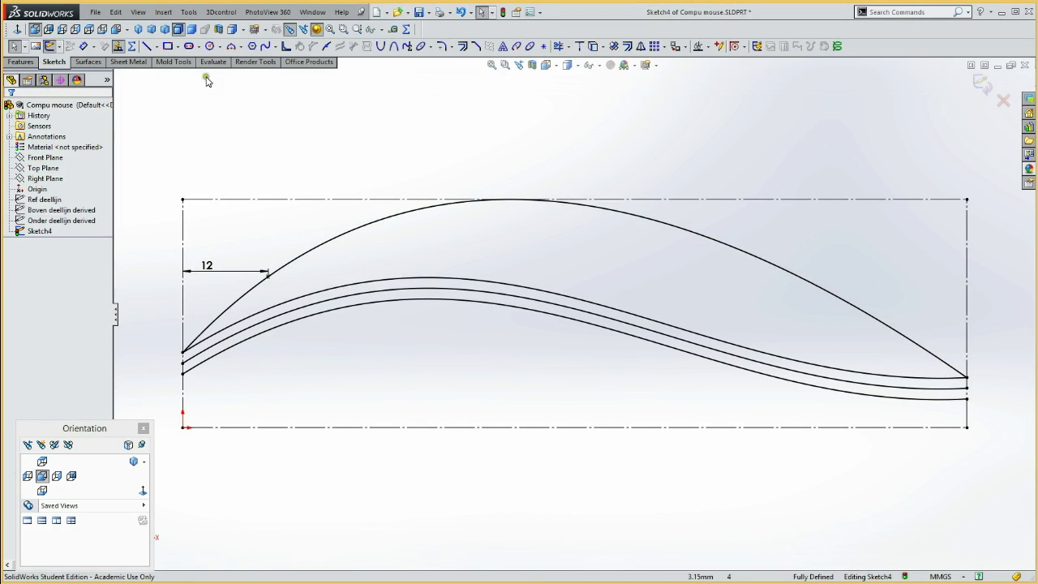
left_click(208, 47)
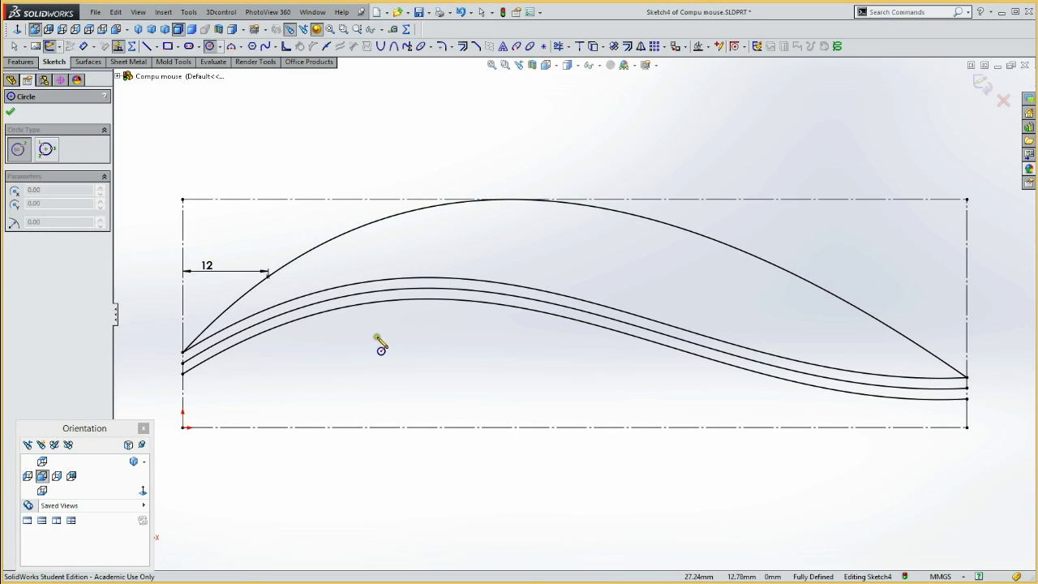
left_click(335, 328)
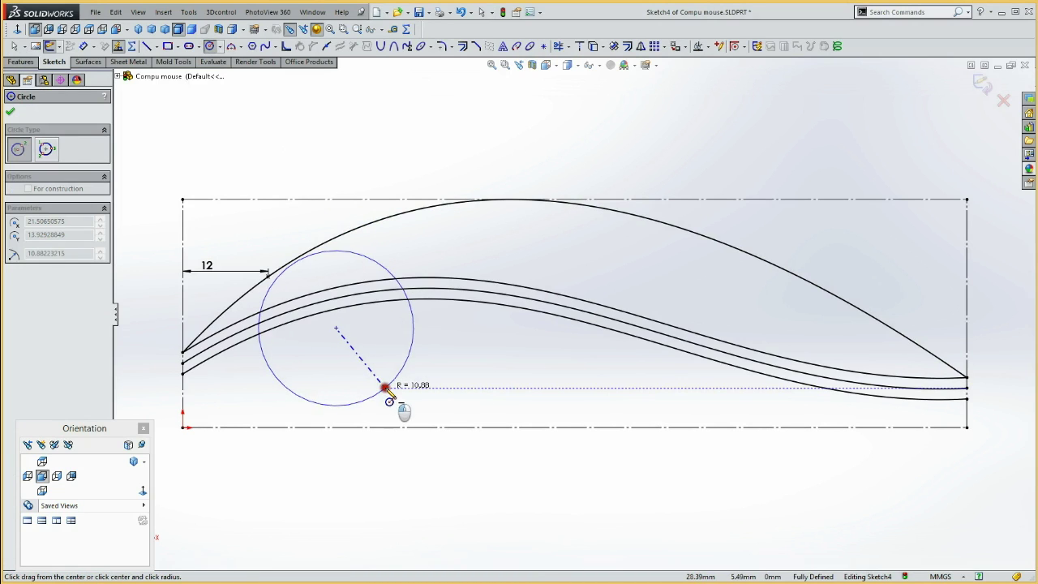
Finish the circle near the left end and dimension its diameter to 25.
left_click(390, 395)
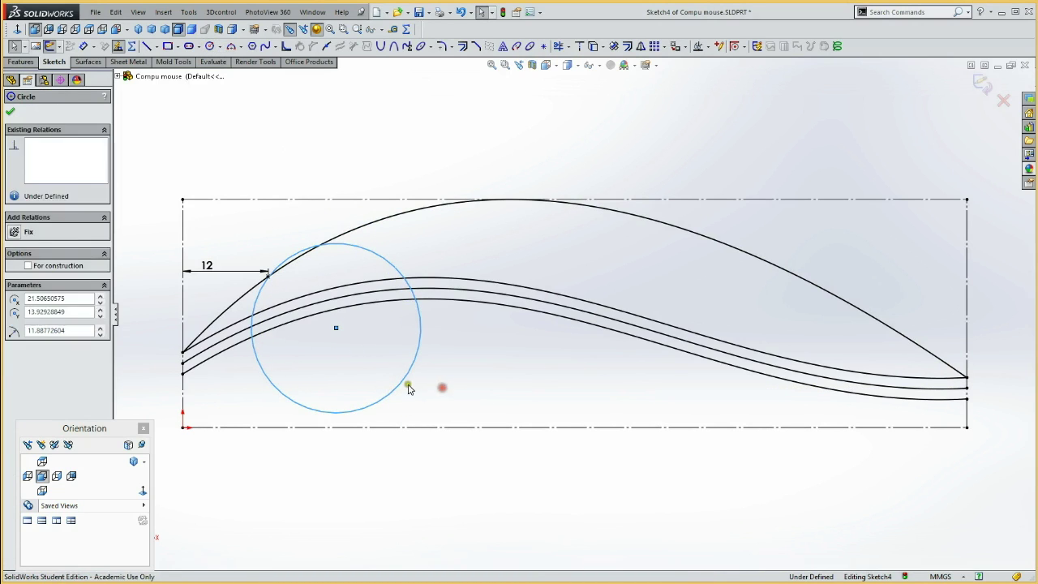
key("d")
left_click(360, 412)
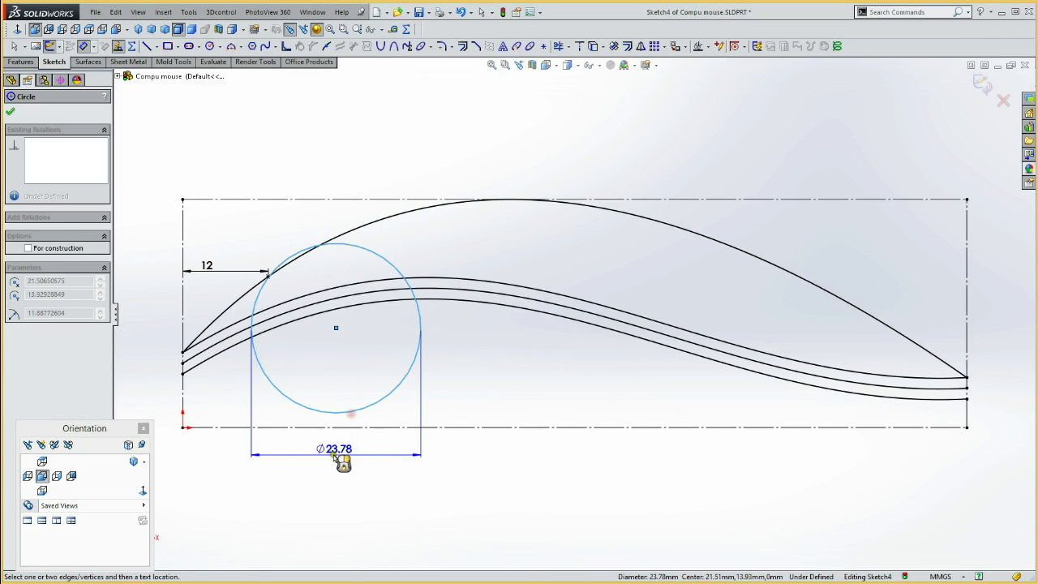
left_click(332, 456)
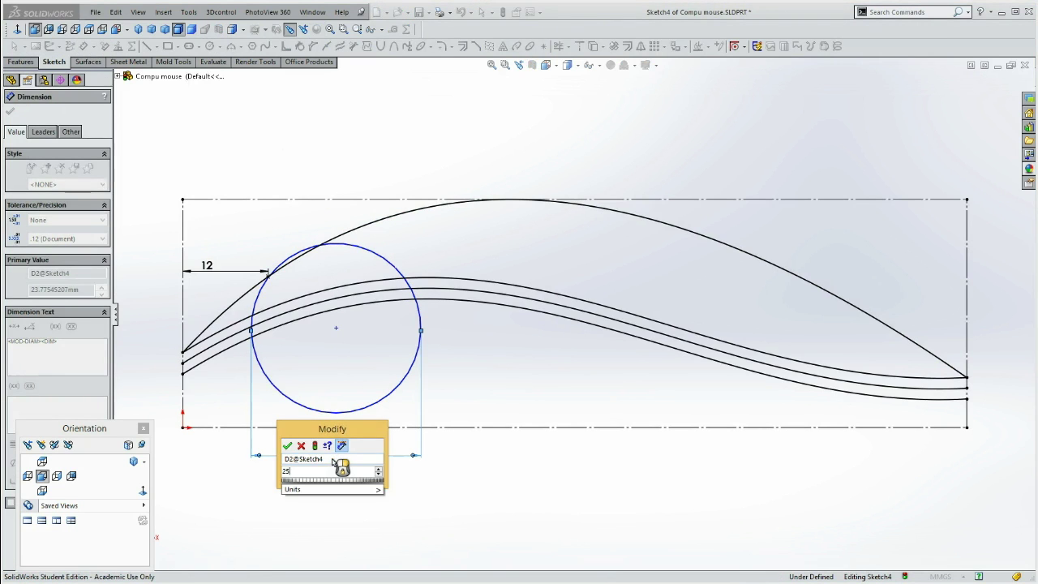
key("Return")
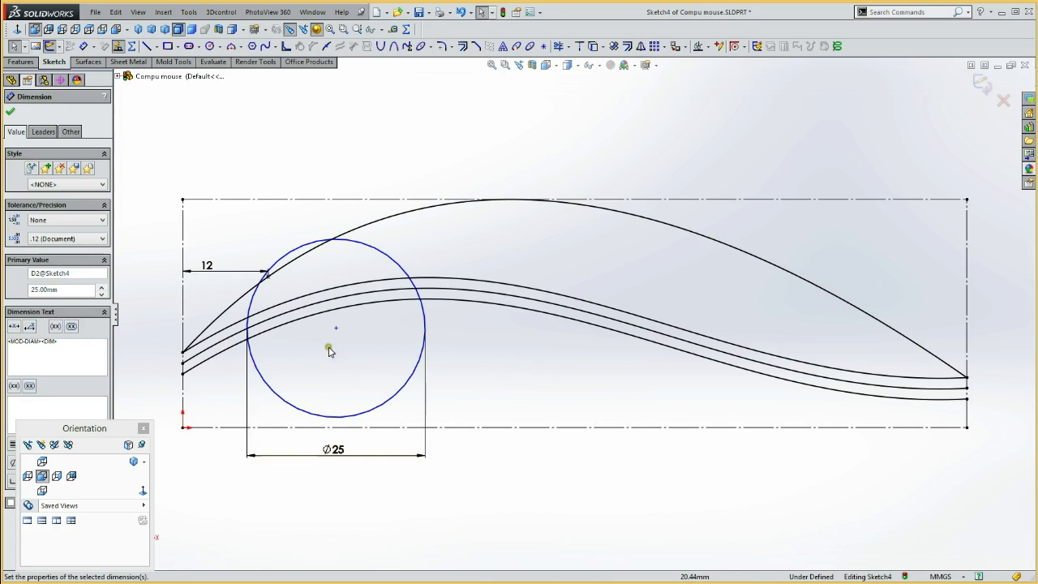
key("Escape")
Dimension the circle's centre 24 mm from the left boundary line.
left_click(185, 321)
left_click(335, 327)
left_click(227, 220)
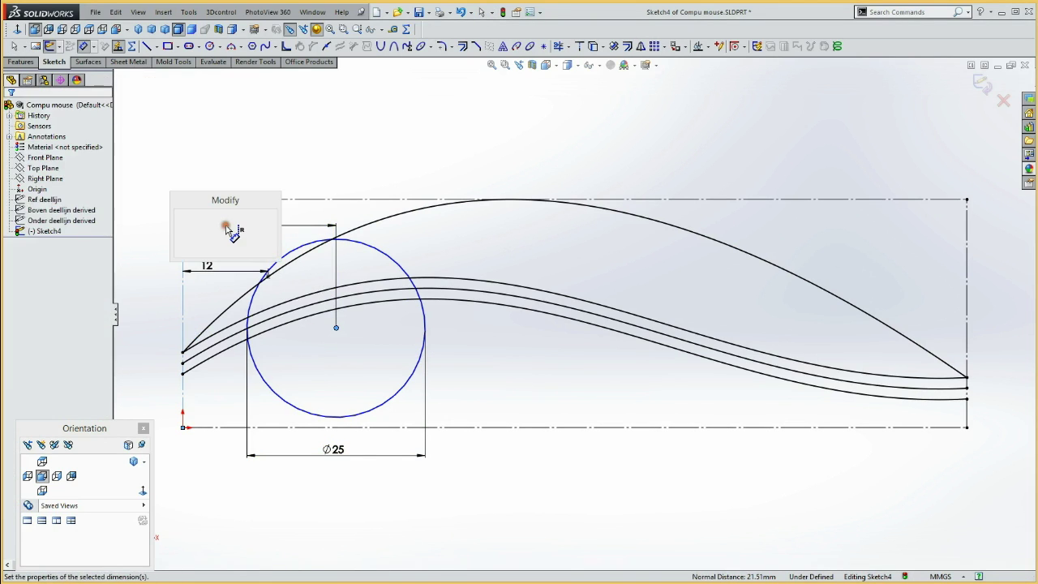
type("24")
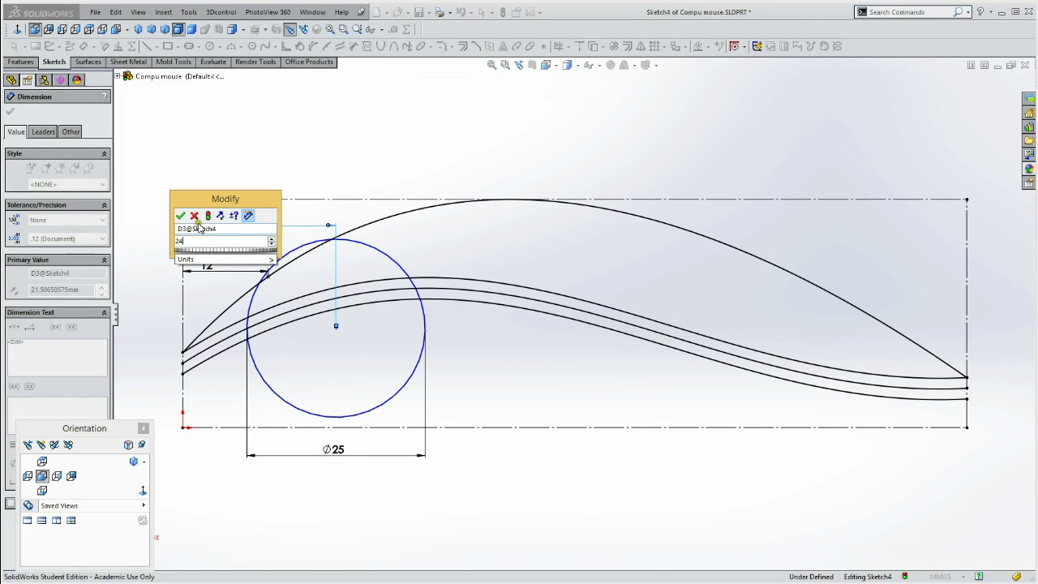
left_click(181, 216)
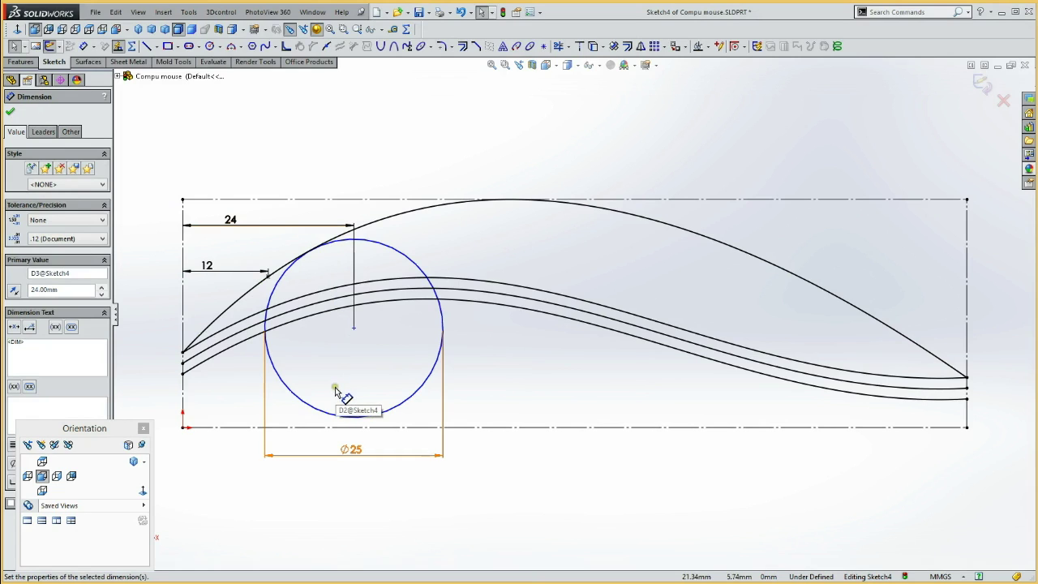
Draw a centerline across the Ø25 circle from its upper-left edge to its lower edge.
key("l")
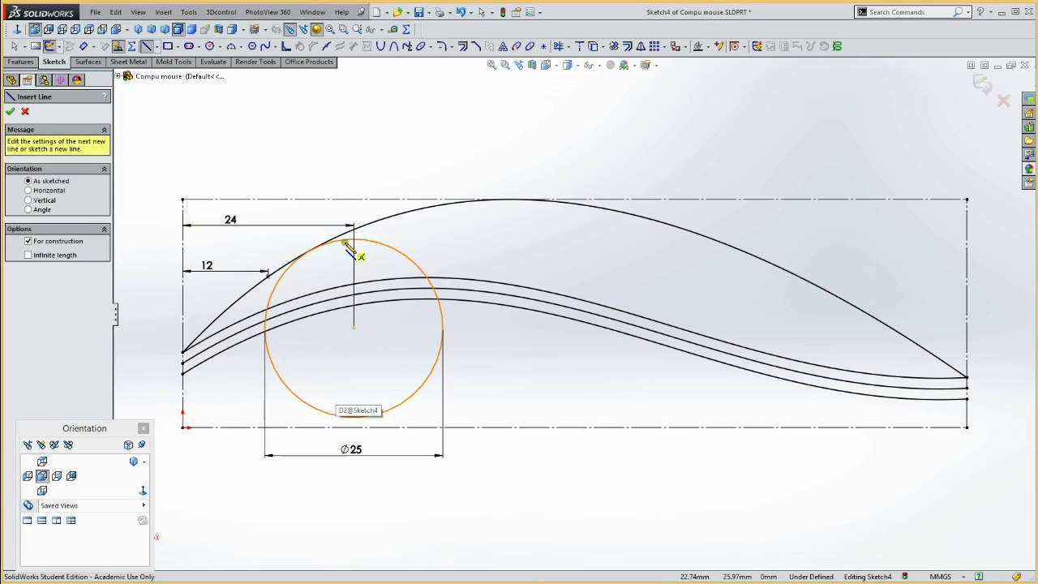
left_click(337, 242)
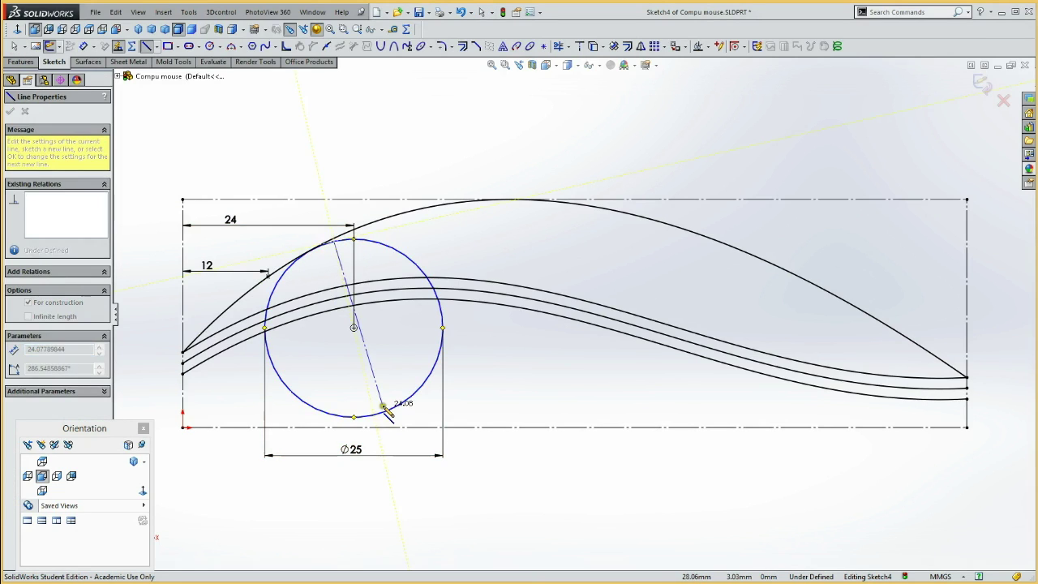
left_click(388, 410)
key("Escape")
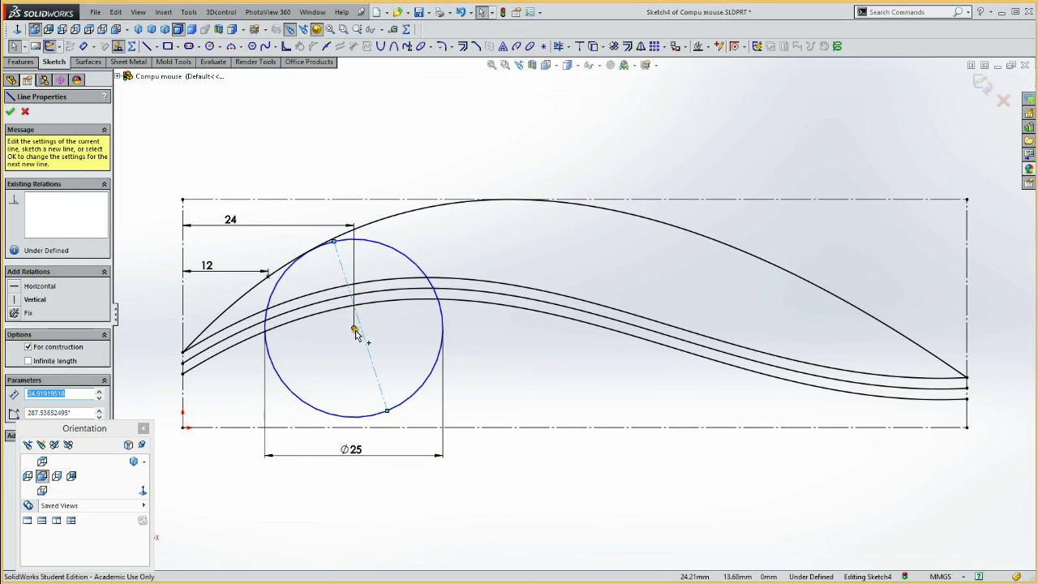
Make the circle's centre coincident with the centerline and drag the circle slightly upward.
left_click(353, 328)
left_click(369, 355, "ctrl")
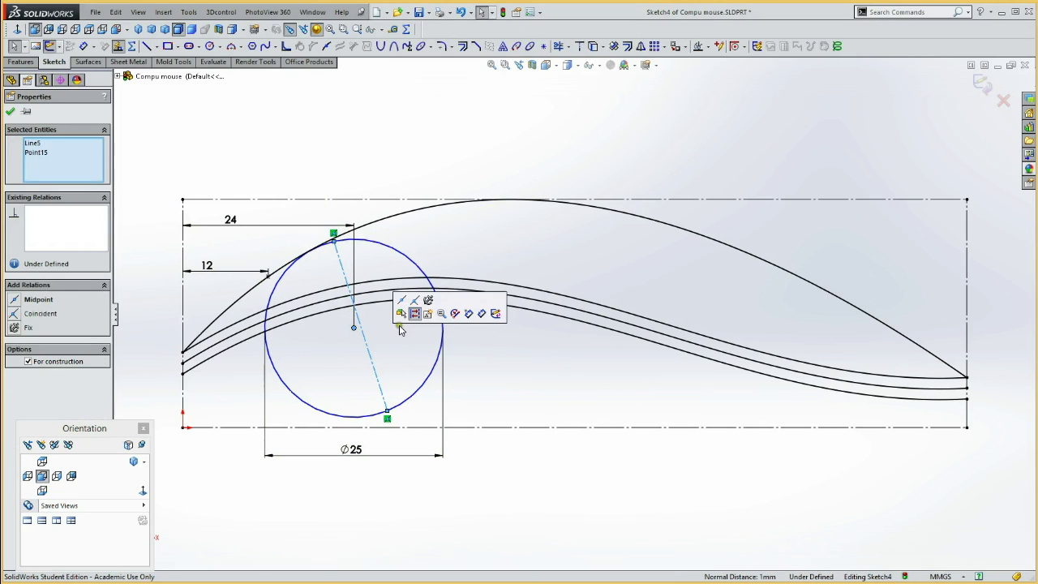
left_click(385, 366)
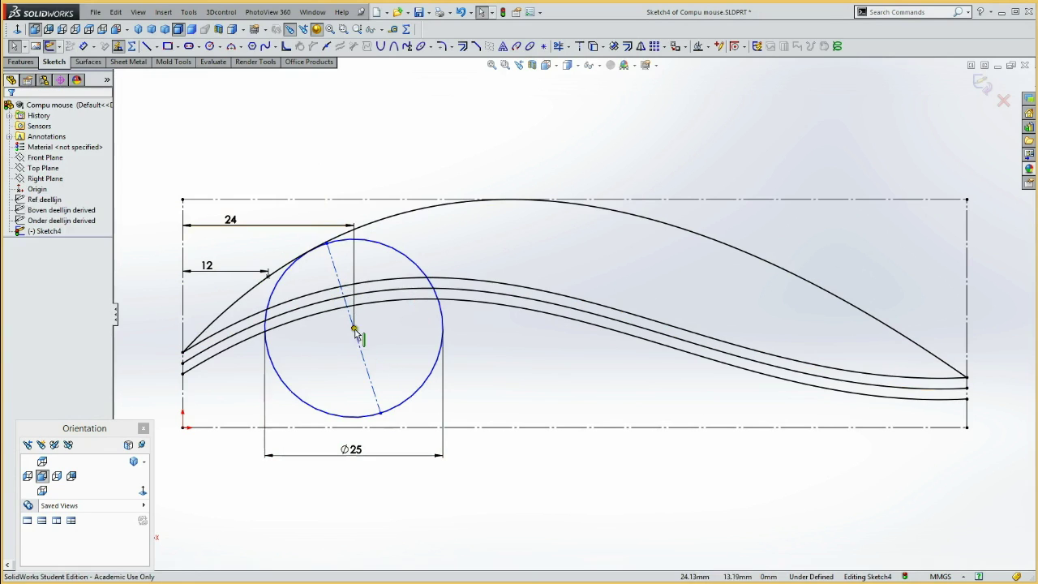
left_click_drag(354, 329, 352, 316)
left_click(478, 259)
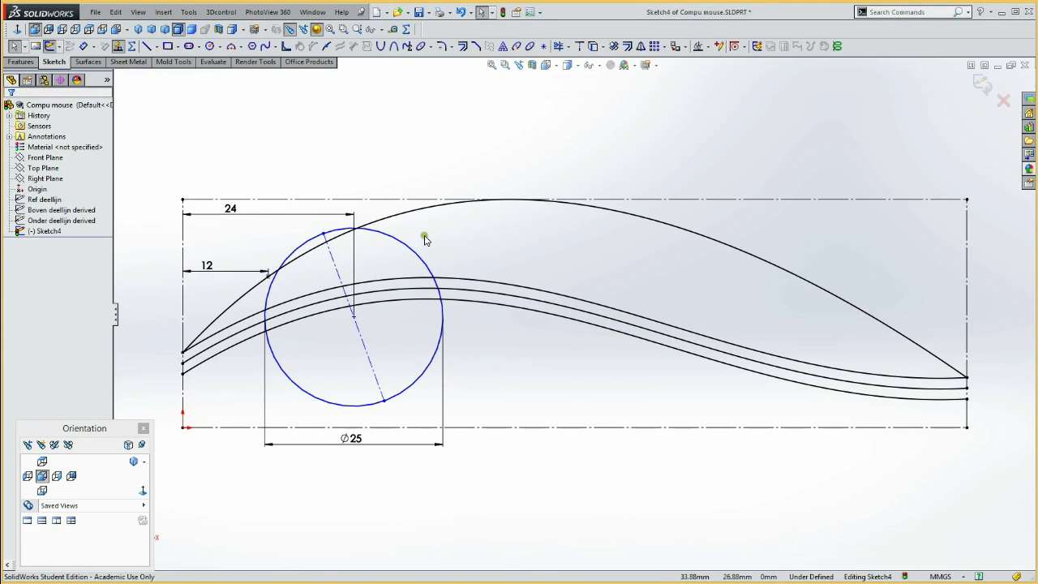
Draw a second centerline between two points on the outer outline around the circle.
key("l")
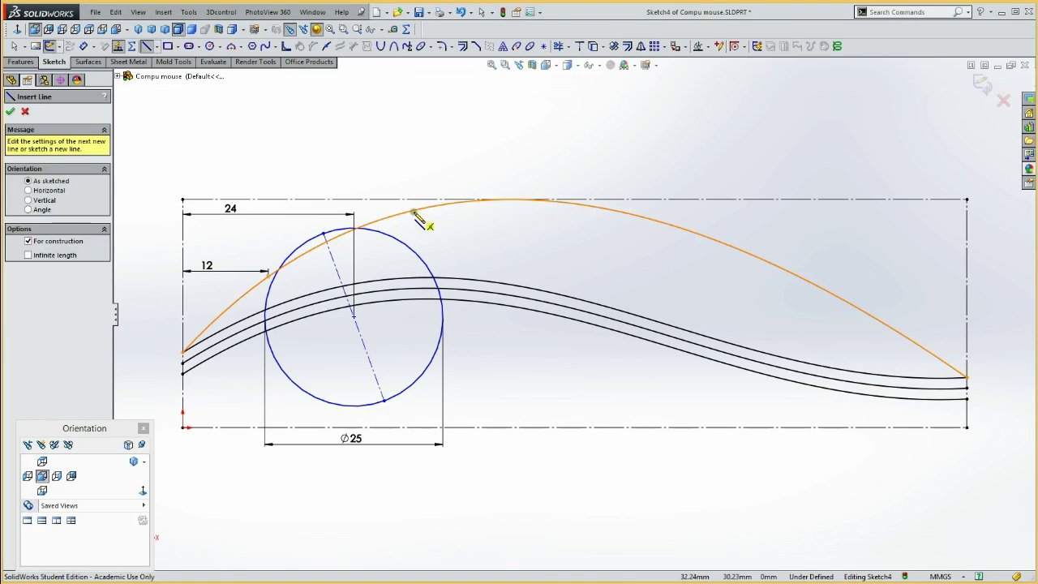
left_click(405, 213)
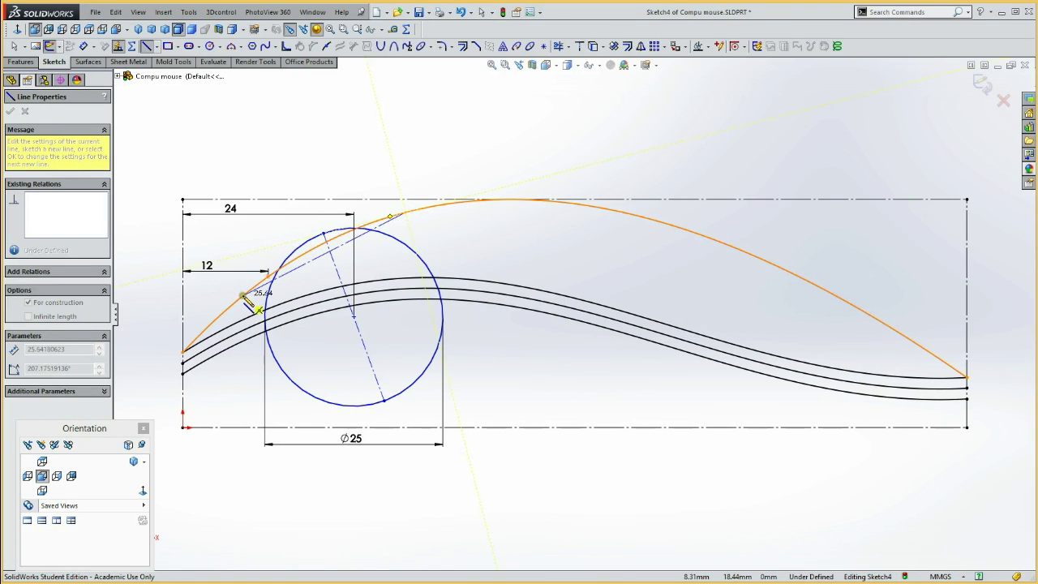
left_click(242, 296)
right_click(224, 298)
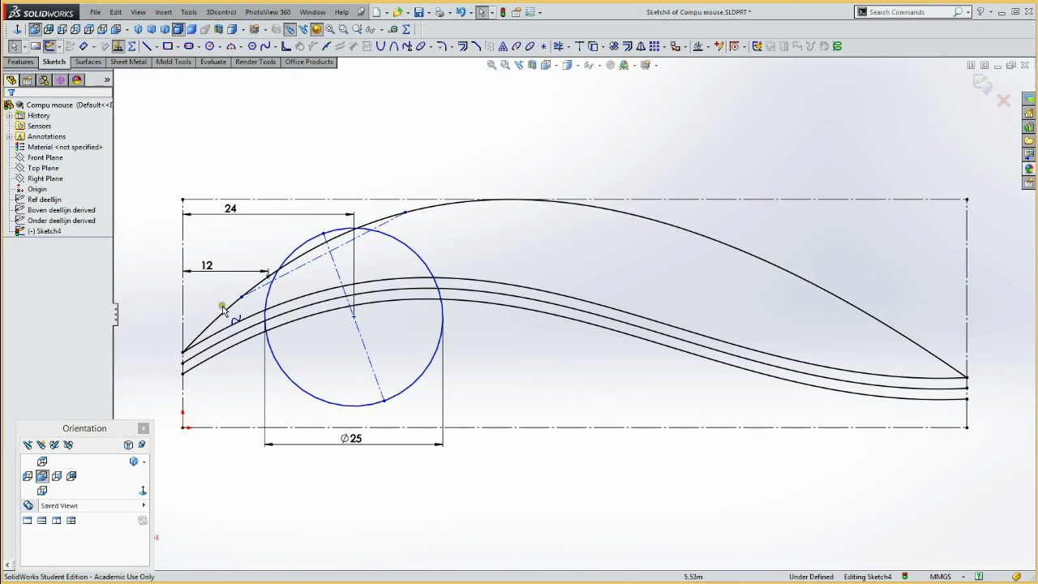
Make the new centerline equal and perpendicular to the circle's diameter line.
left_click(311, 264)
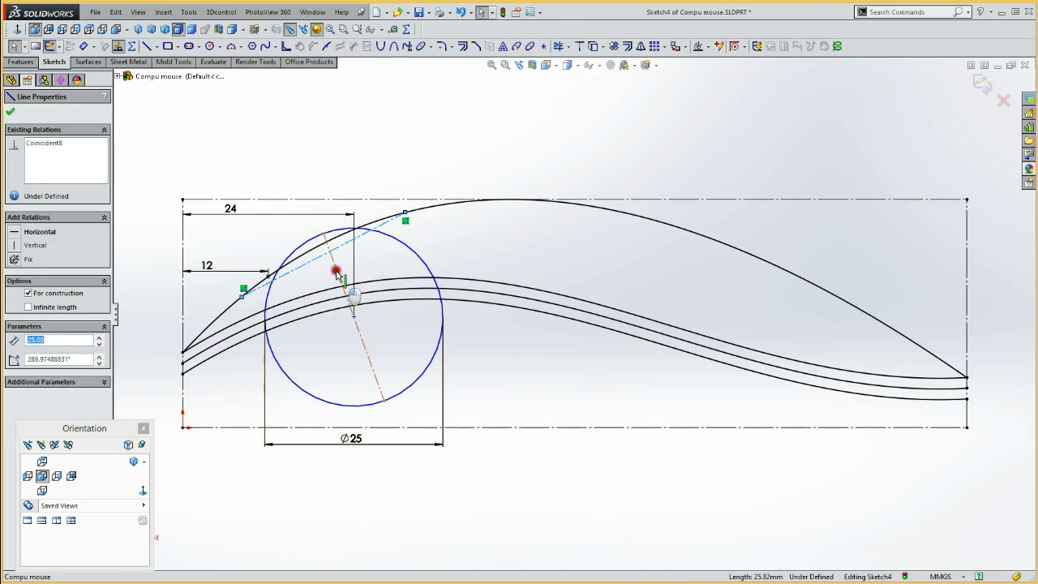
left_click(351, 294, "ctrl")
left_click(434, 221)
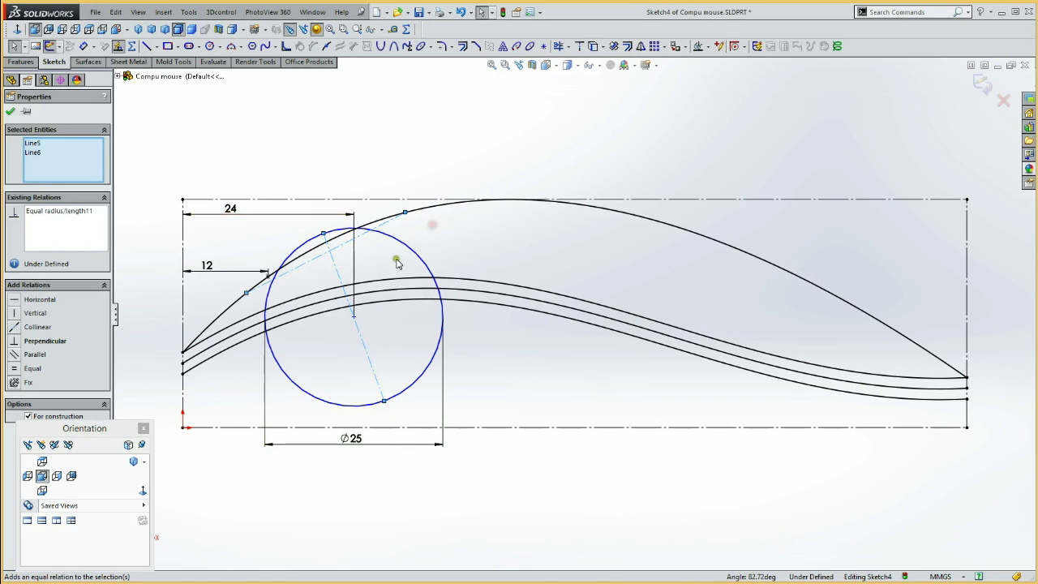
left_click(17, 342)
left_click(343, 248)
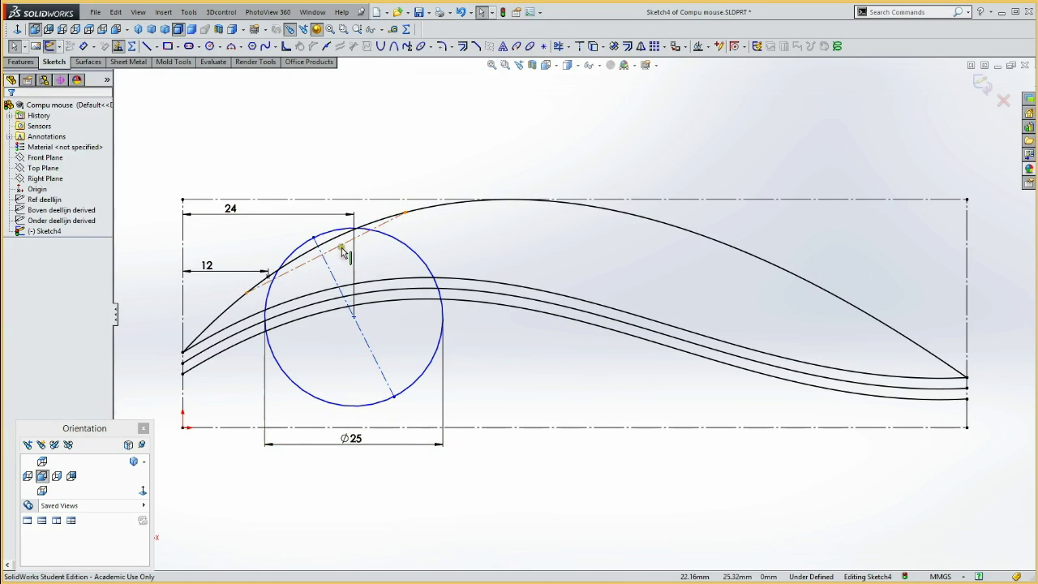
Make the diameter line's midpoint coincident with the other construction line.
left_click(342, 247)
right_click(342, 247)
left_click(383, 284)
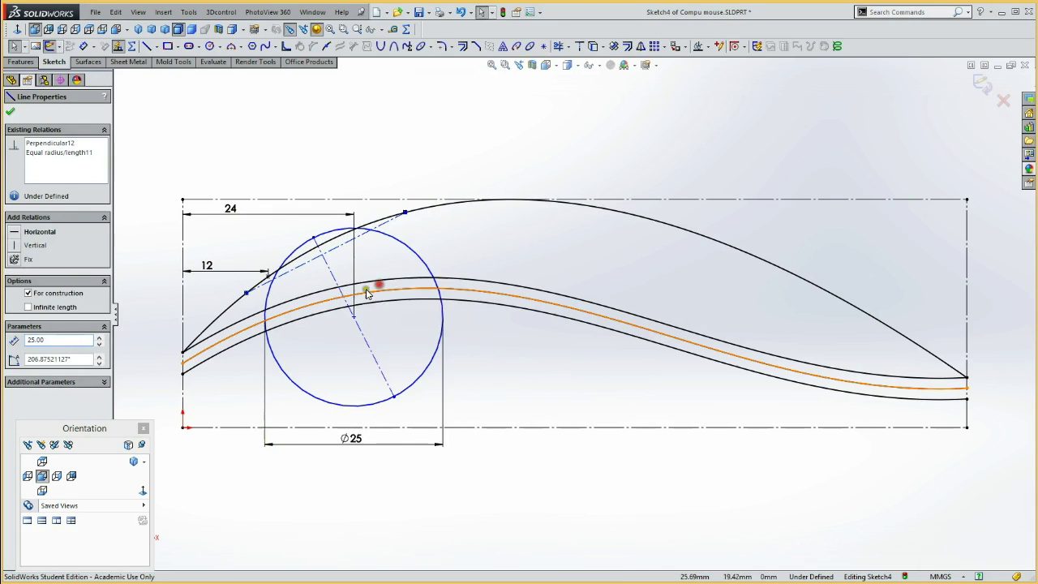
left_click(342, 268, "ctrl")
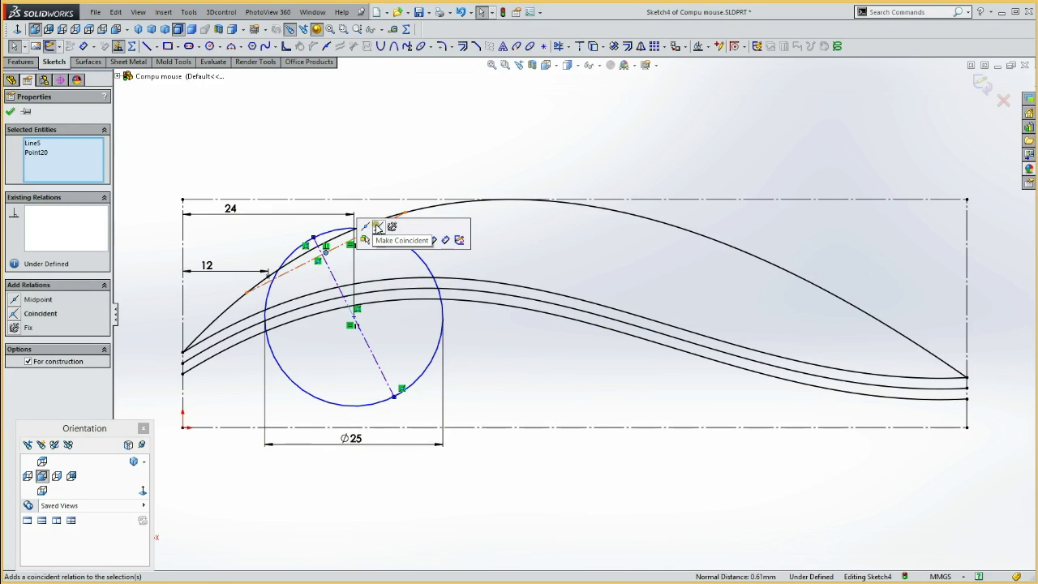
left_click(378, 229)
left_click(348, 170)
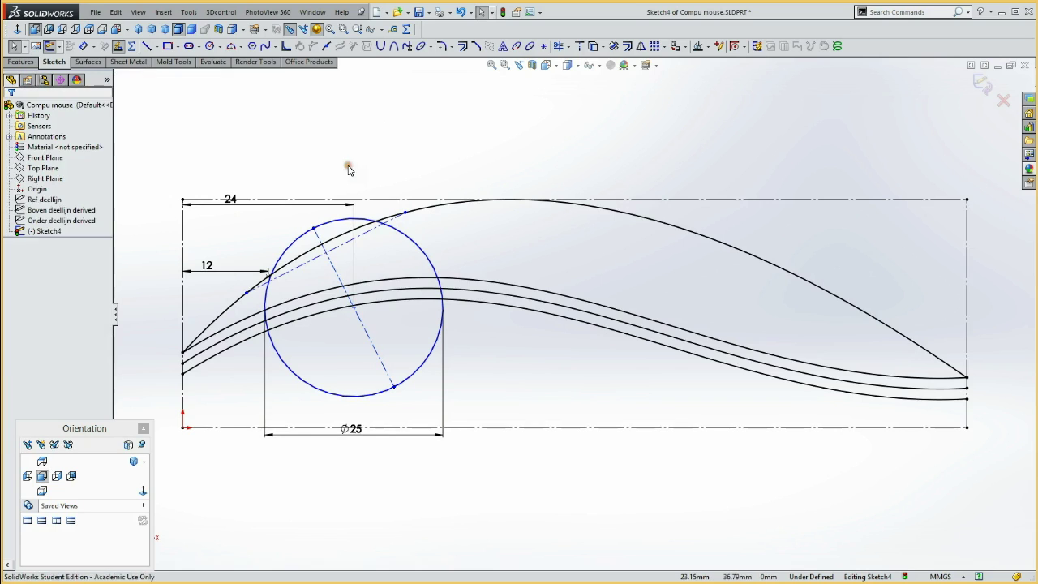
Put the outline point onto the diameter line and begin dimensioning from it.
left_click(337, 237)
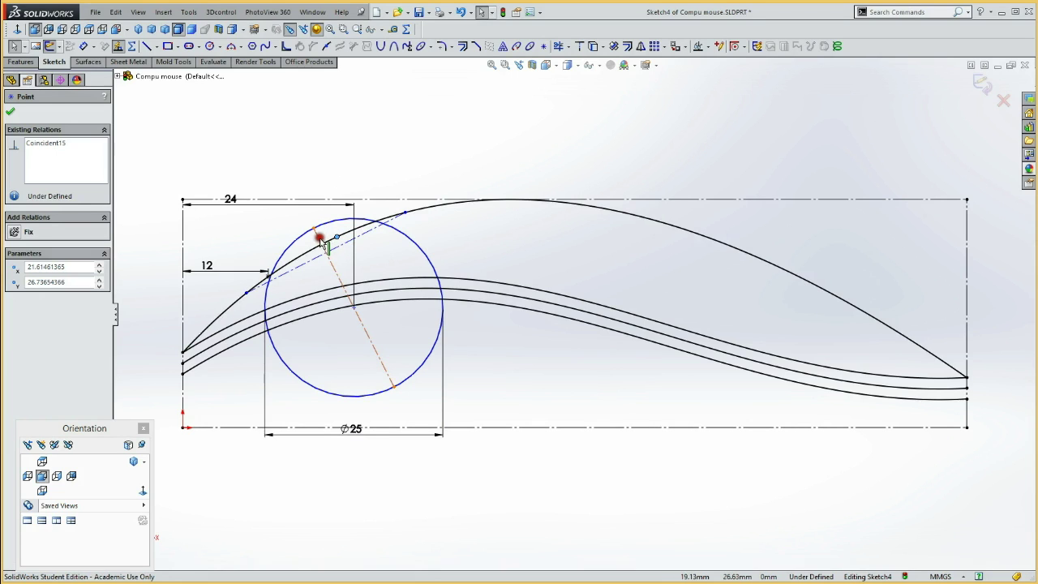
left_click(322, 241, "ctrl")
left_click(361, 186)
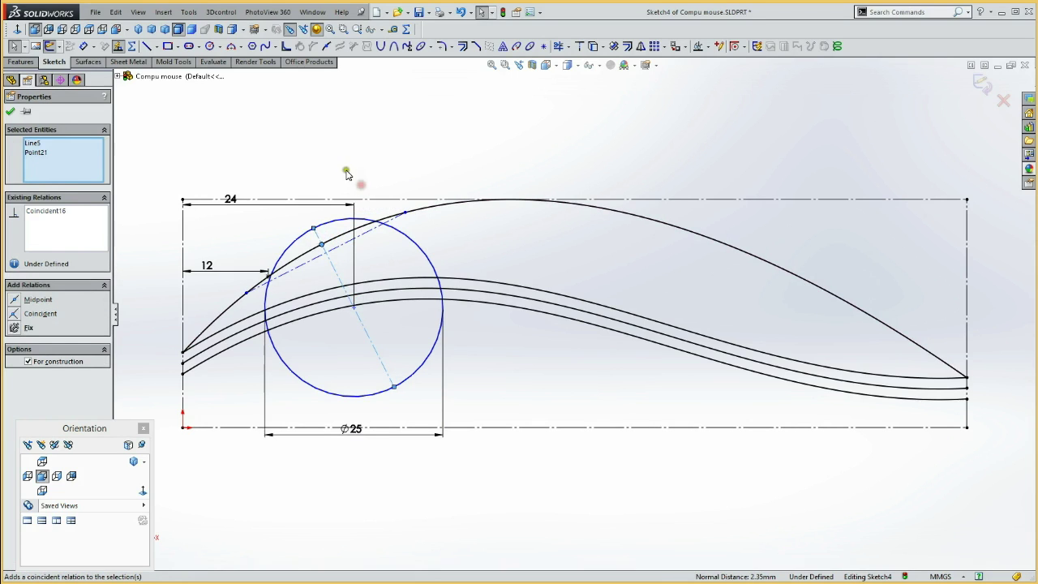
left_click(327, 157)
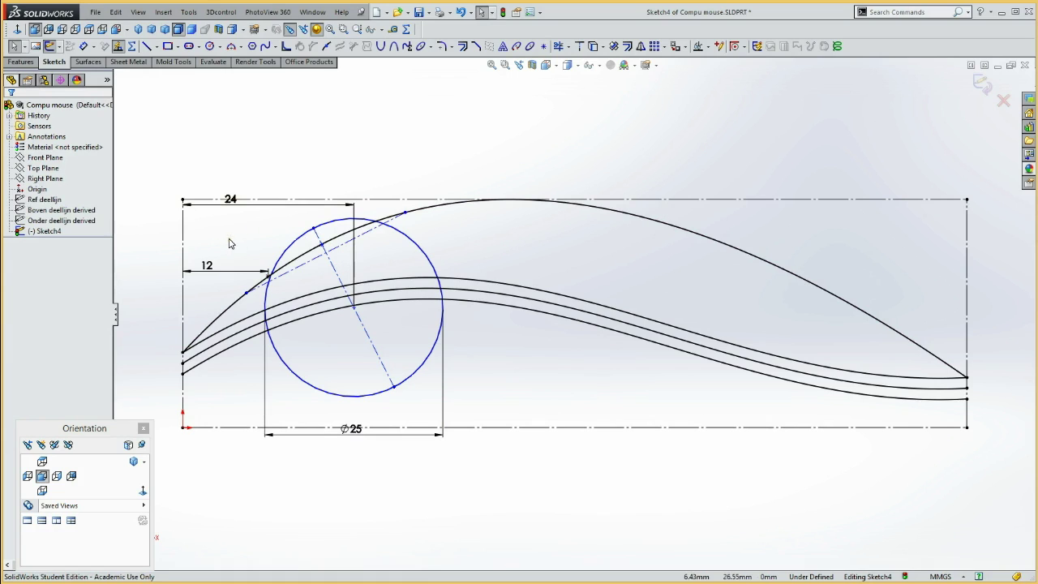
key("d")
left_click(314, 231)
Dimension the offset between the arched curve and the diameter construction line to 2.
left_click(314, 230)
left_click(298, 233)
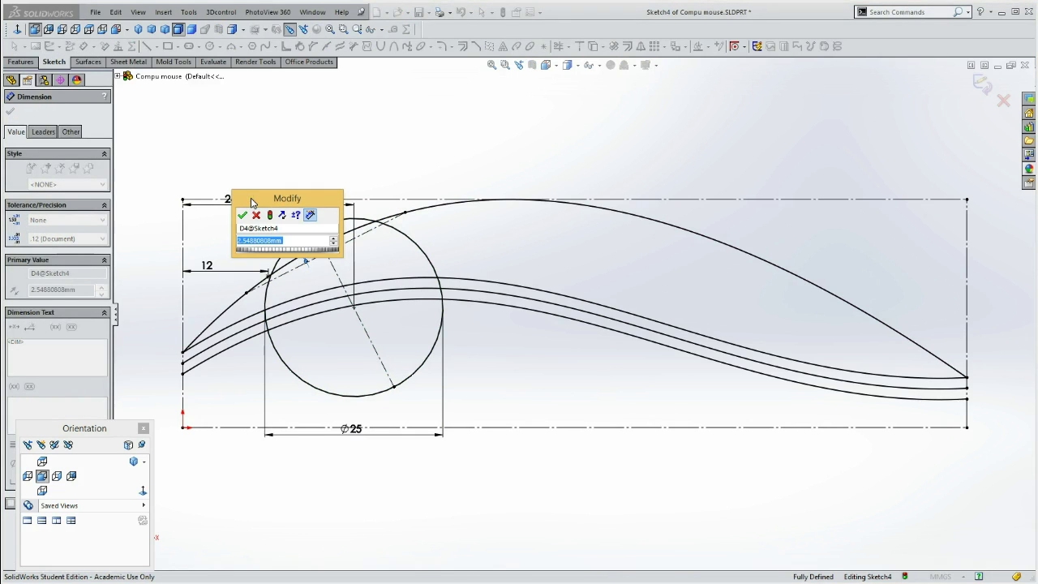
type("2")
key("Return")
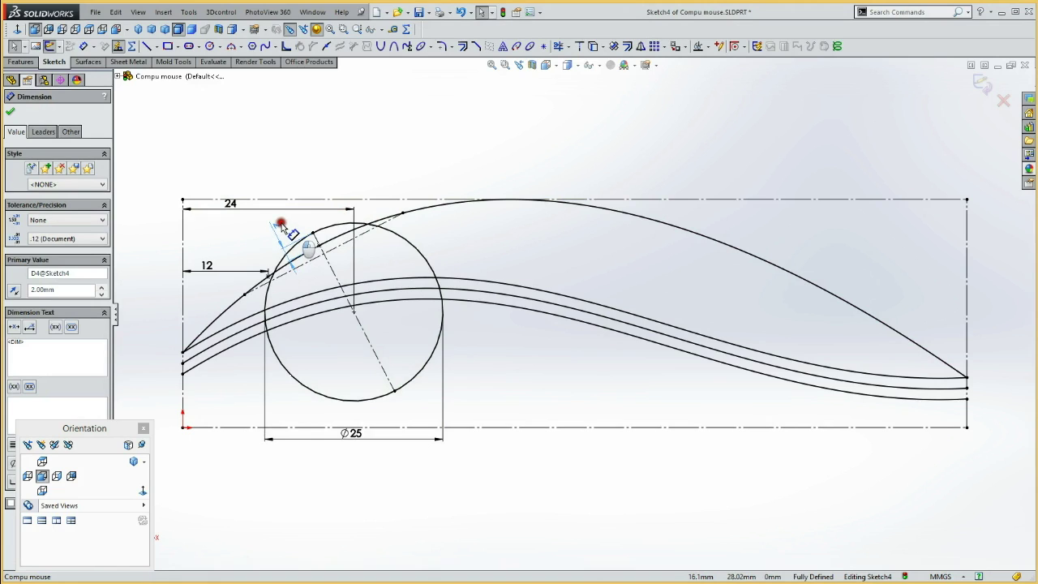
left_click(313, 268)
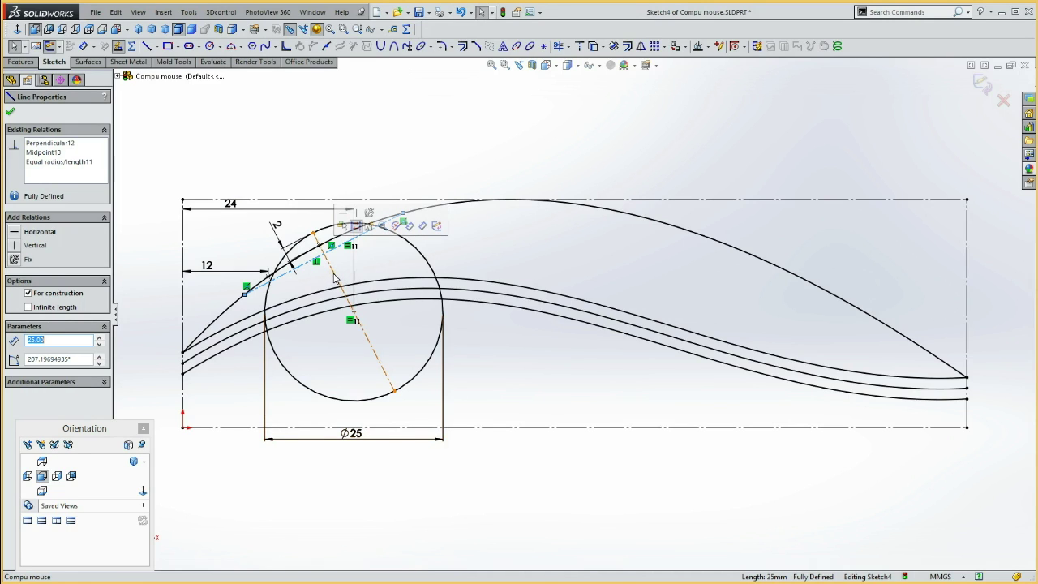
left_click(284, 284)
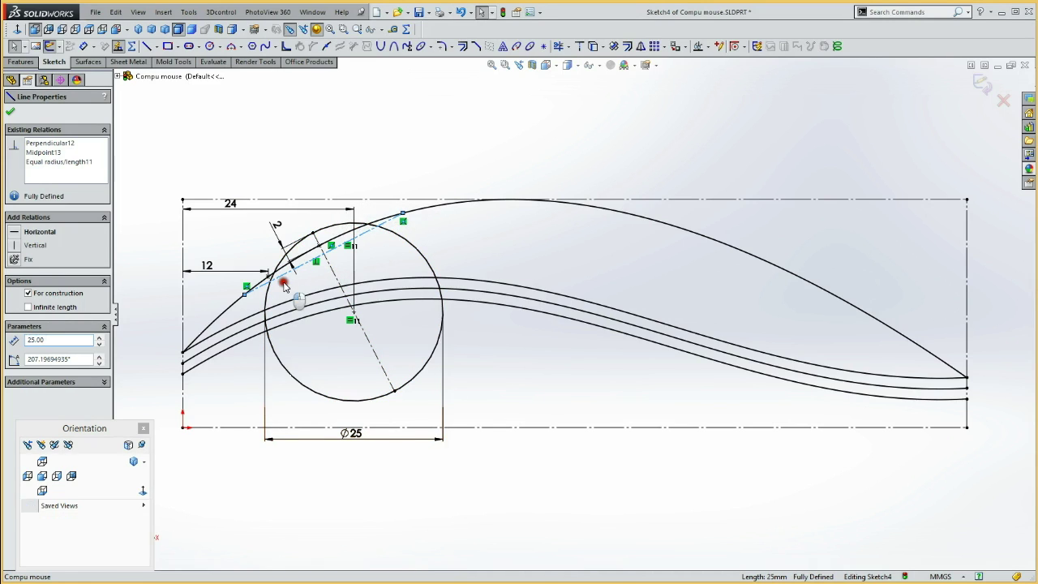
key("Escape")
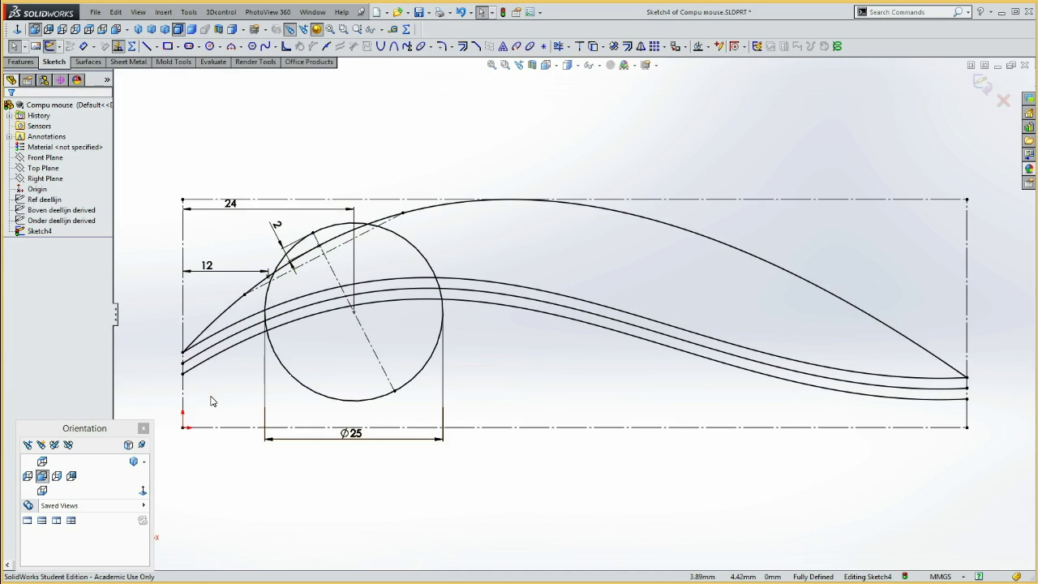
key("l")
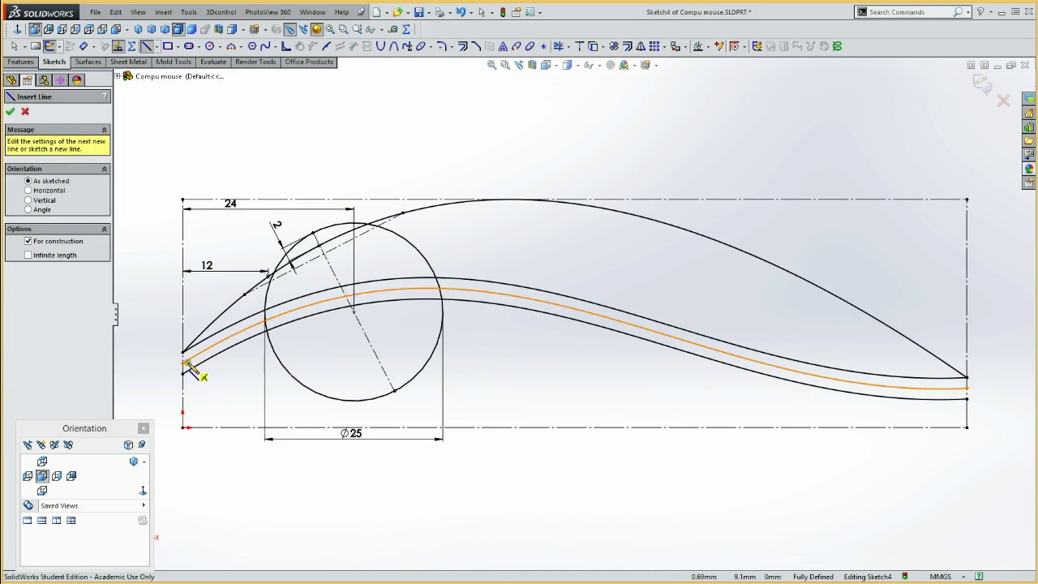
Draw a construction line from the lowest curve's left end to the bottom line, foot 7 from the left edge.
left_click(183, 366)
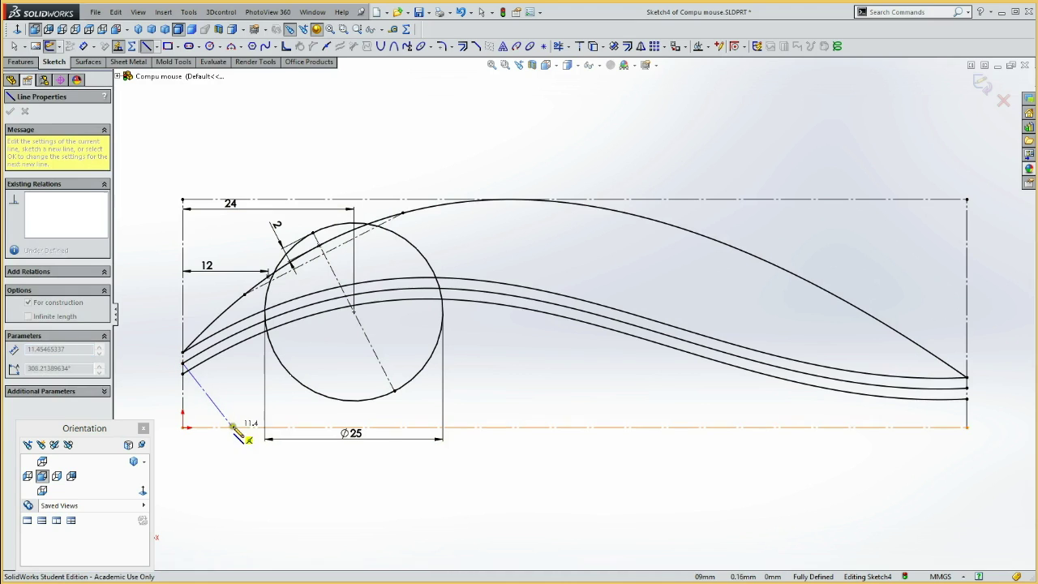
left_click(234, 426)
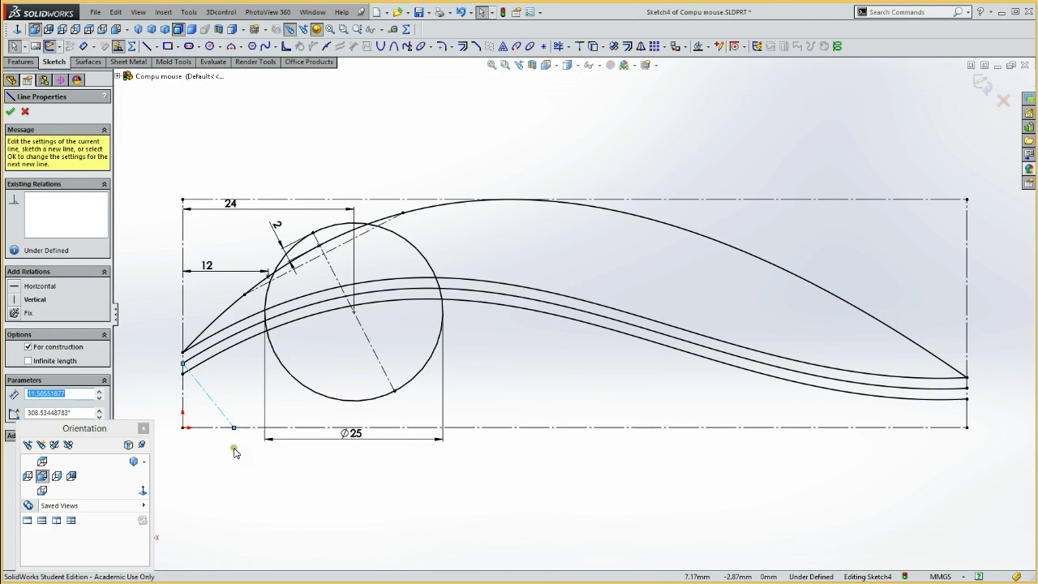
key("d")
left_click(233, 427)
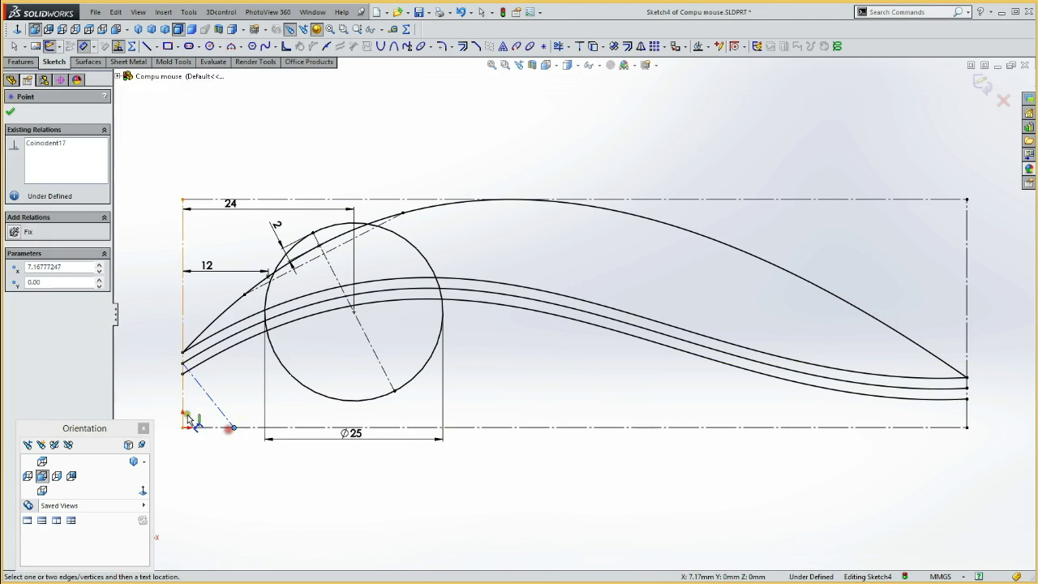
left_click(183, 406)
left_click(204, 451)
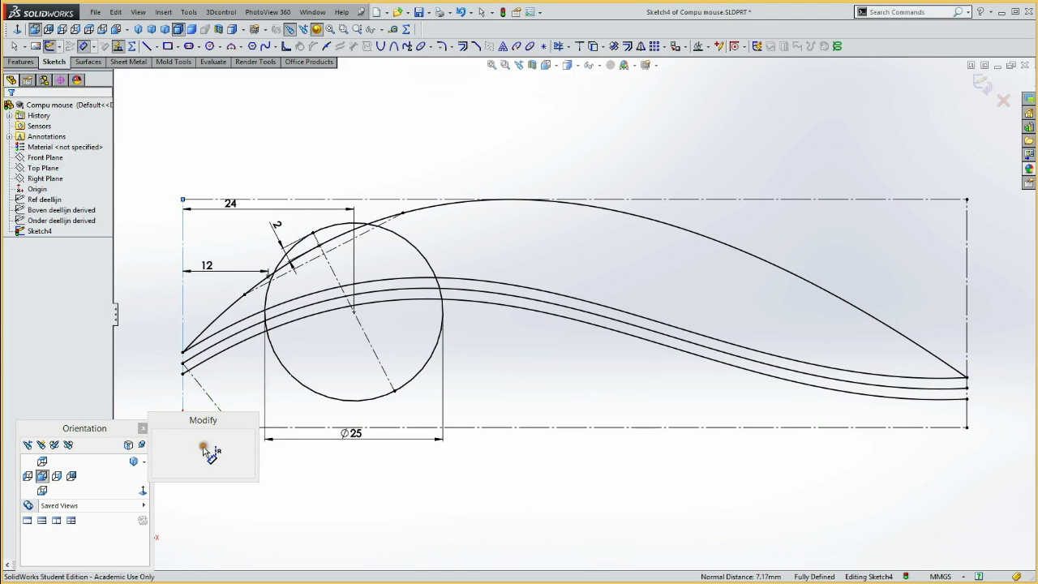
key("Return")
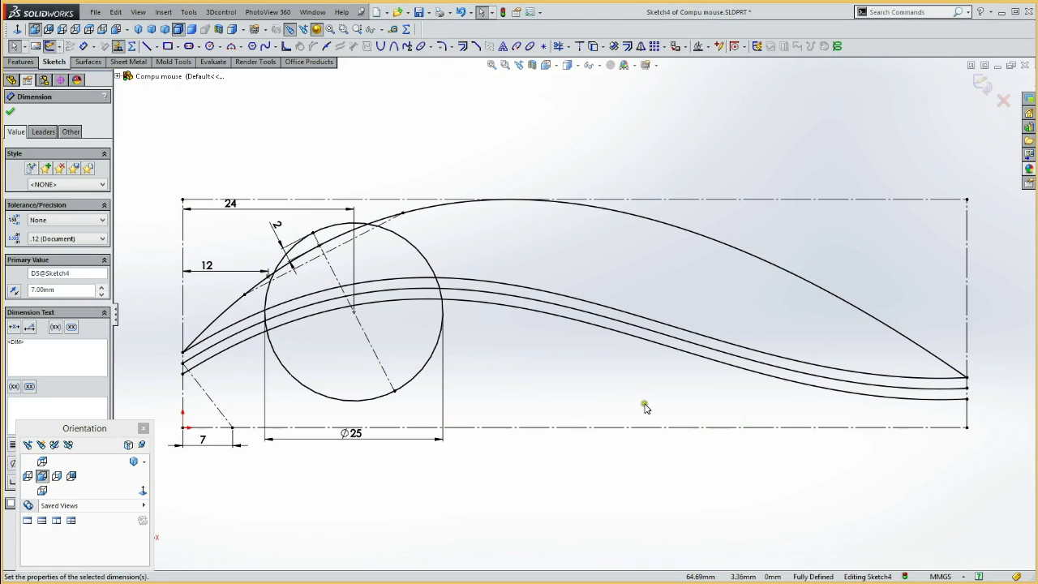
Draw a matching construction line from the curve's right end, feet dimensioned 98 apart.
key("l")
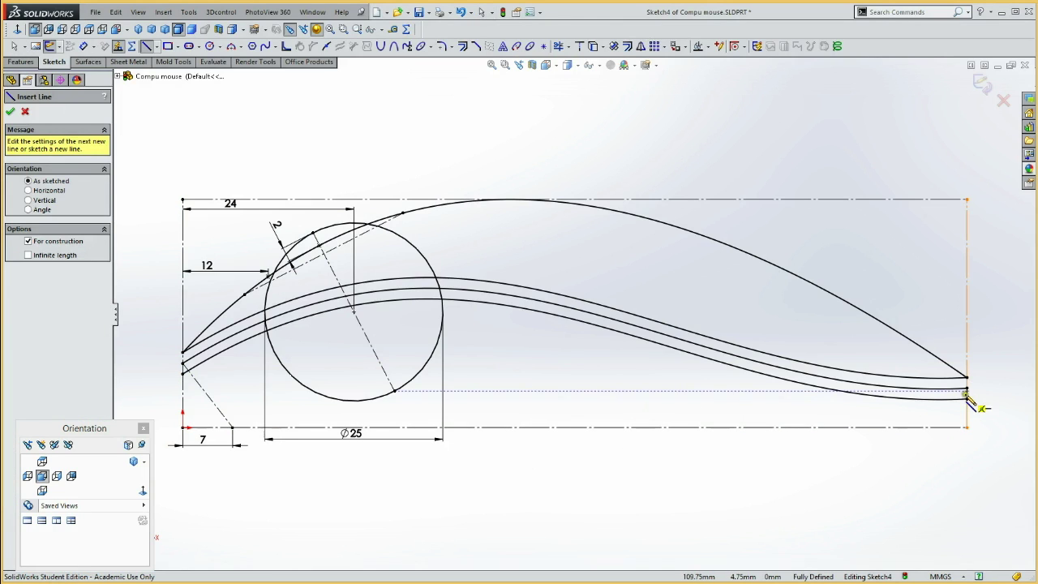
left_click(967, 388)
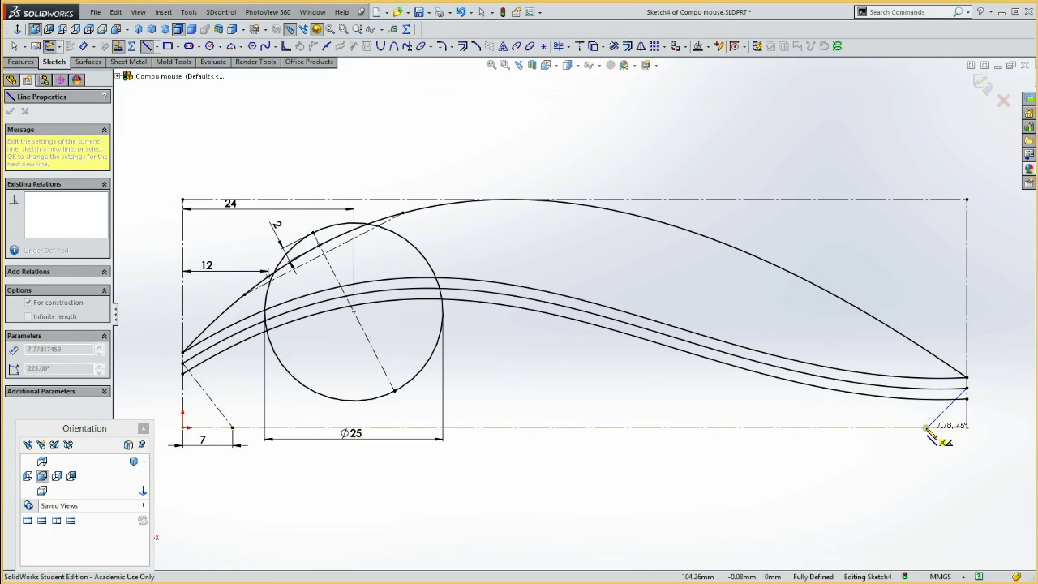
left_click(925, 428)
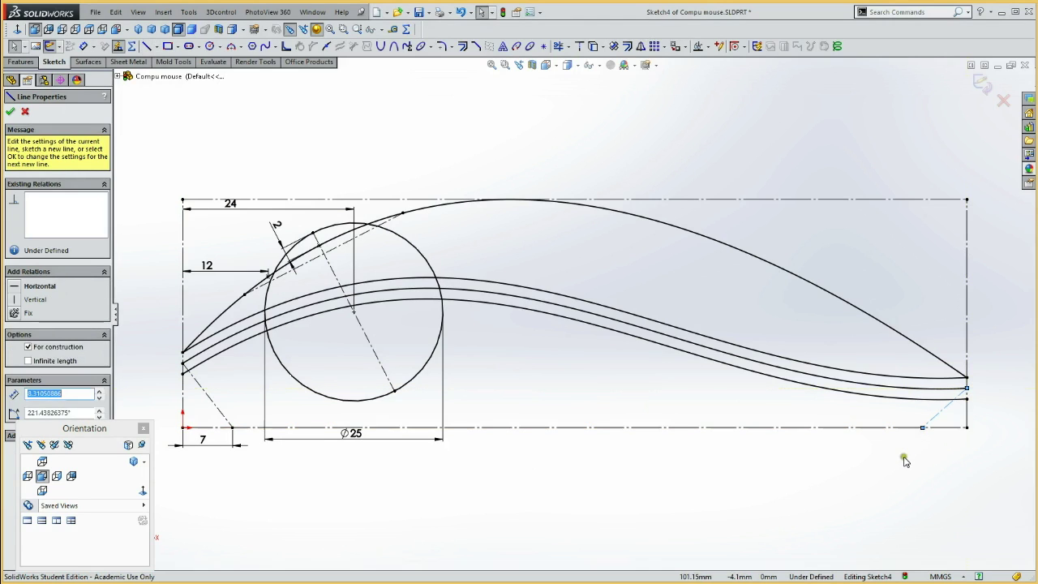
key("Escape")
key("d")
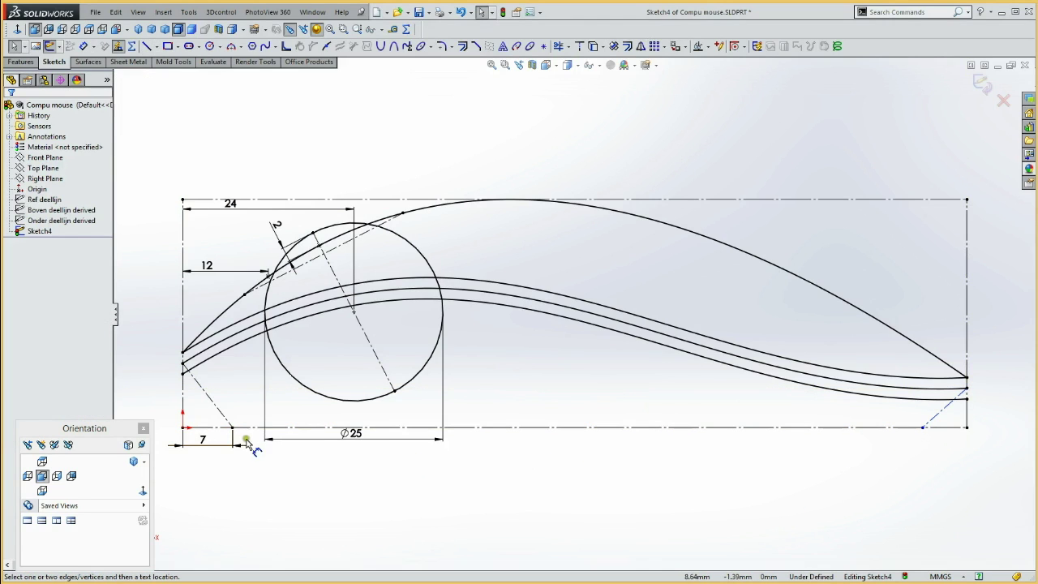
left_click(232, 428)
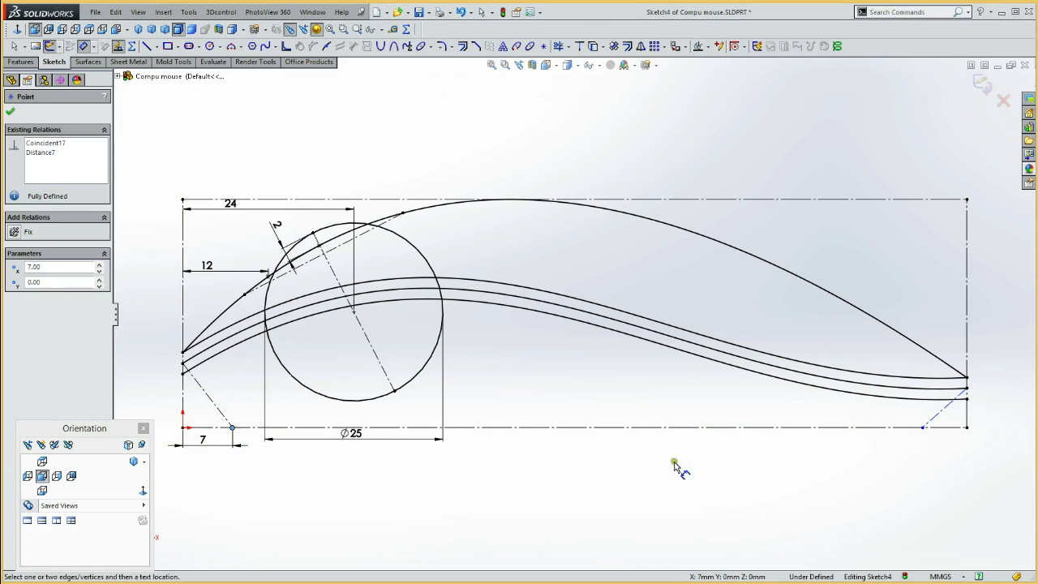
left_click(923, 428)
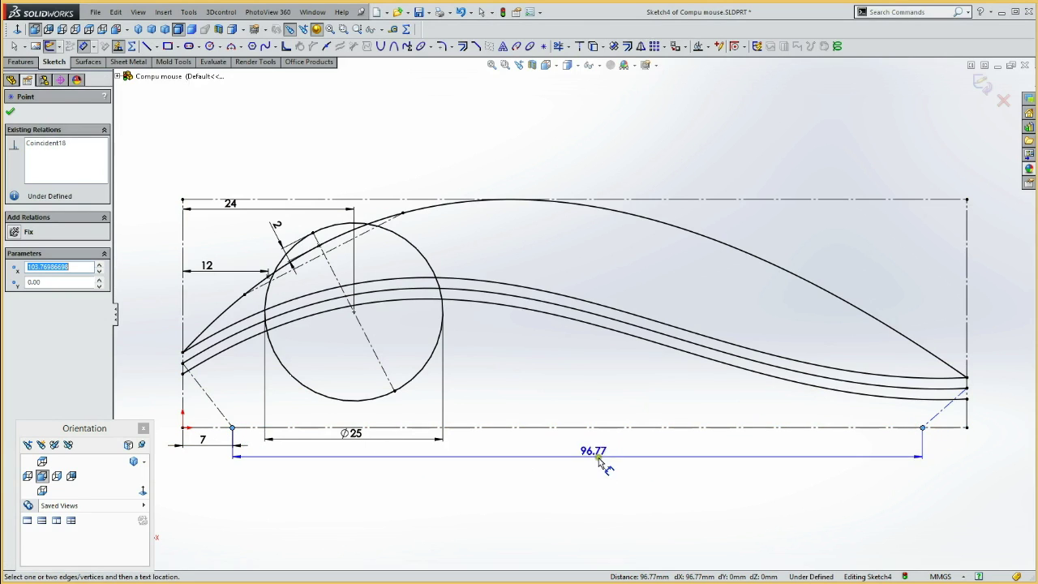
left_click(528, 459)
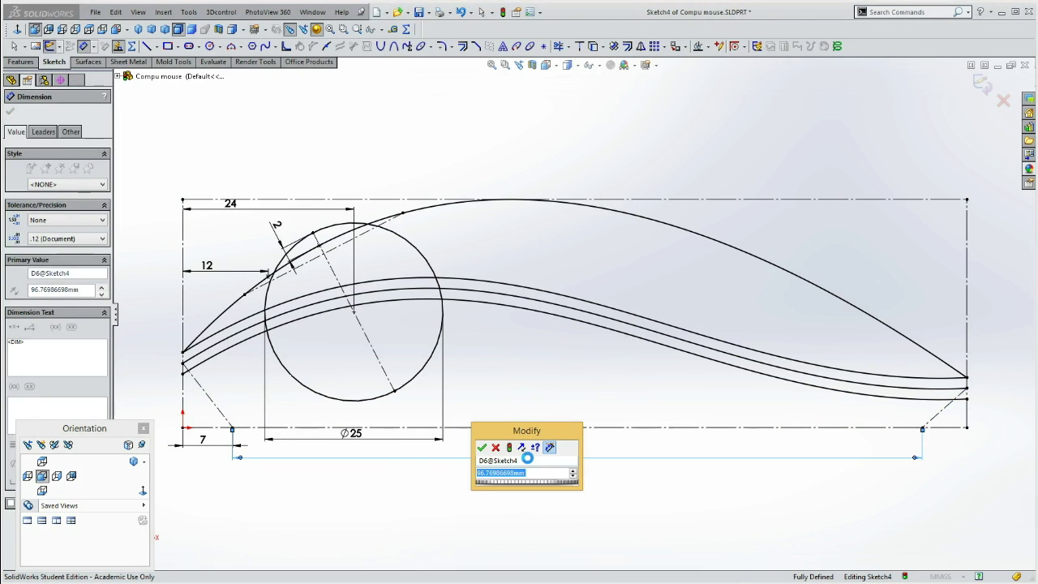
type("98")
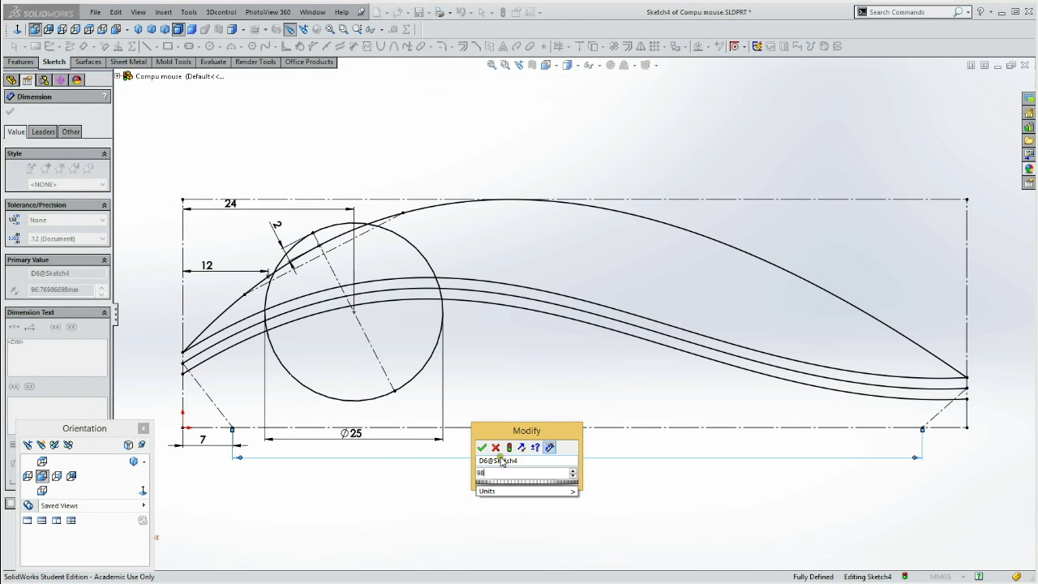
left_click(483, 448)
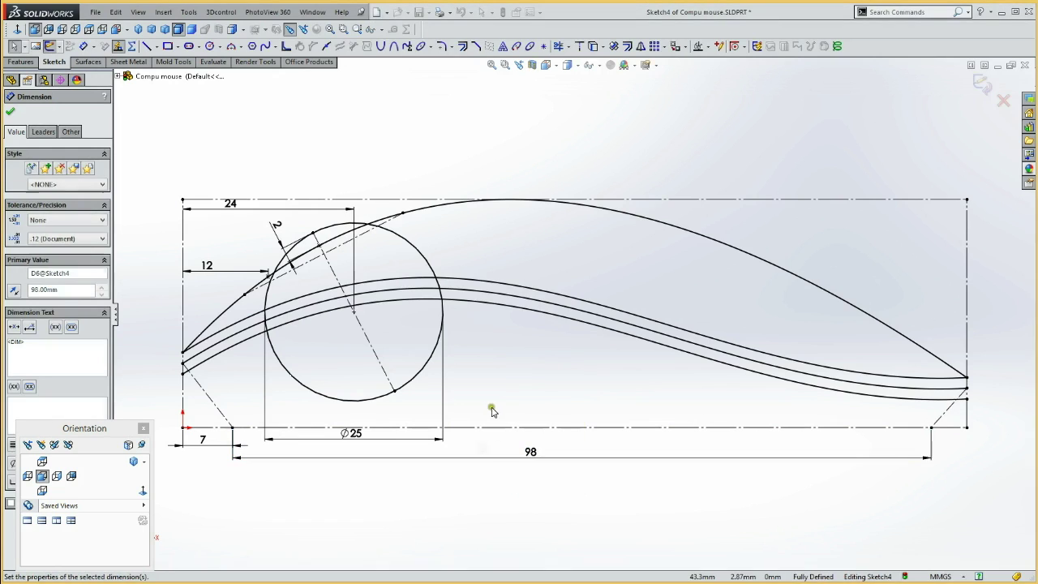
Move the 7 dimension lower and add a driven 1.50 spacing dimension at the left curve ends.
left_click_drag(207, 443, 203, 456)
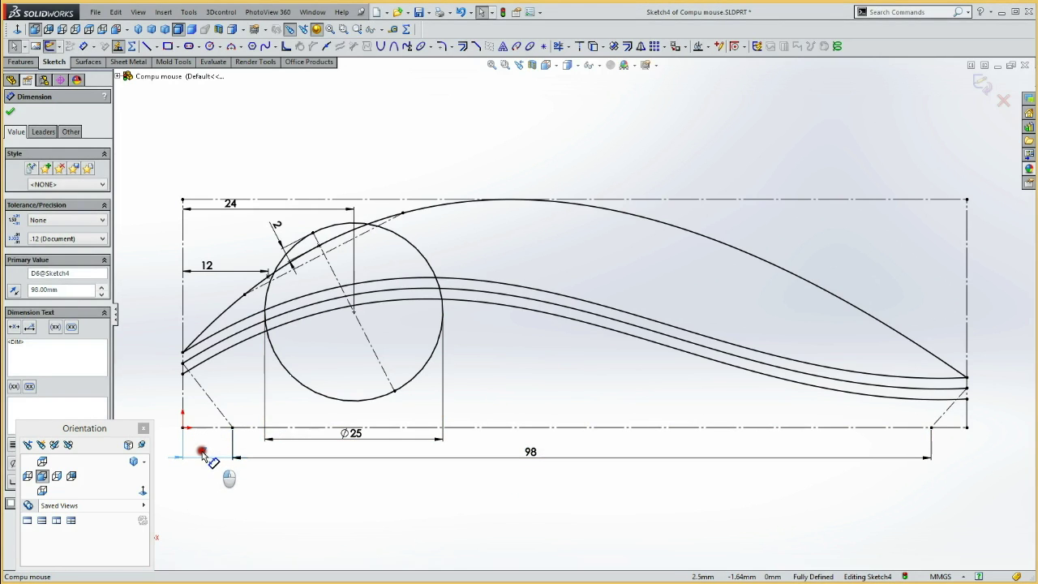
left_click(300, 492)
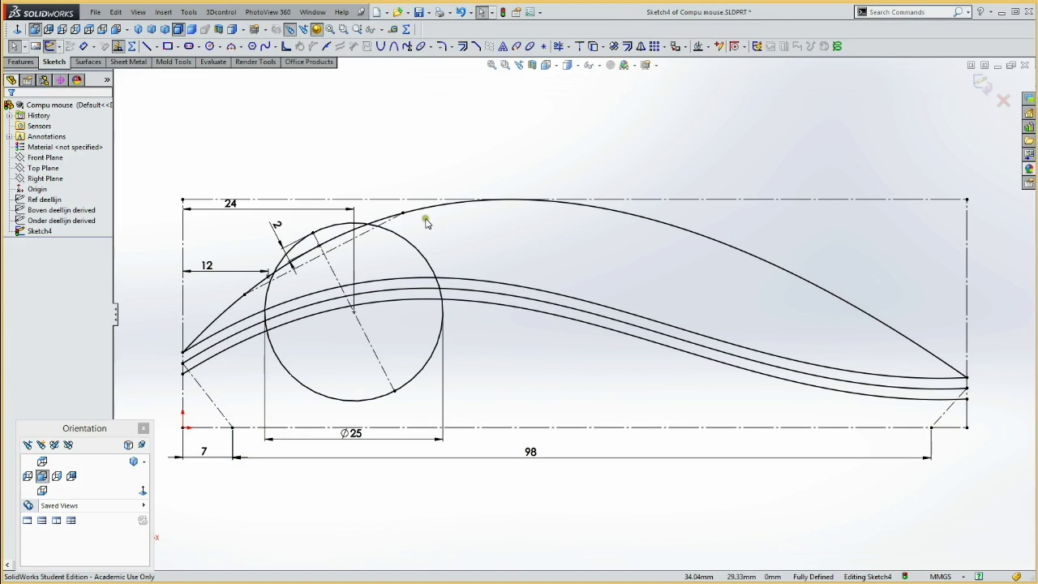
left_click(262, 152)
right_click_drag(233, 113, 211, 161)
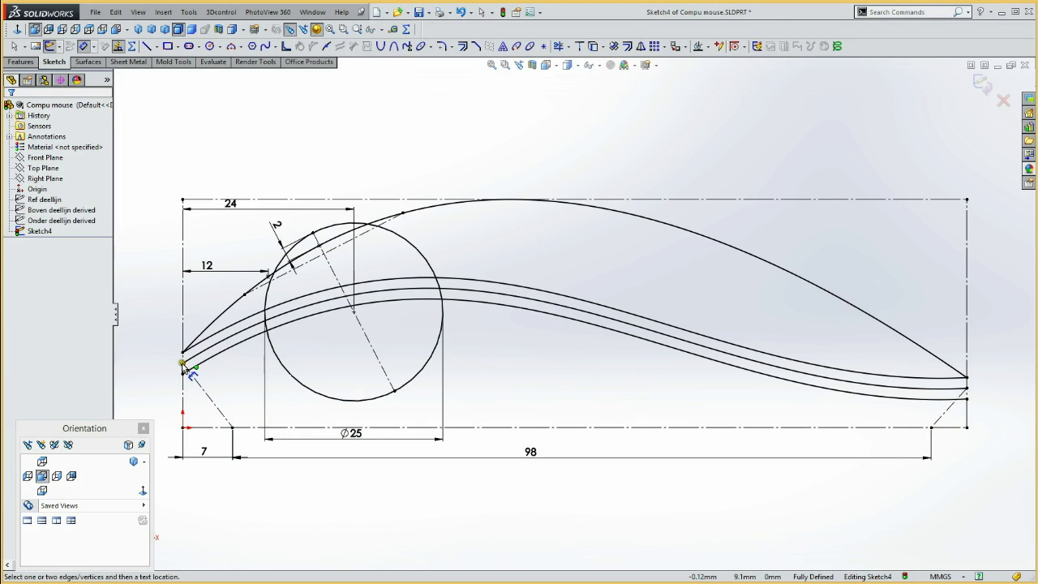
left_click(183, 364)
left_click(182, 351)
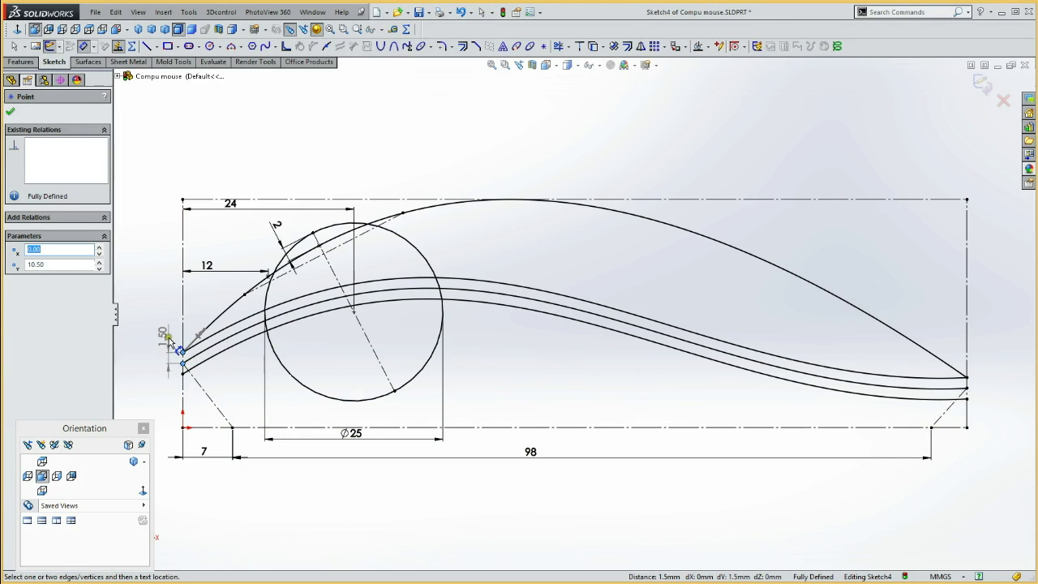
left_click(169, 341)
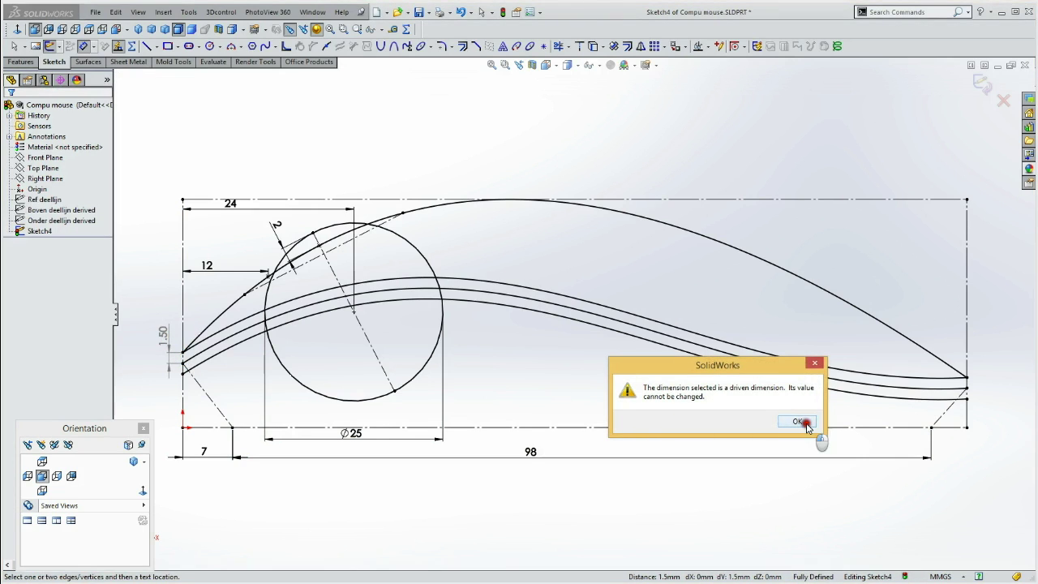
left_click(810, 425)
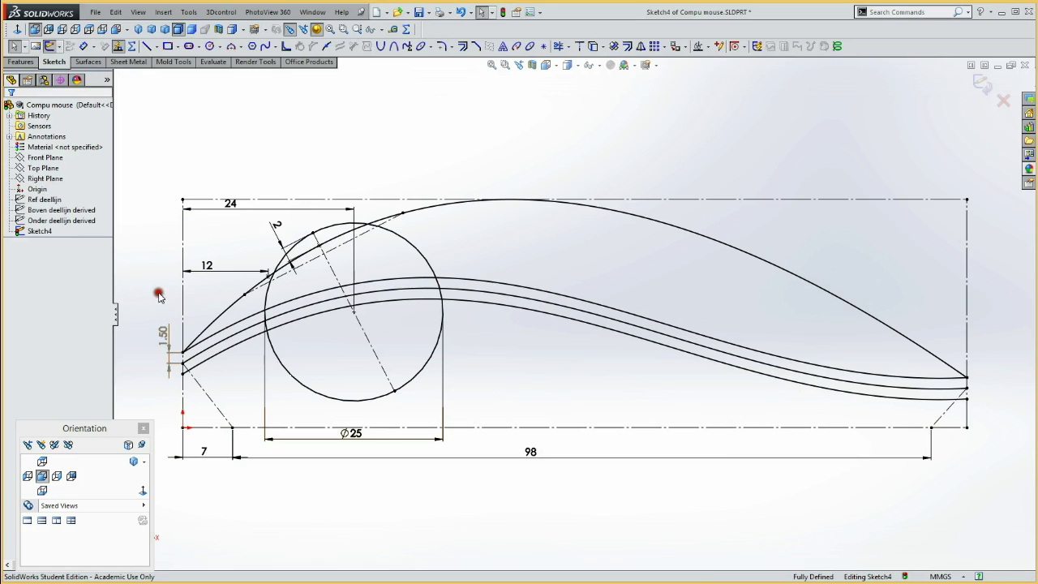
Add a driven 1.50 spacing dimension at the right curve ends.
key("d")
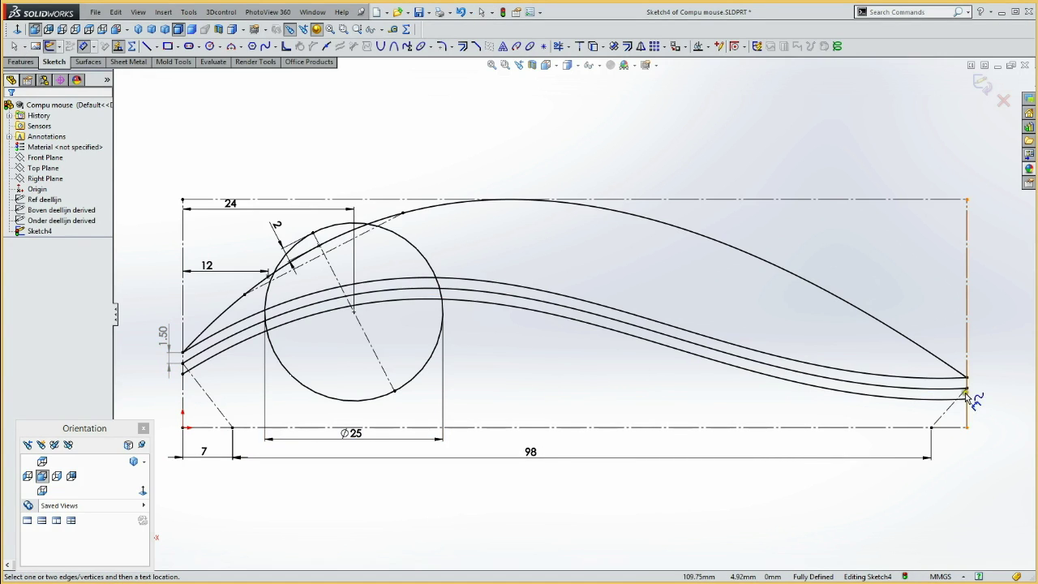
left_click(965, 396)
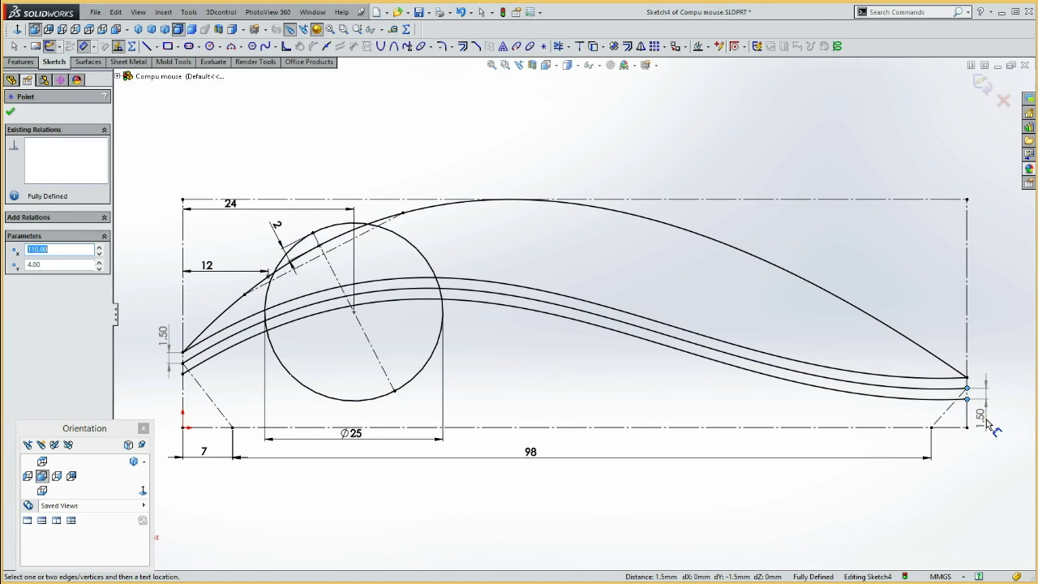
left_click(988, 424)
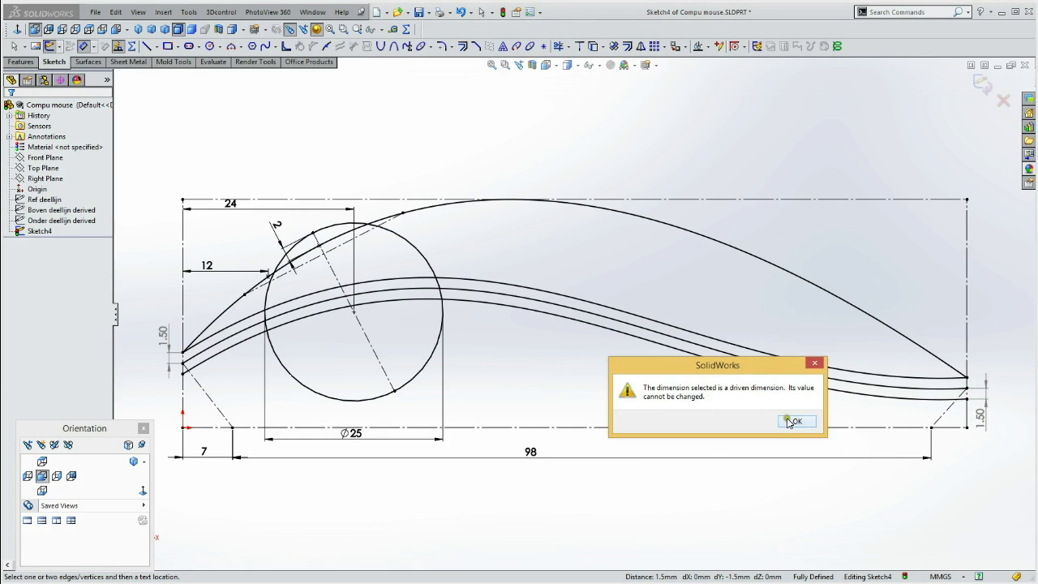
left_click(787, 422)
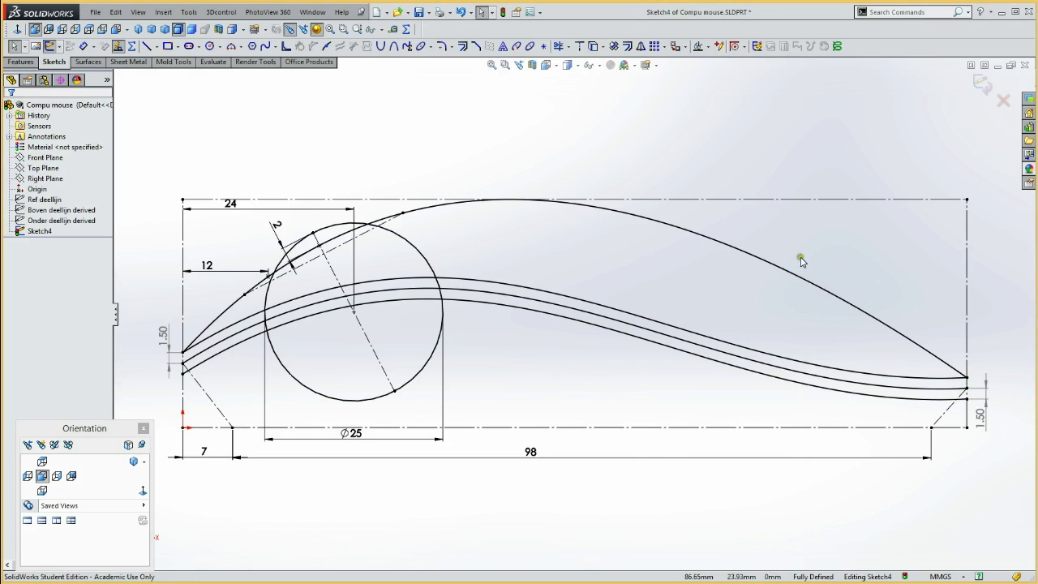
Move the 24, 12 and Ø25 dimensions clear of the curves, exit the sketch and select Sketch4.
left_click_drag(231, 204, 237, 179)
left_click(294, 139)
left_click_drag(215, 267, 224, 252)
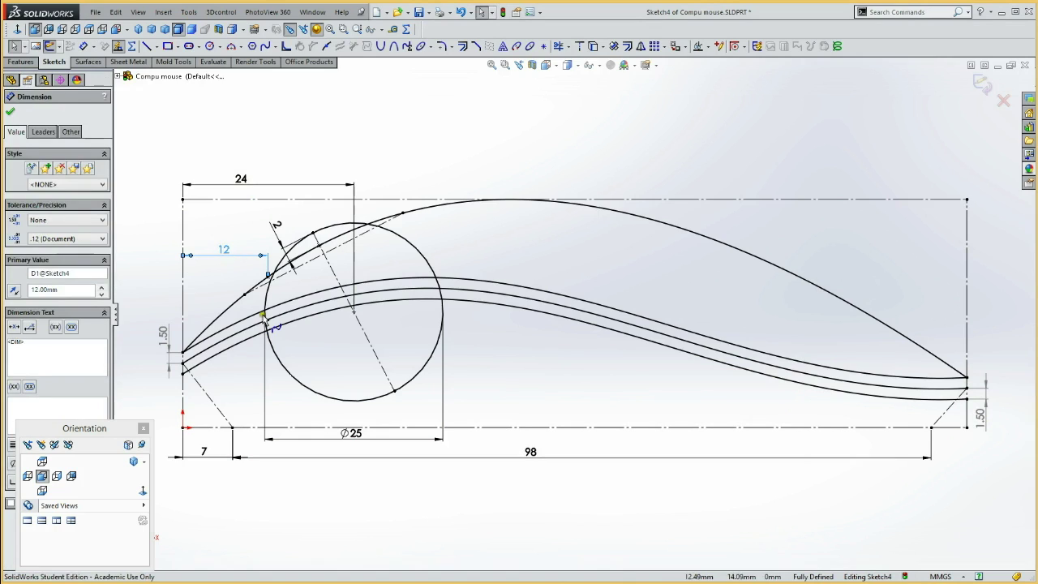
left_click_drag(359, 437, 358, 417)
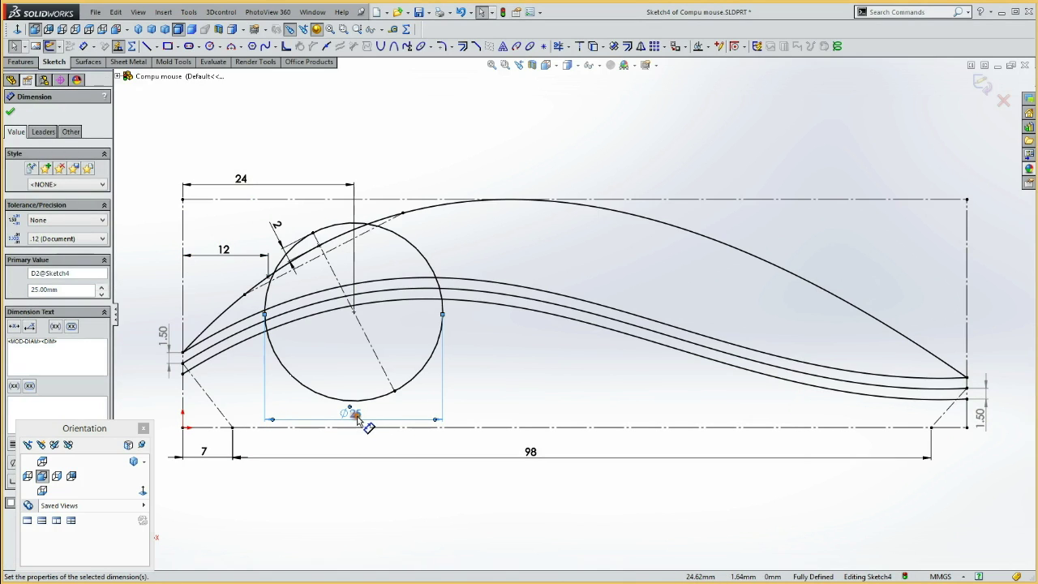
left_click(519, 374)
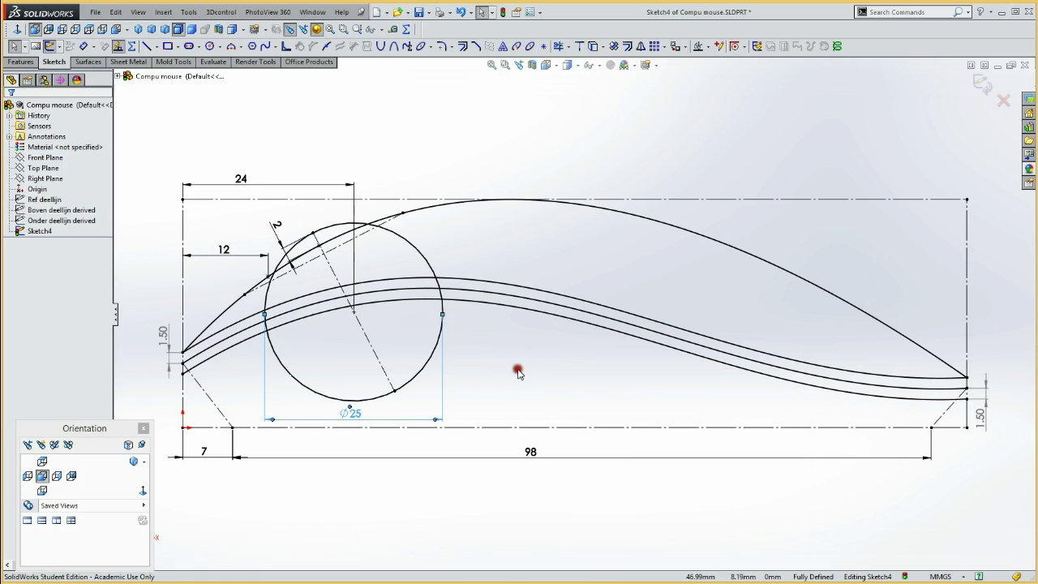
left_click(50, 47)
left_click(40, 232)
Rename Sketch4 to 'Ref front' and start Sketch5 on the Top Plane in Top view.
key("F2")
type("Ref front")
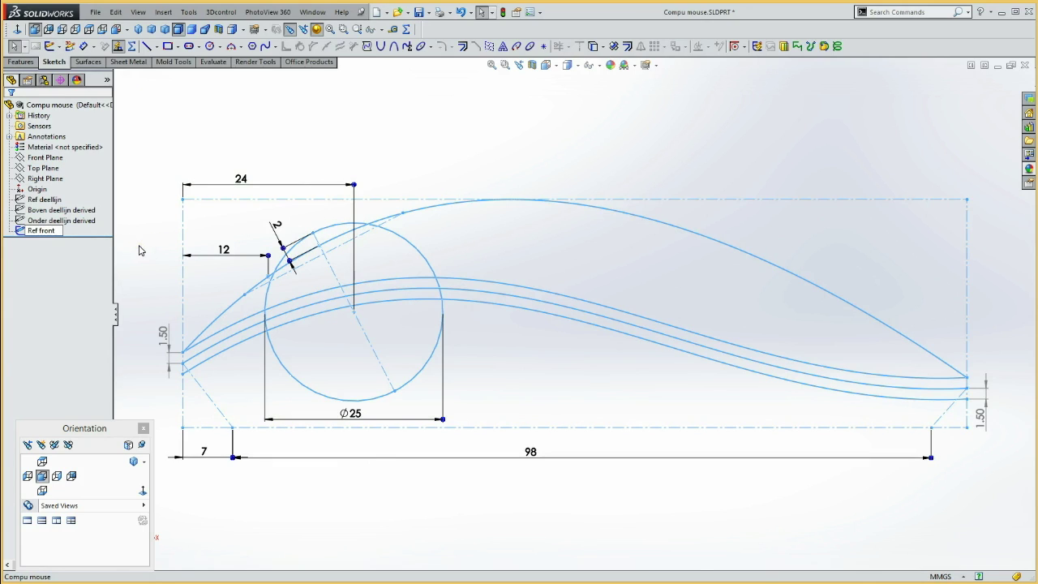
left_click(180, 139)
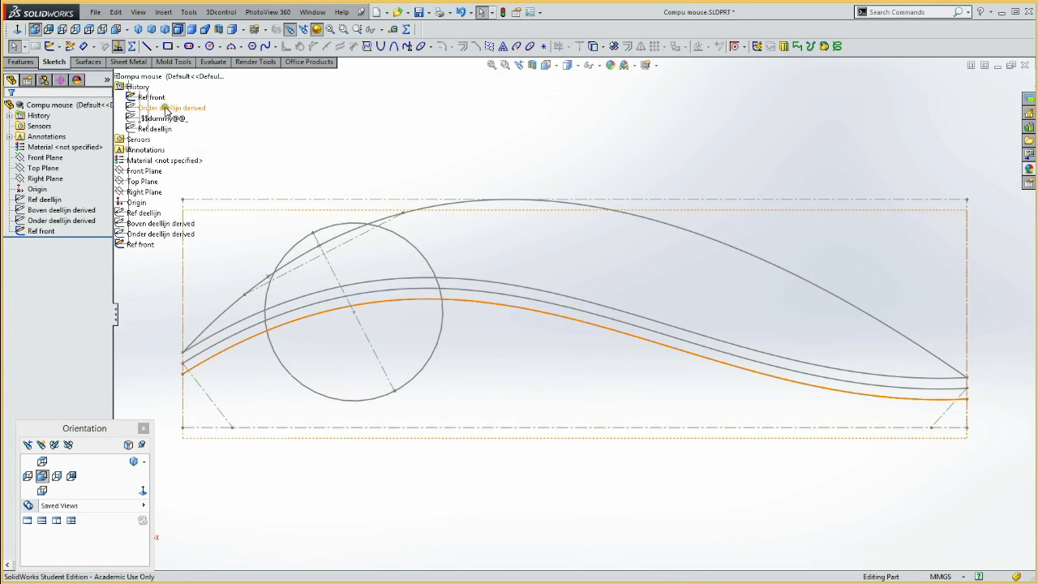
left_click(43, 168)
left_click(53, 156)
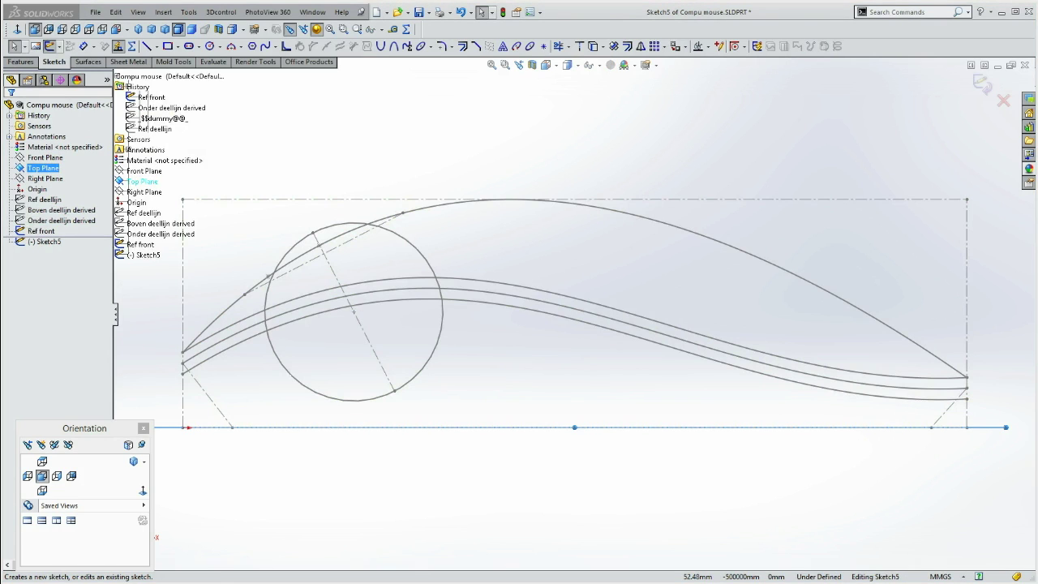
left_click(43, 461)
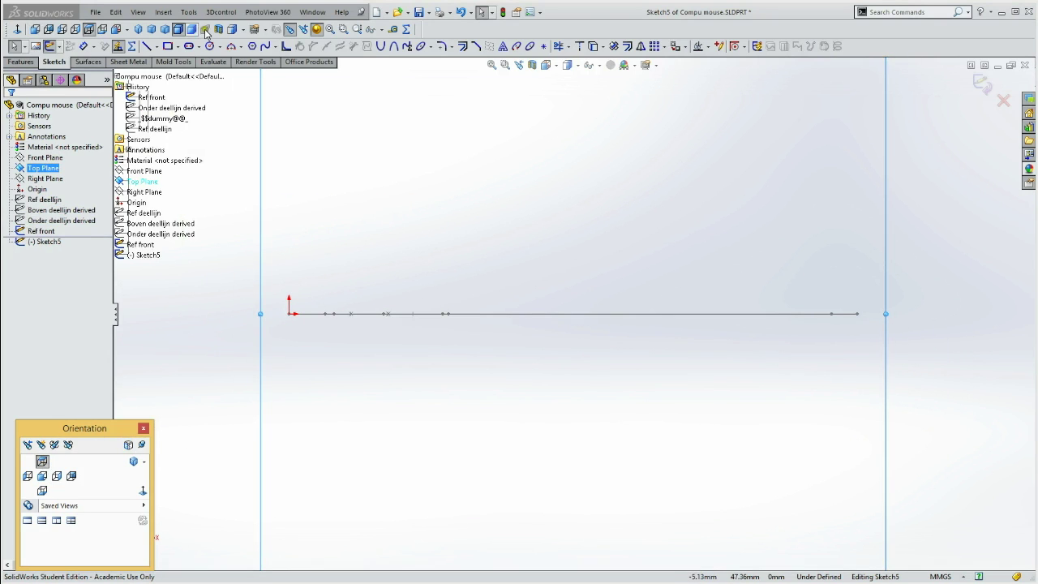
left_click(167, 47)
Draw a construction rectangle from the origin with its far corner coincident with the curve end.
left_click(289, 313)
left_click(788, 159)
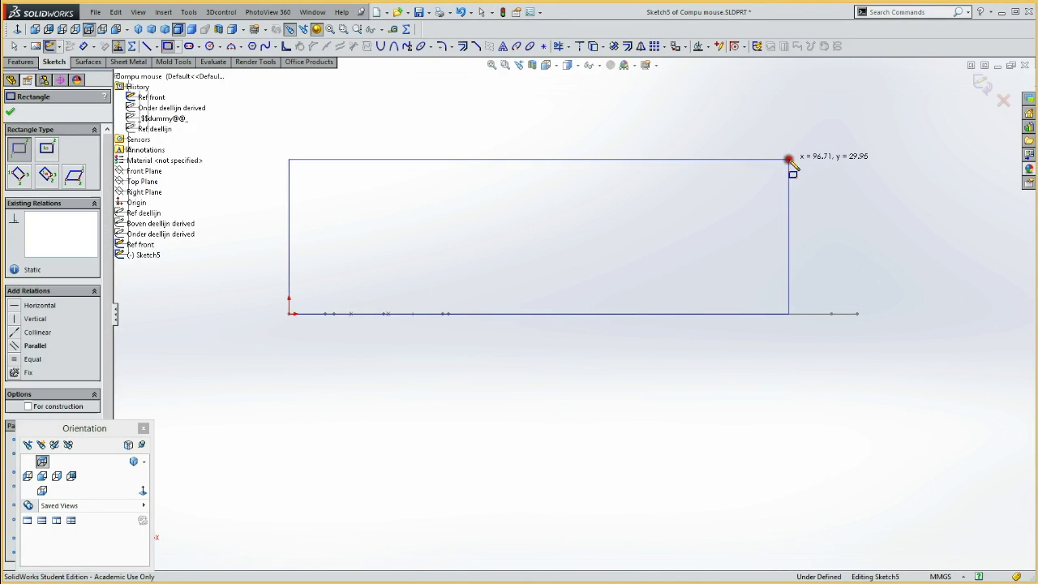
left_click(30, 407)
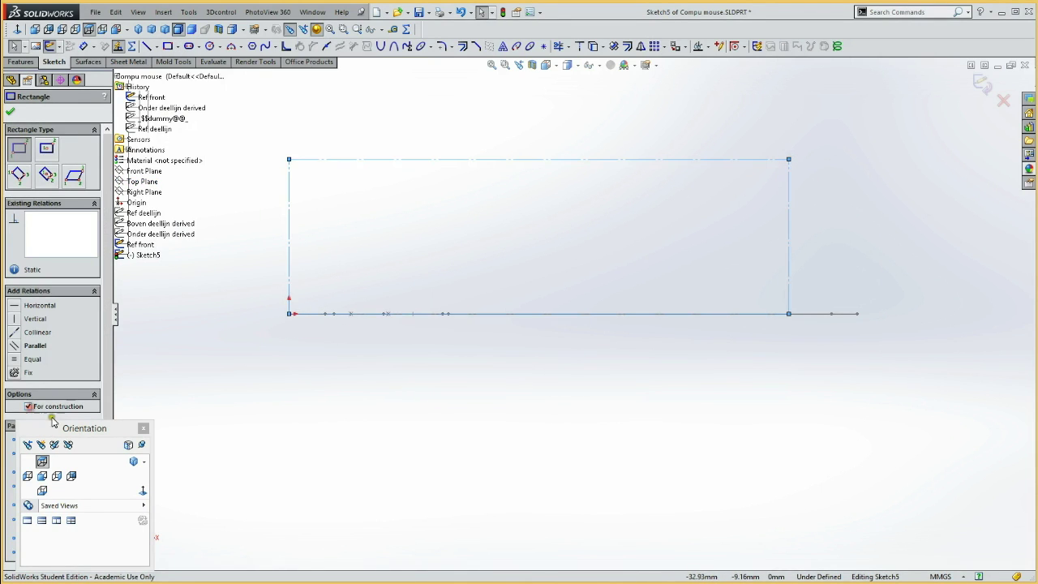
middle_click_drag(329, 452, 341, 385)
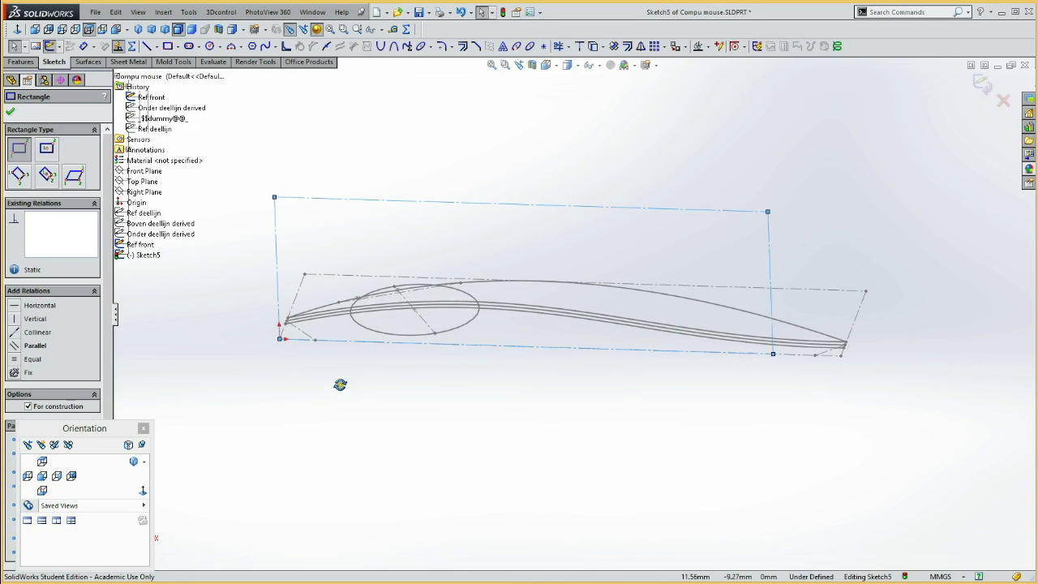
key("Escape")
key("Escape")
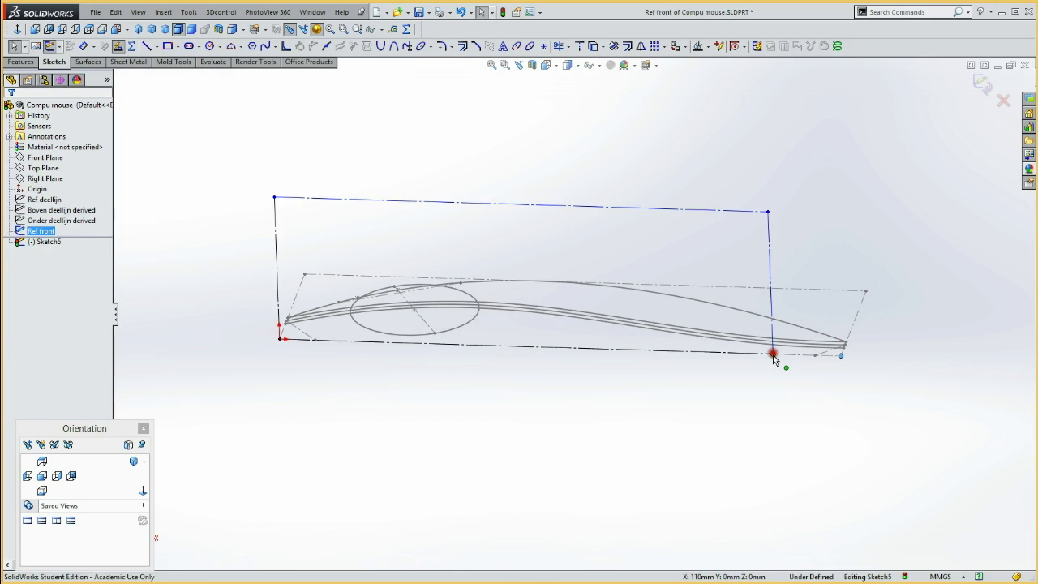
left_click(773, 355, "ctrl")
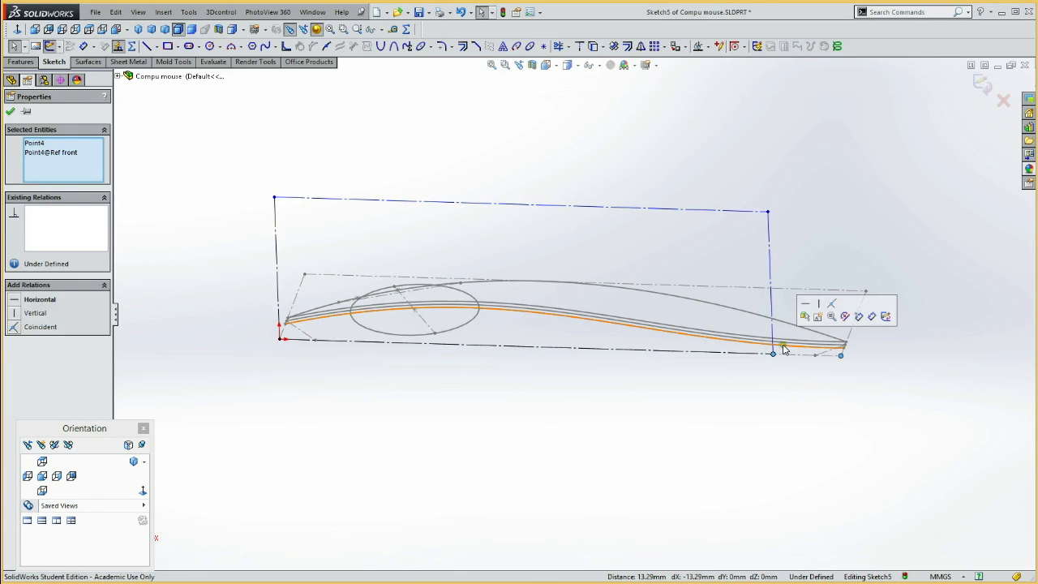
left_click(832, 306)
left_click(781, 255)
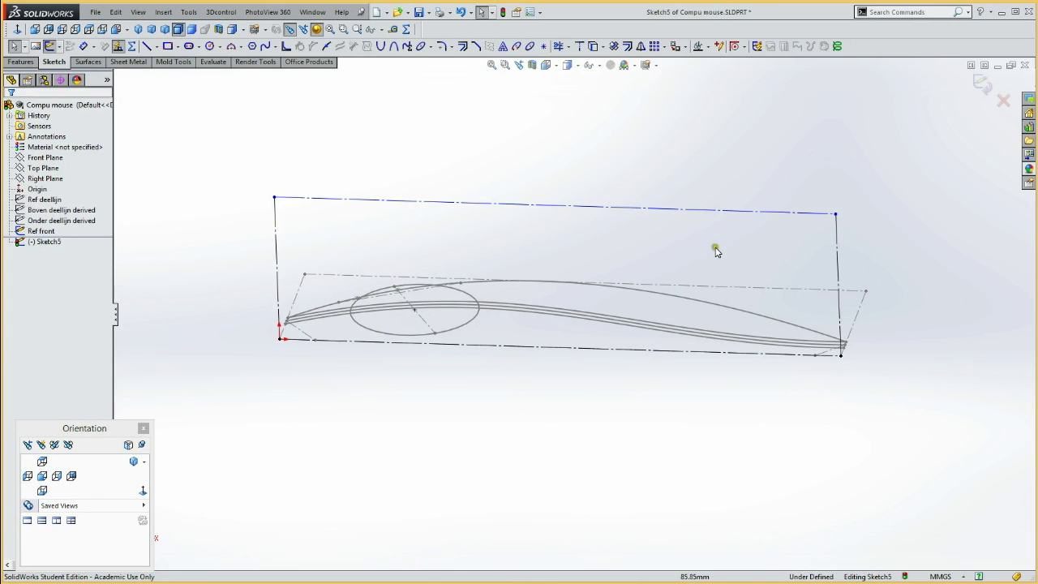
Dimension the rectangle's height to 70 mm.
key("d")
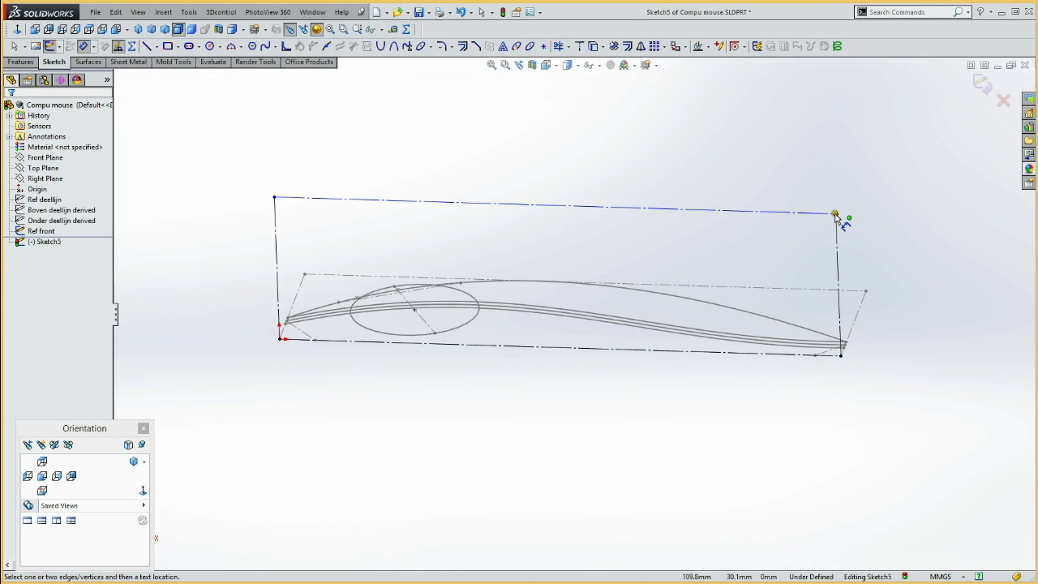
left_click(836, 216)
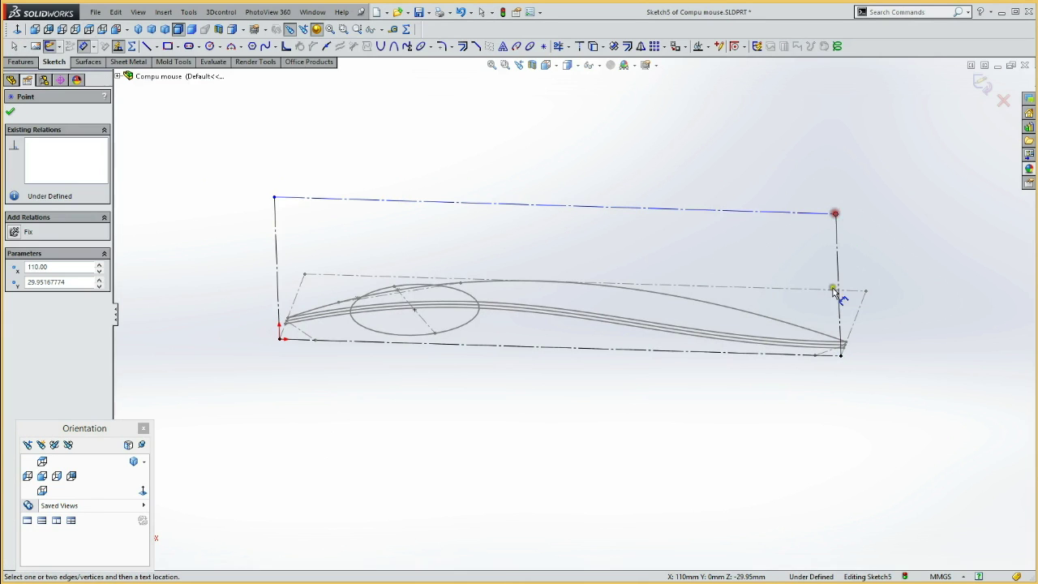
left_click(794, 353)
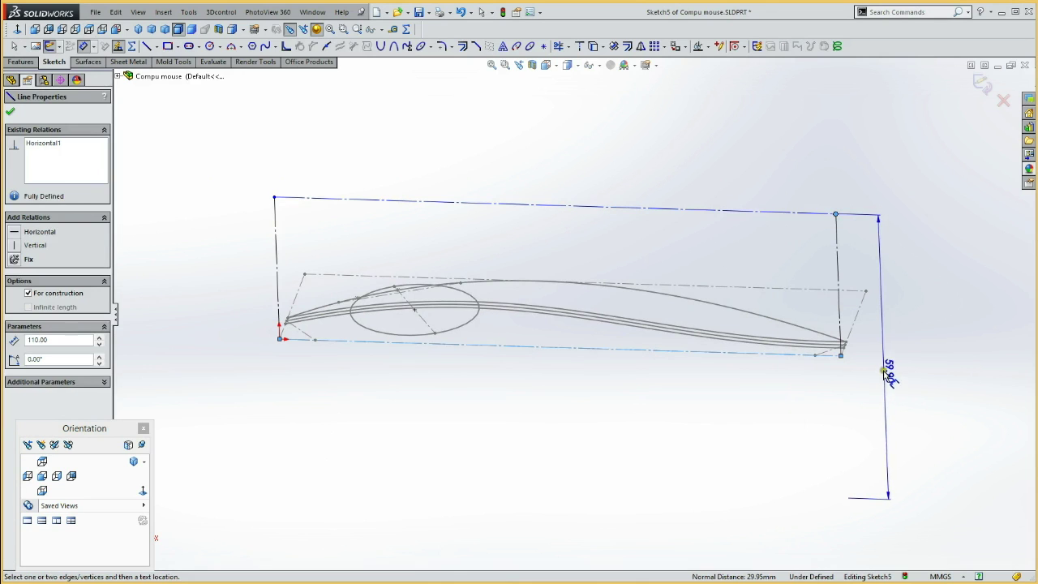
left_click(882, 372)
type("70")
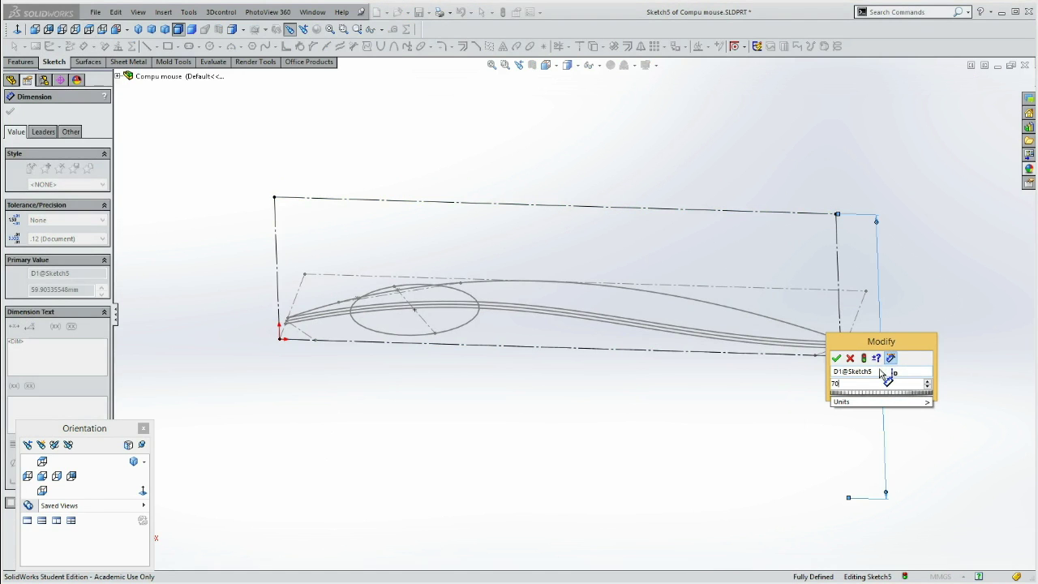
left_click(837, 359)
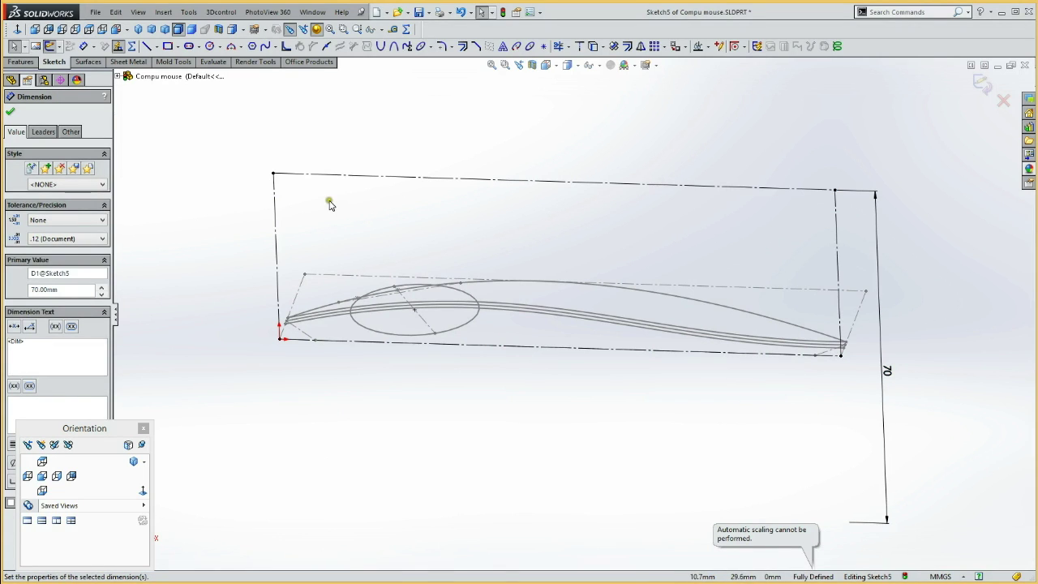
Draw a horizontal centerline across the rectangle from its left edge to its right edge.
key("Return")
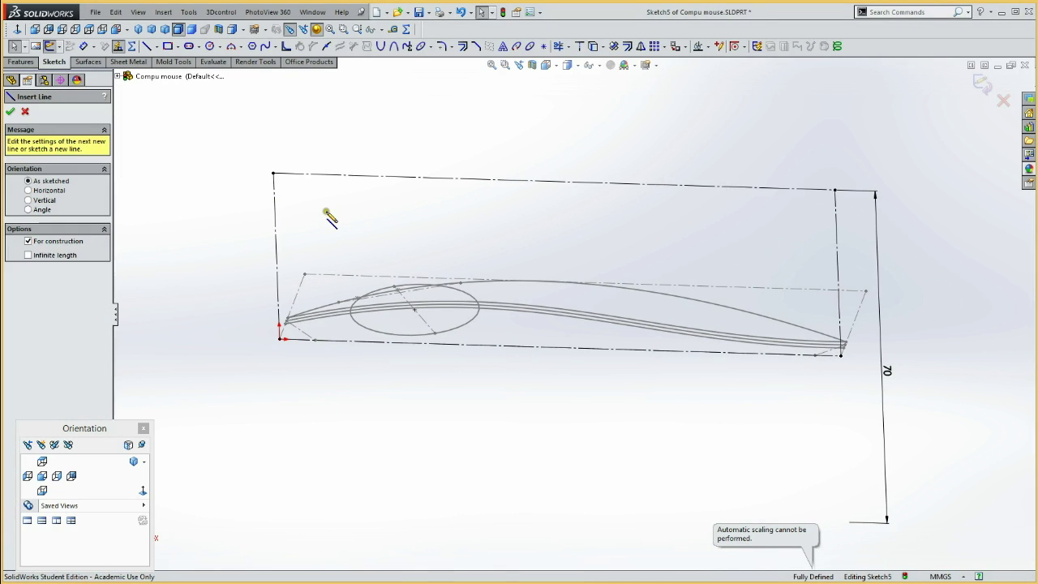
left_click(275, 216)
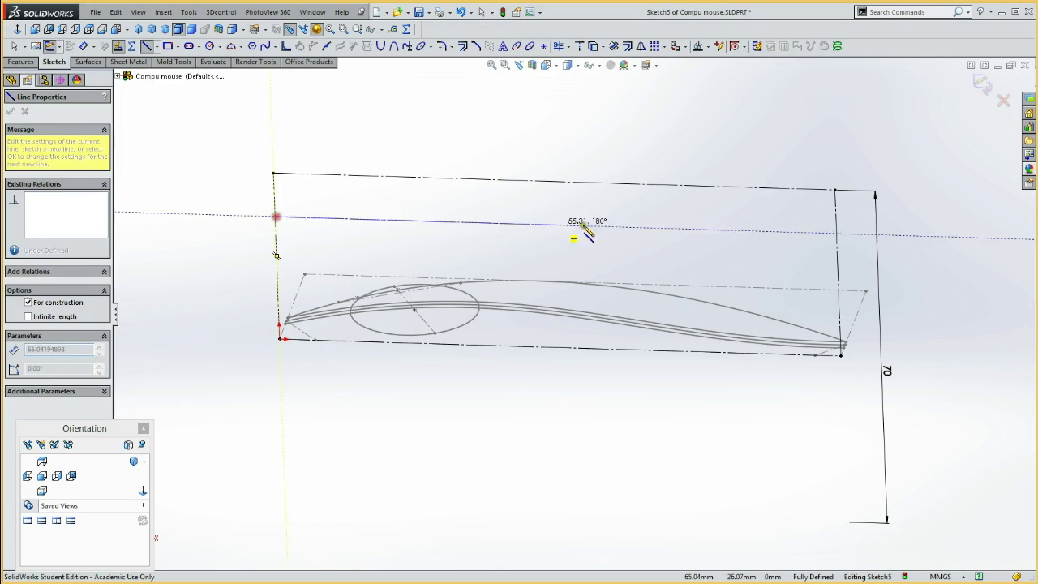
left_click(838, 234)
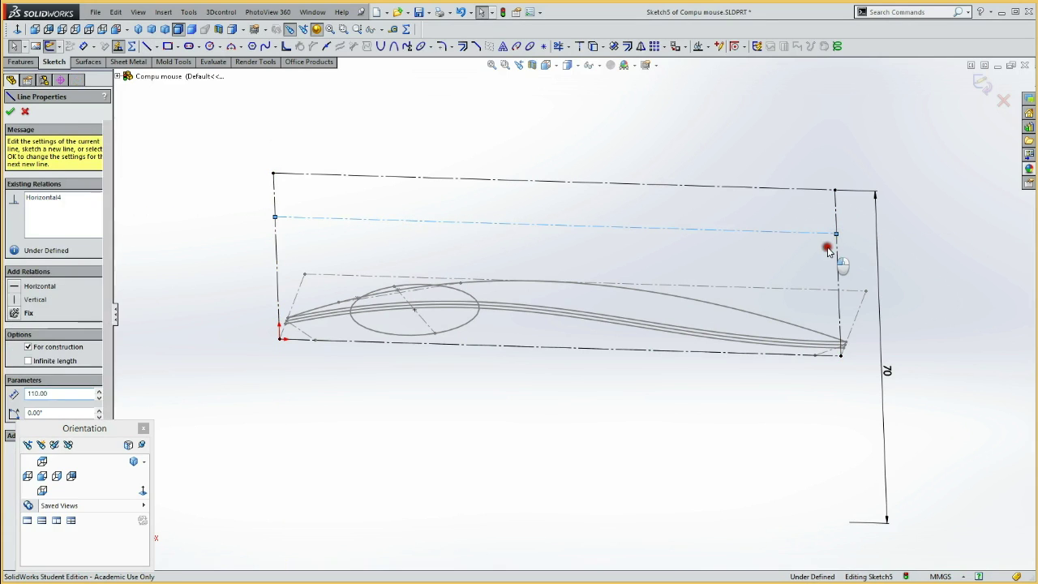
key("Escape")
Dimension the horizontal centerline 57 mm above the rectangle's bottom edge.
key("d")
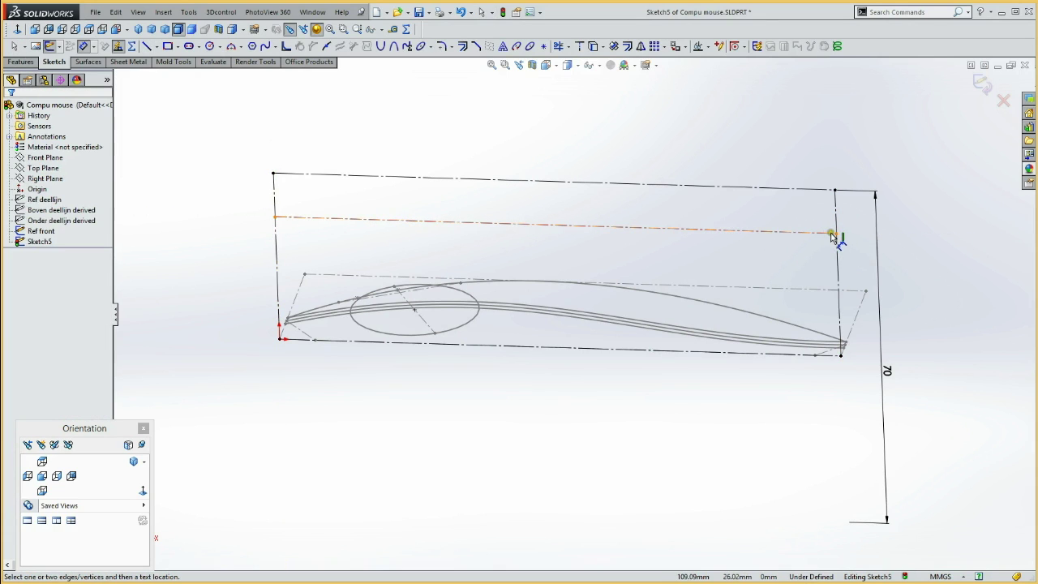
left_click(838, 233)
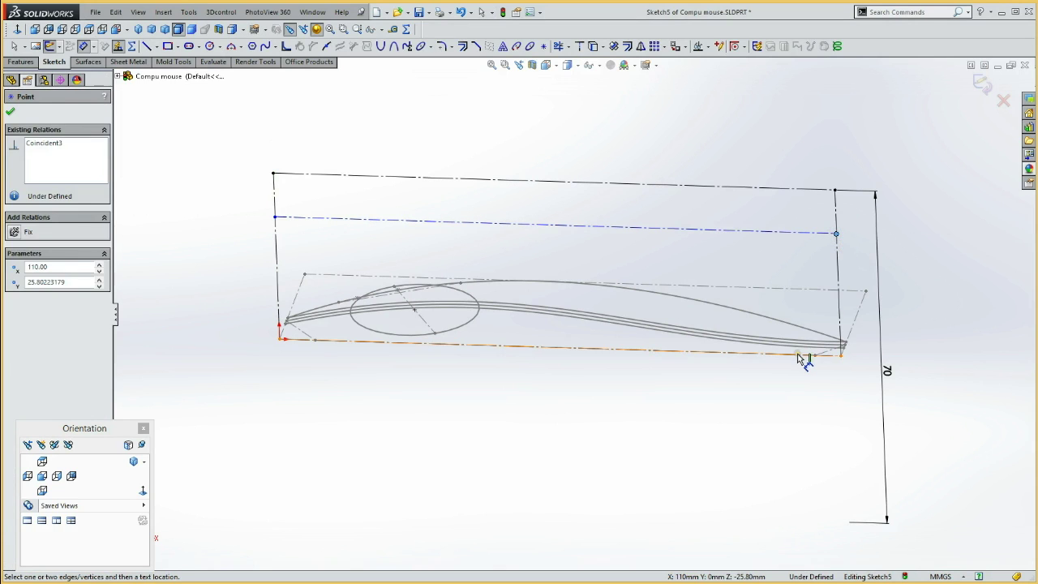
left_click(799, 354)
left_click(866, 378)
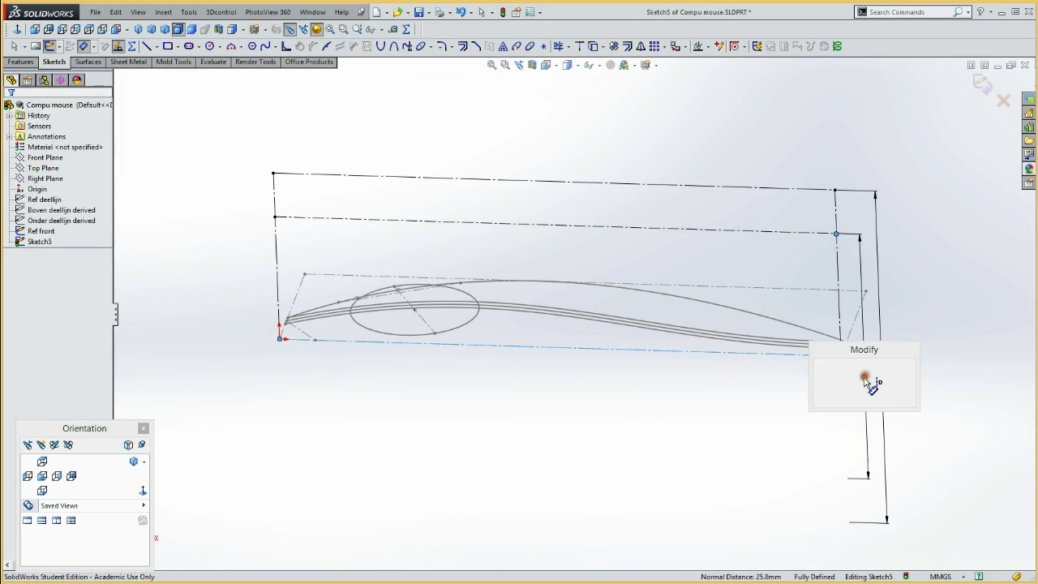
type("57")
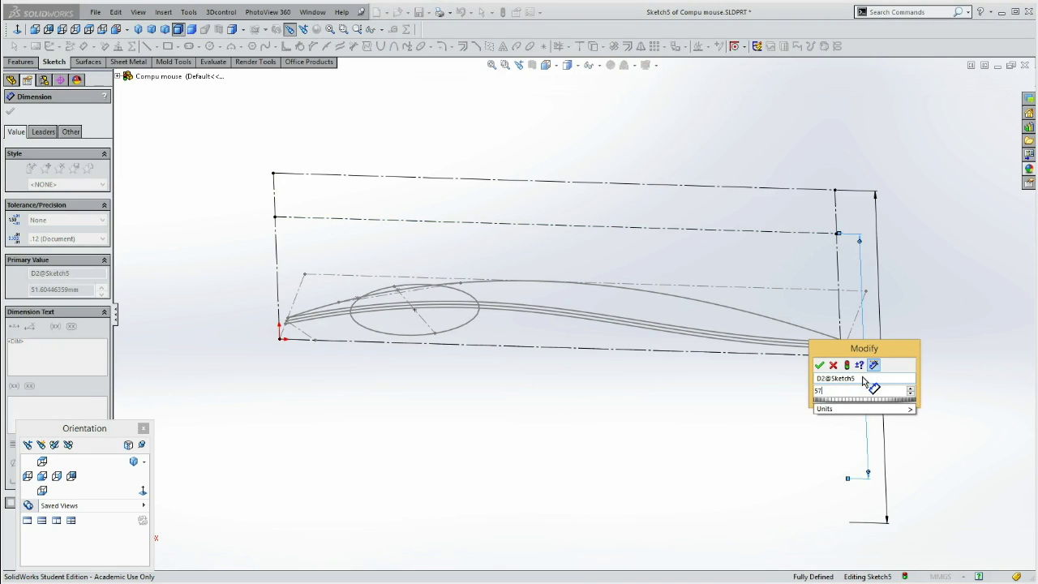
left_click(821, 365)
left_click(576, 500)
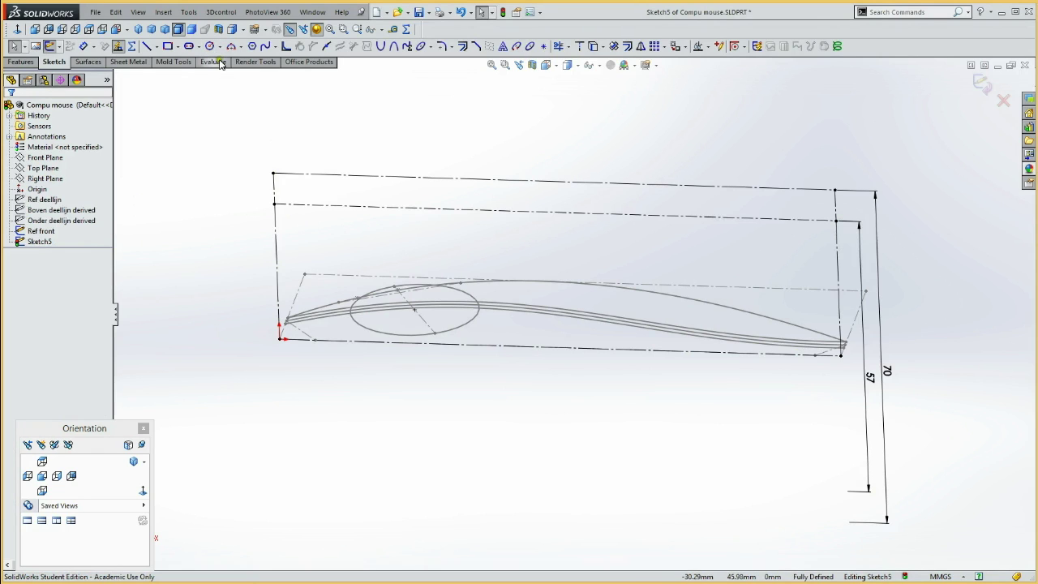
left_click(268, 47)
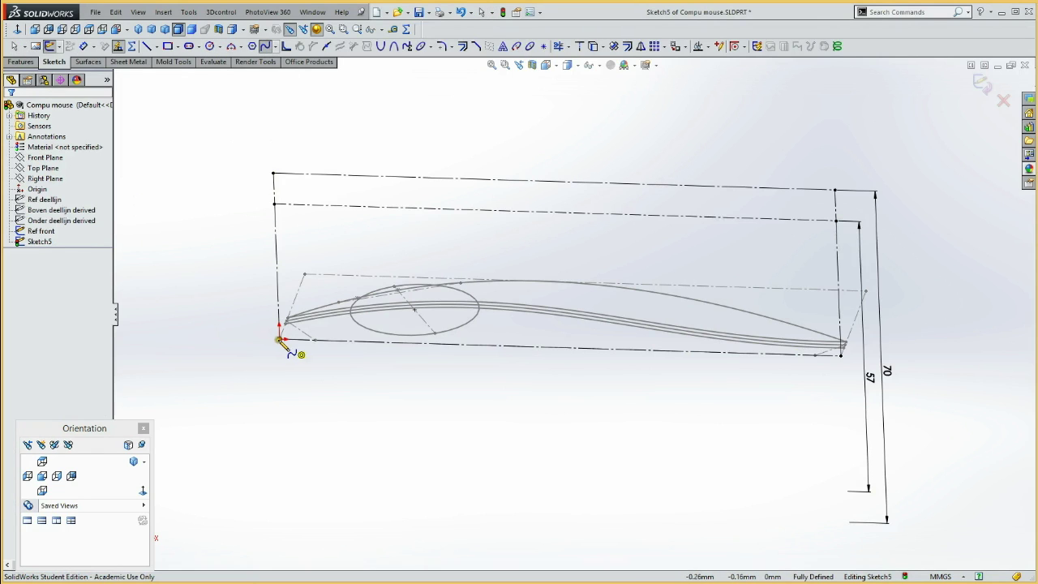
Draw a closed spline through the lower-left corner, a top point, the lower-right corner and a bottom point.
left_click(280, 339)
left_click(365, 224)
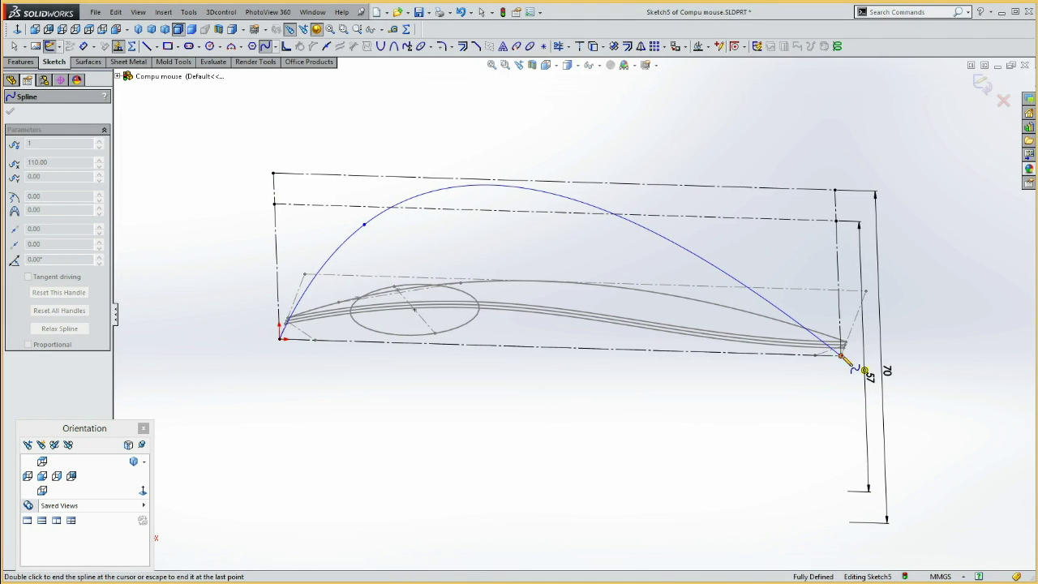
left_click(841, 355)
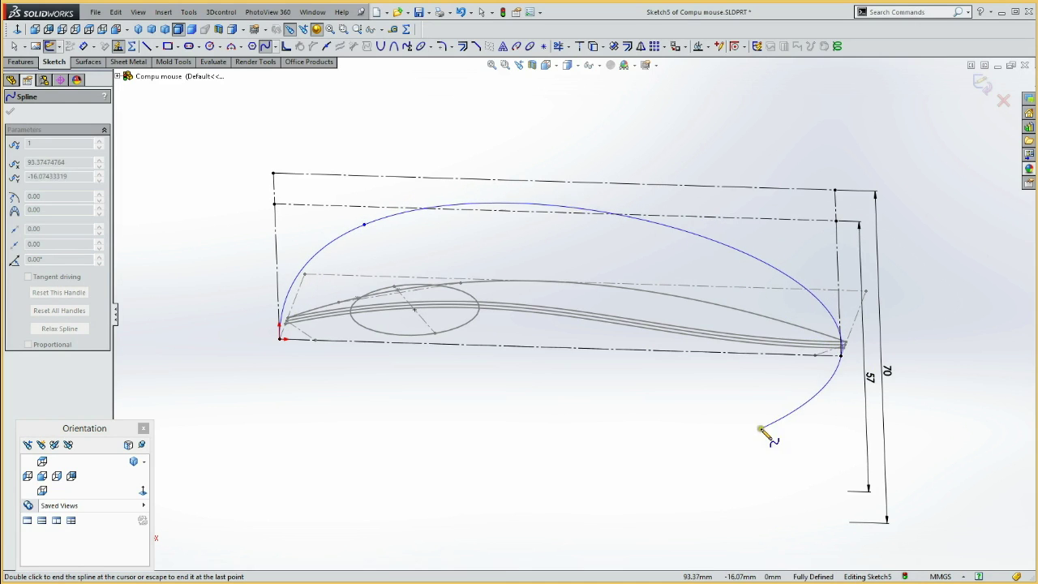
left_click(502, 452)
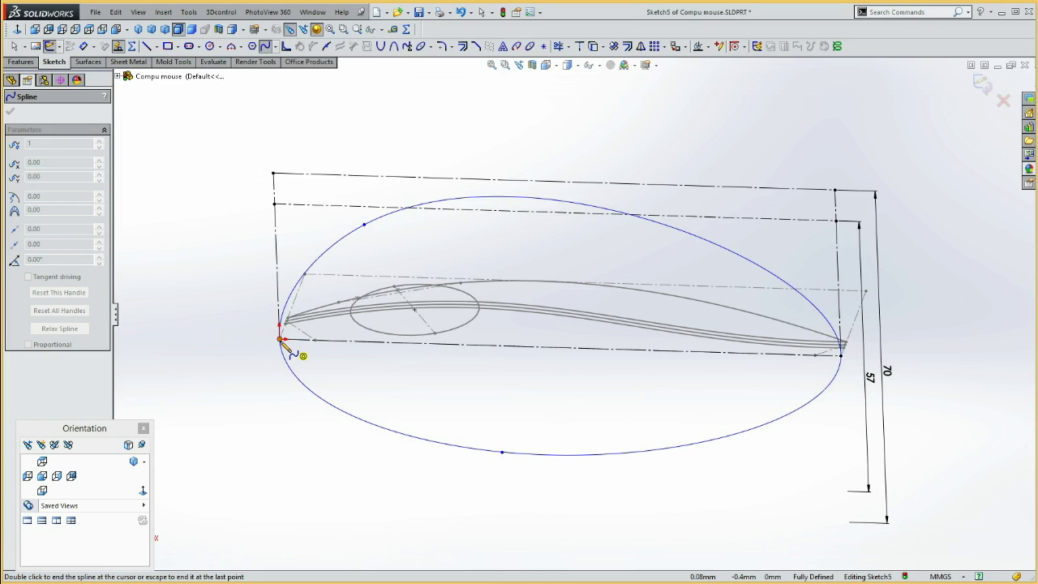
left_click(281, 339)
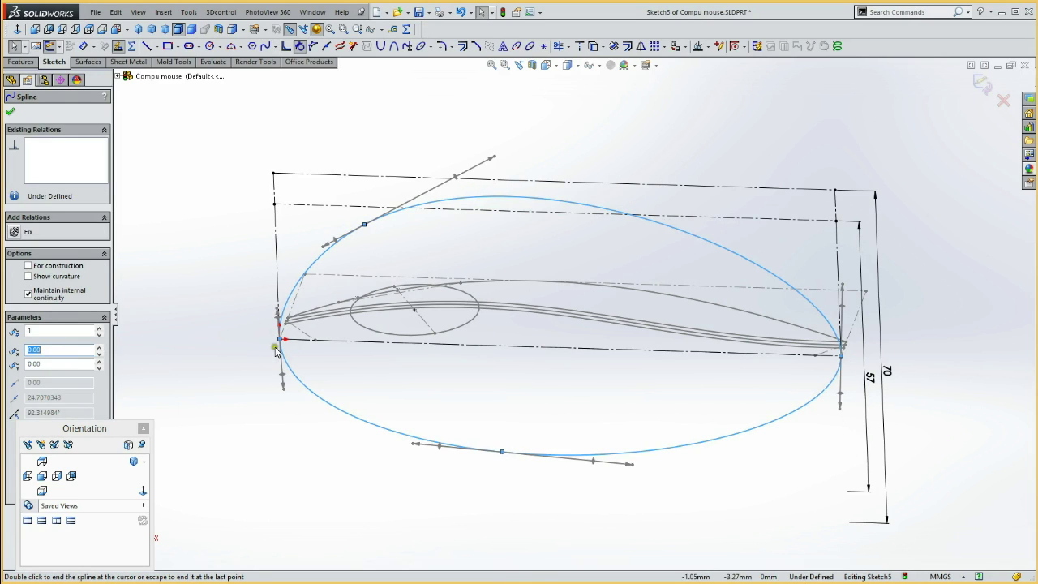
Select the 57 mm construction line, the spline's top and bottom points, and the bottom construction line.
left_click(390, 261)
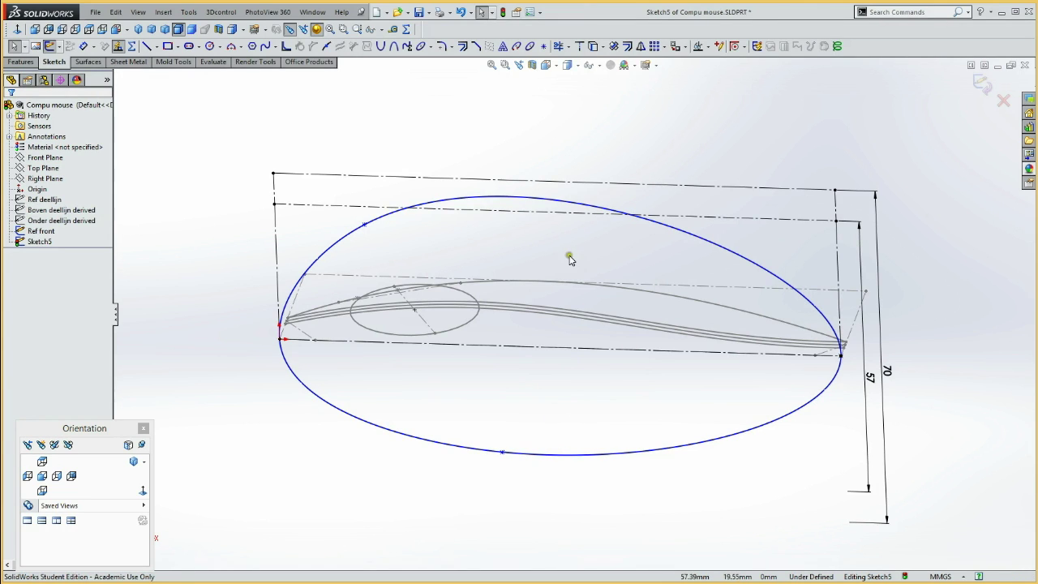
left_click(593, 184)
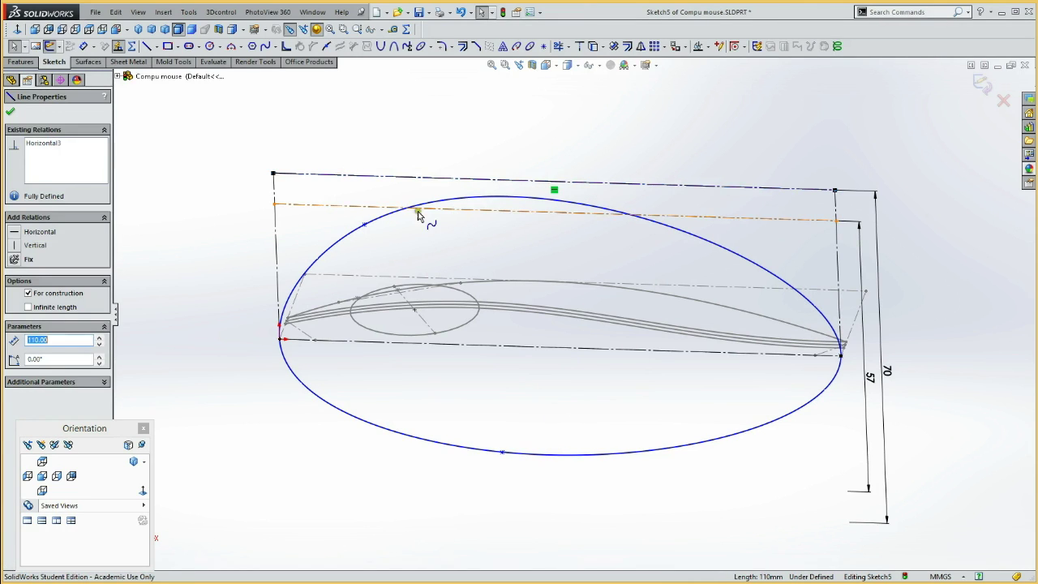
left_click(364, 224)
left_click(502, 453, "ctrl")
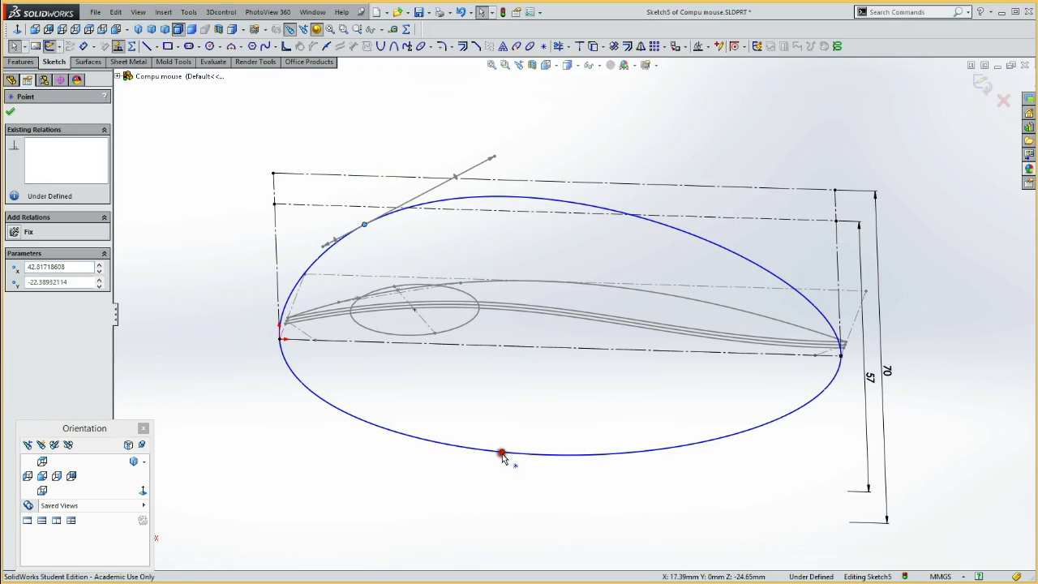
left_click(509, 348, "ctrl")
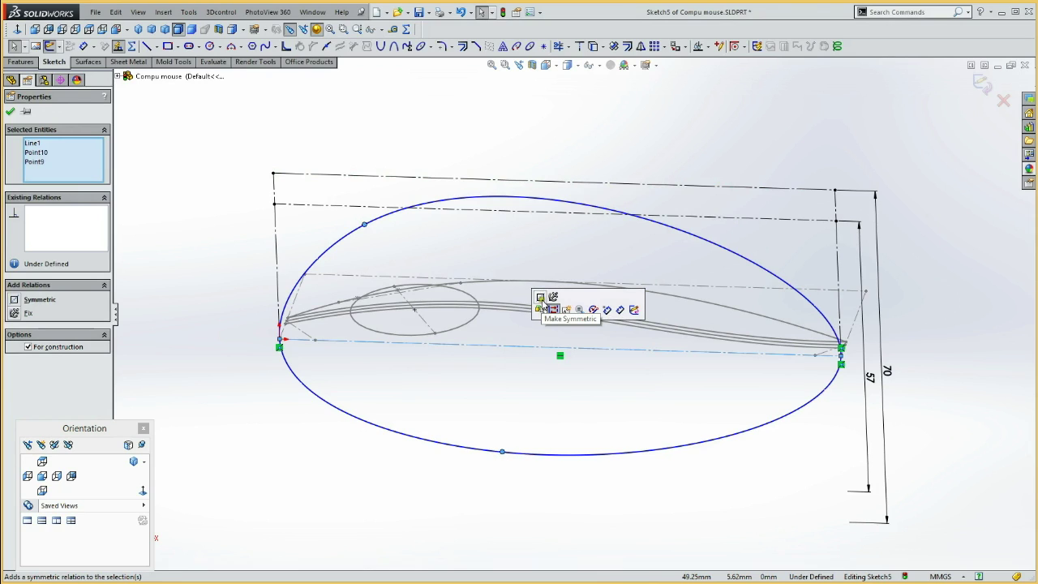
Make the outer spline symmetric about the centre line and tangent to the top construction line.
left_click(541, 299)
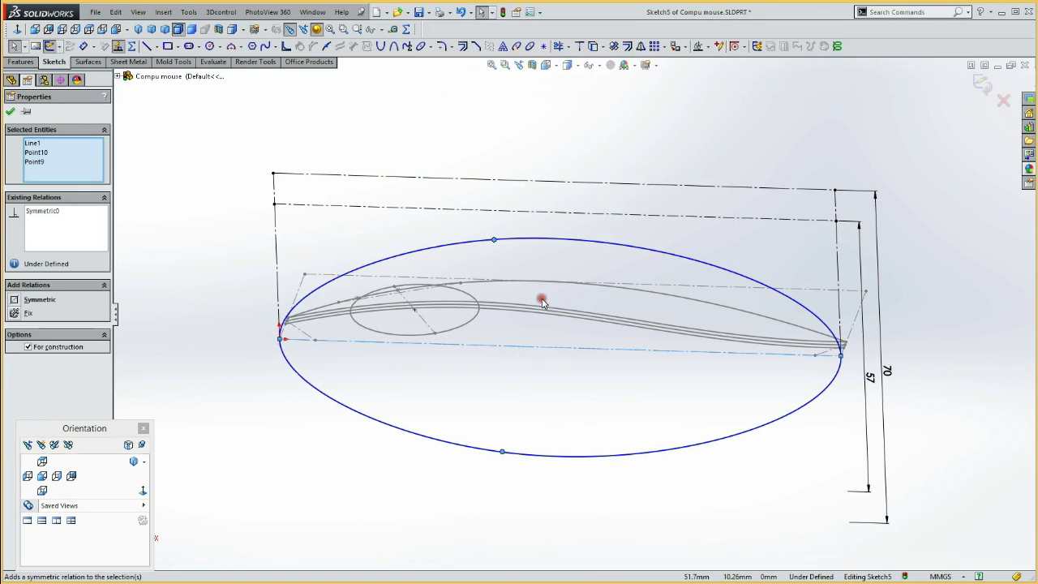
left_click(532, 330)
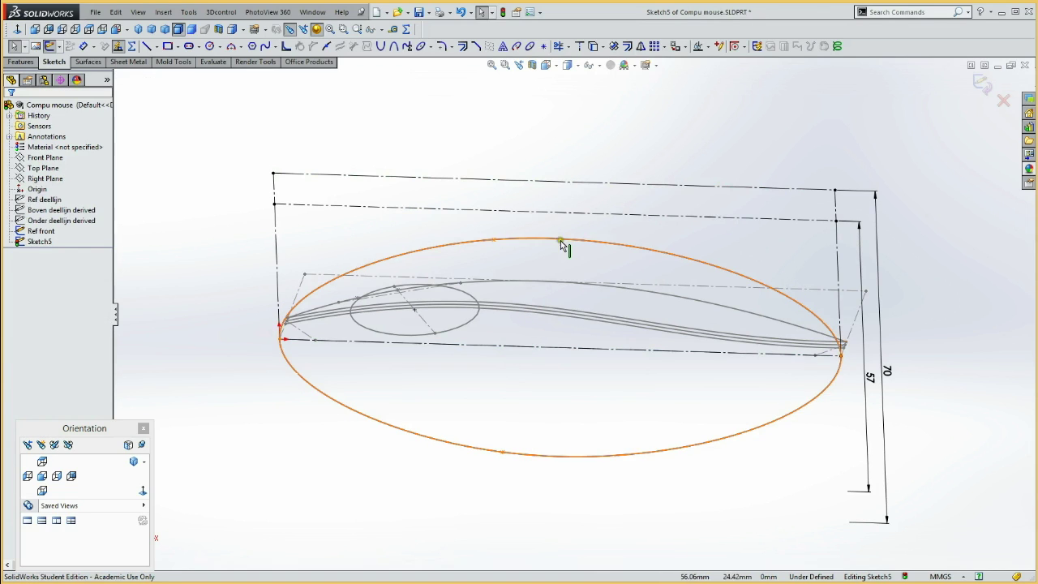
left_click(594, 183)
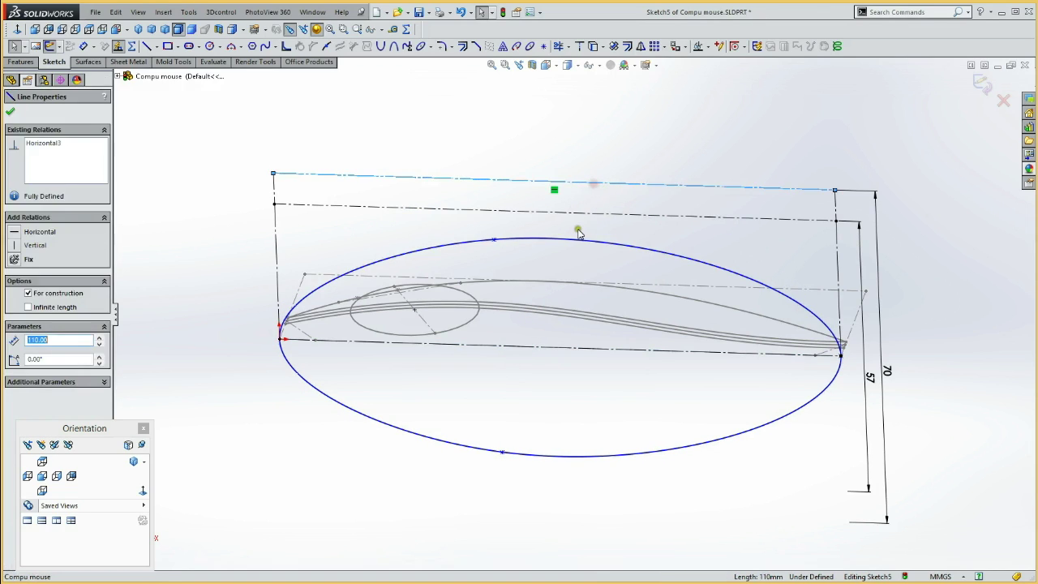
left_click(582, 244, "ctrl")
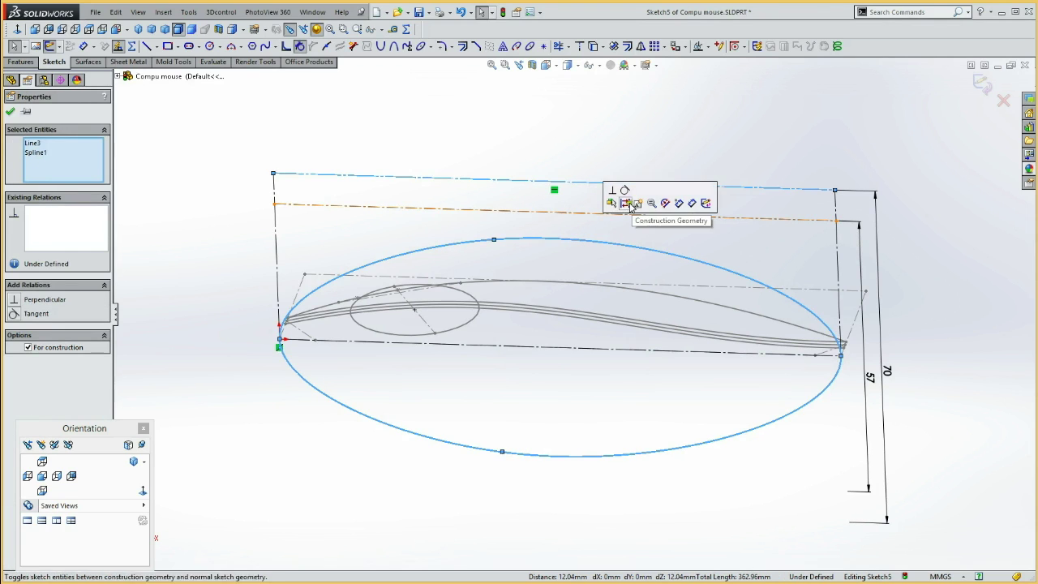
left_click(621, 198)
left_click(558, 134)
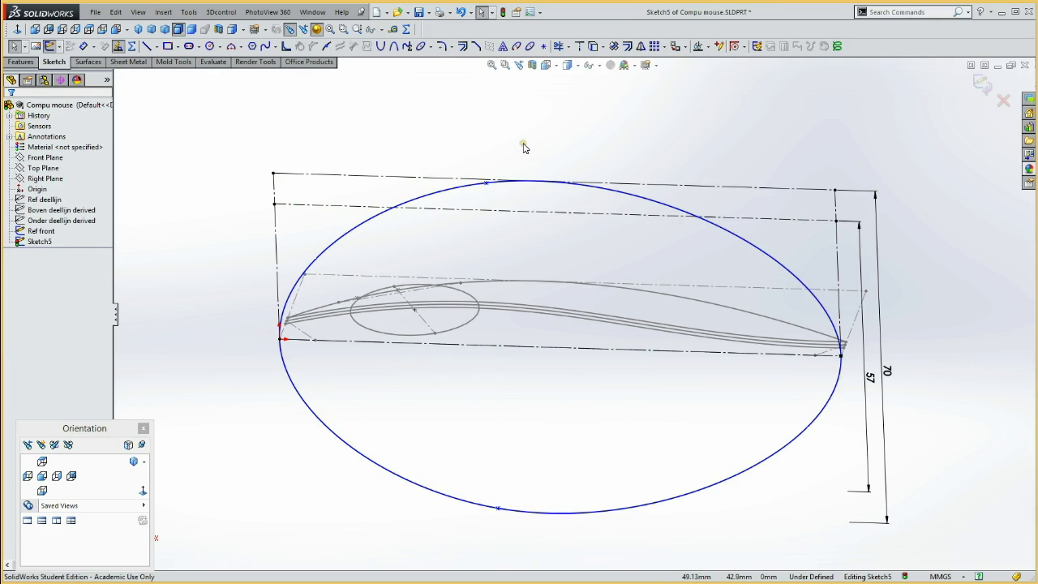
Draw a vertical construction line between the top and lower lines, 30 from the left edge.
key("l")
left_click(410, 178)
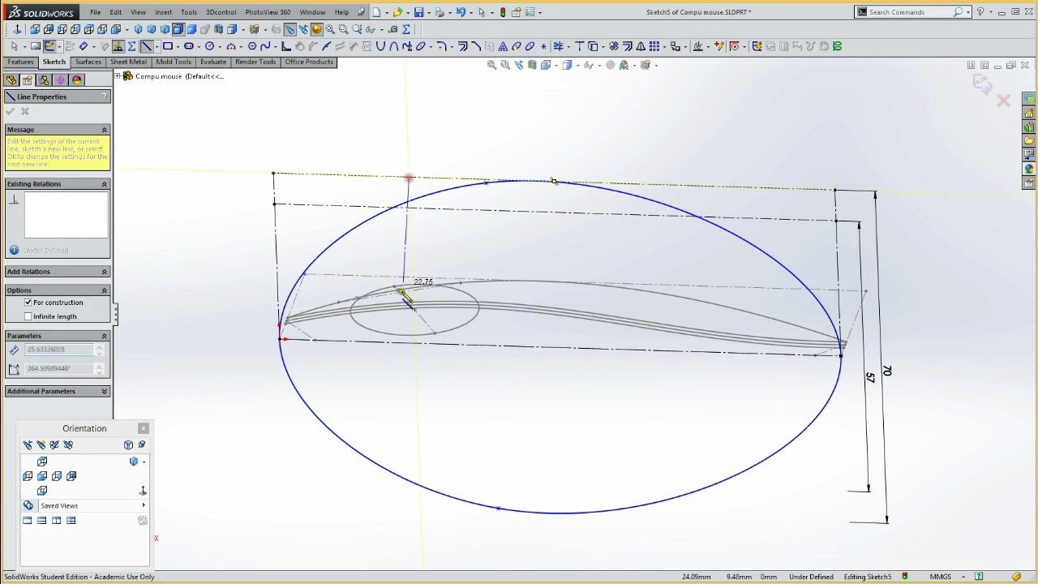
left_click(414, 344)
key("Escape")
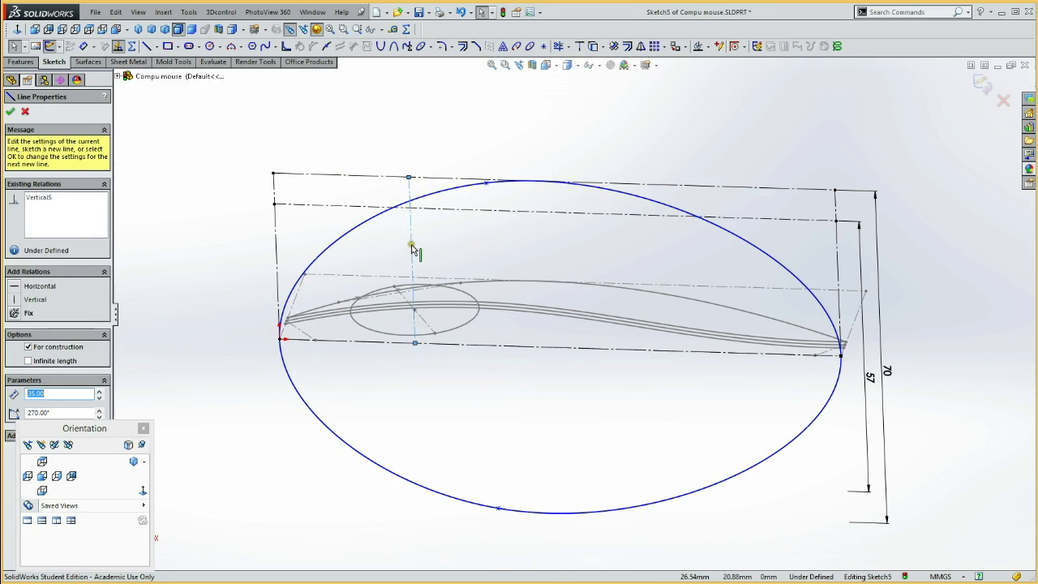
key("d")
left_click(413, 251)
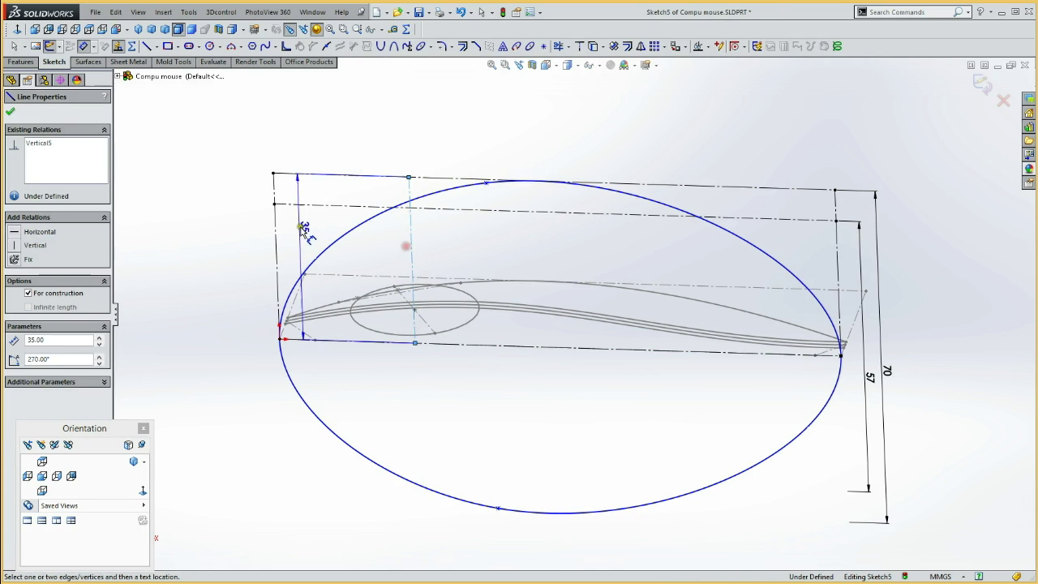
left_click(277, 226)
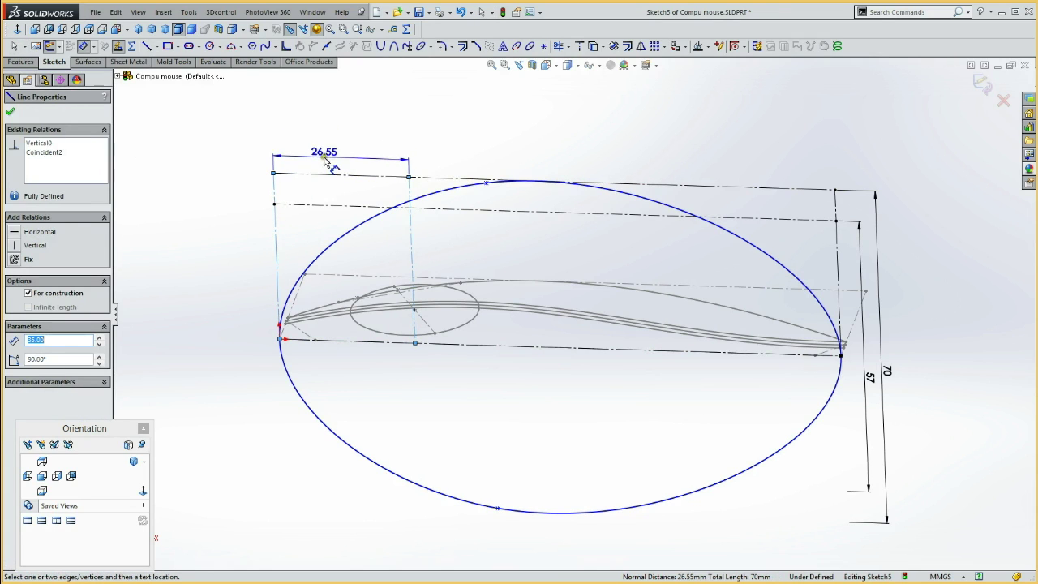
left_click(329, 166)
type("30")
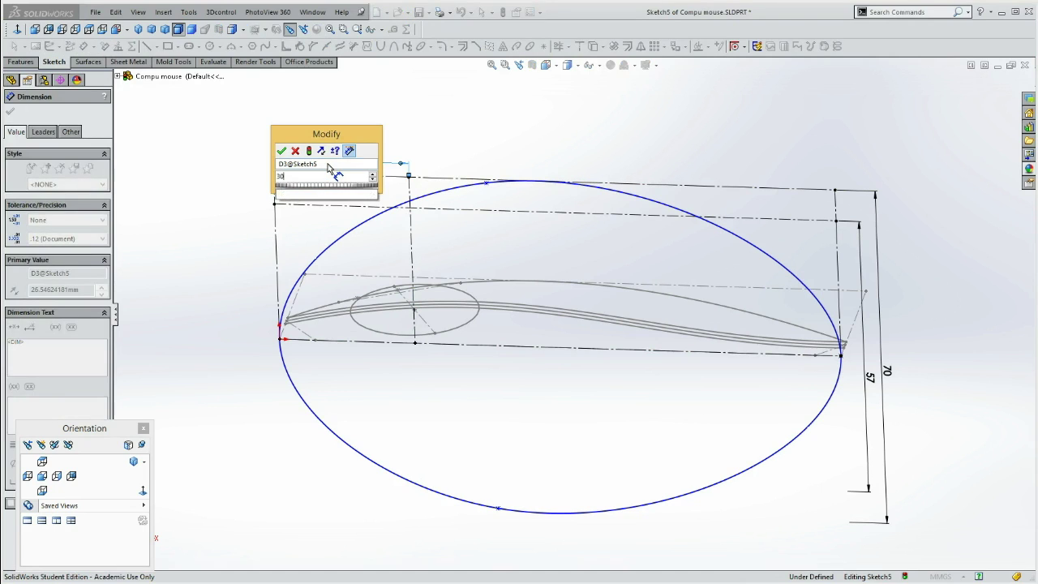
key("Return")
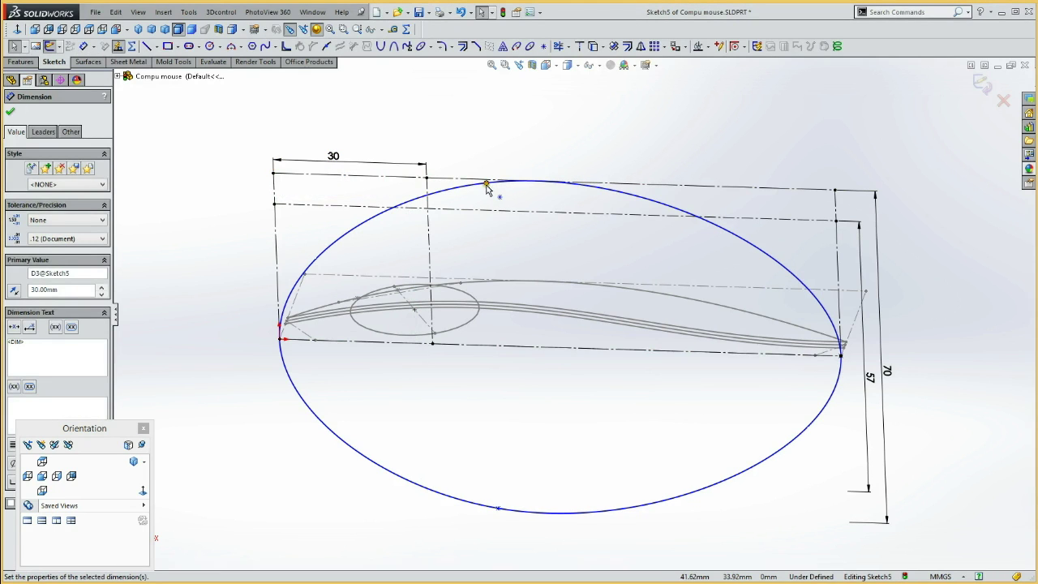
Make the outer spline's top point coincident with the new vertical construction line.
left_click(486, 185)
left_click(430, 251)
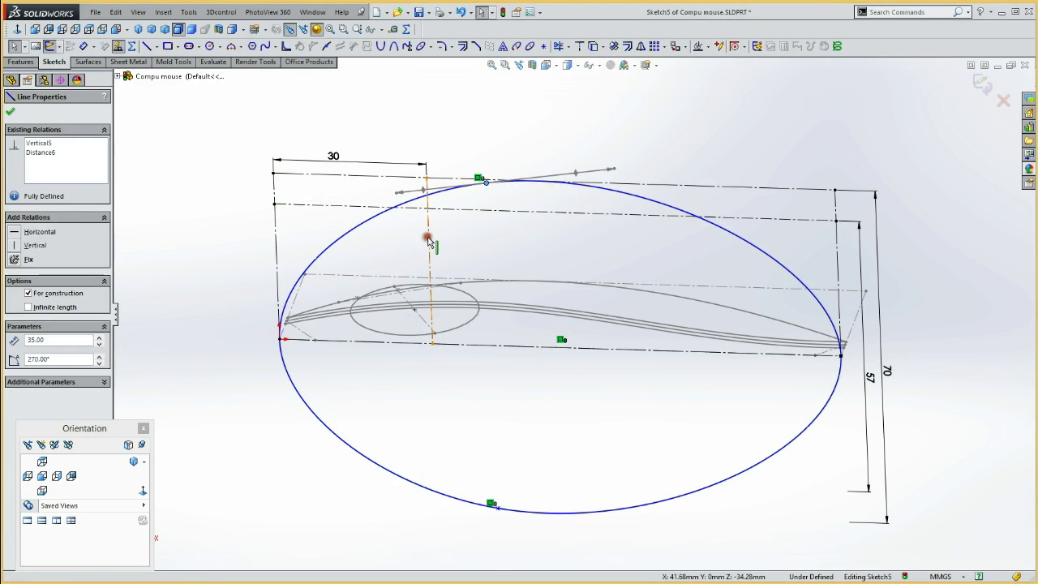
left_click(428, 238, "ctrl")
left_click(485, 189)
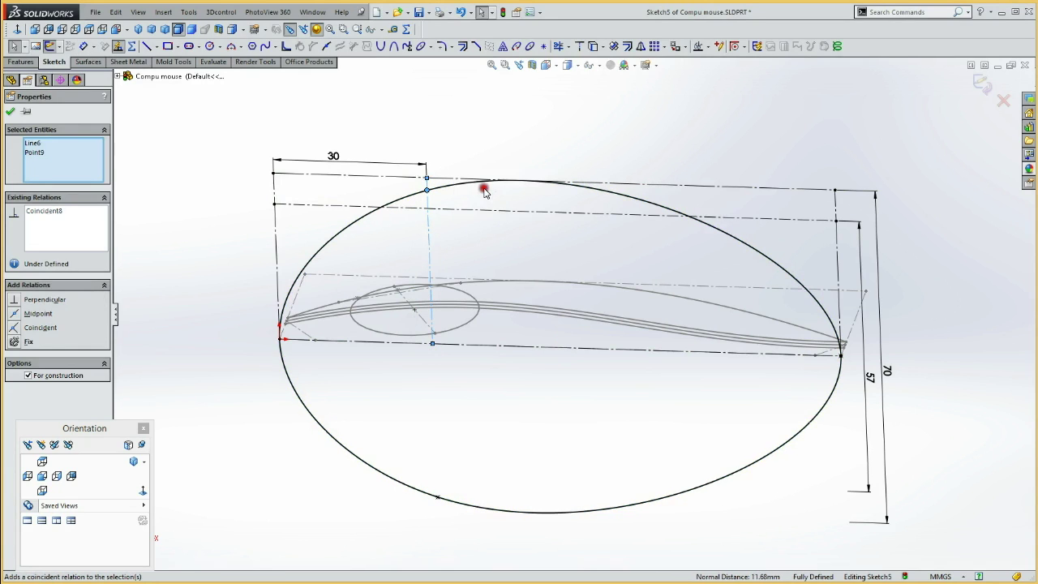
left_click(451, 124)
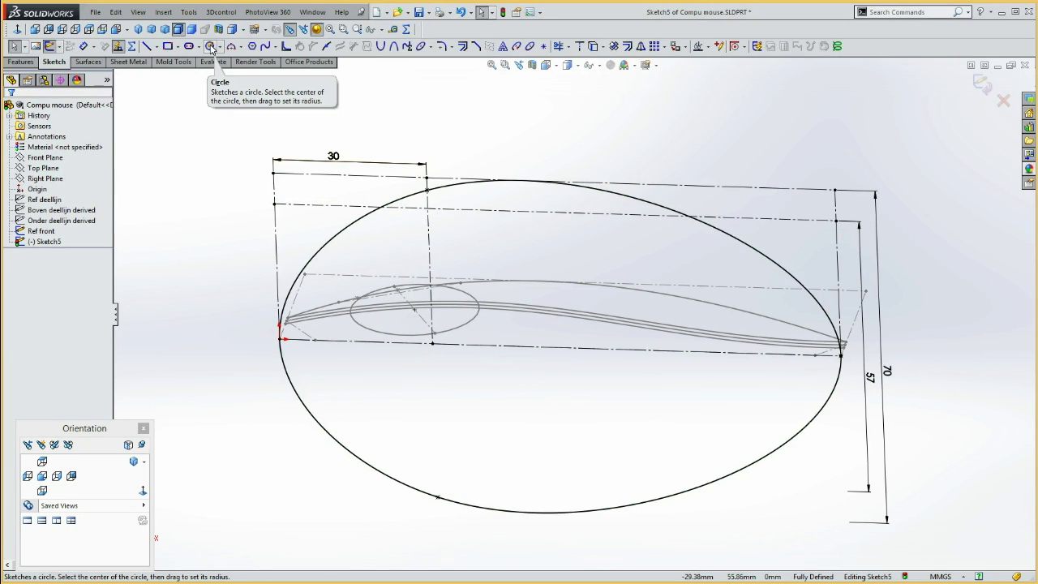
Draw a closed four-point inner spline inside the outer oval, then select its bottom point and the centre line.
left_click(266, 46)
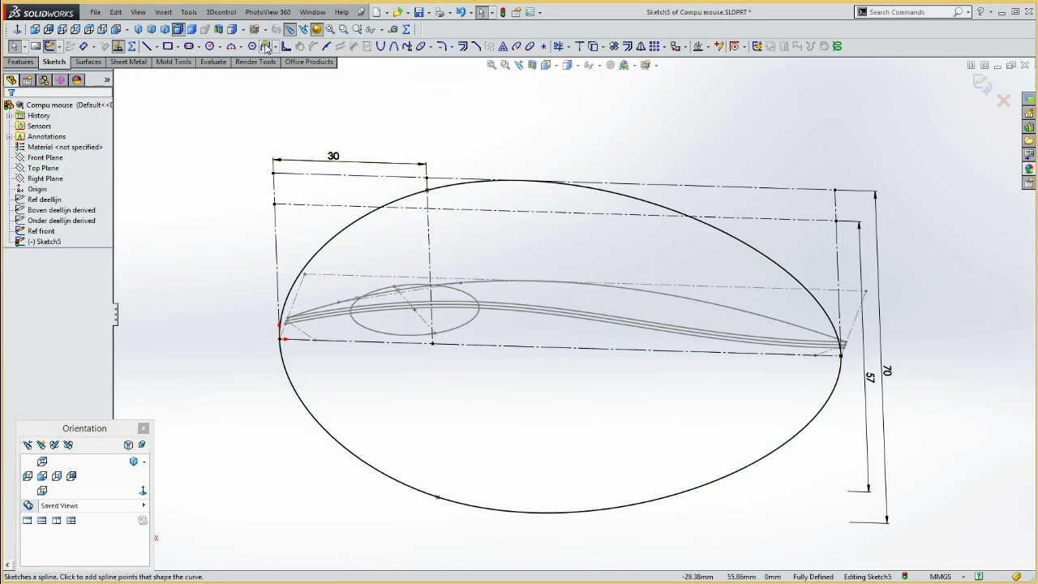
left_click(333, 339)
left_click(501, 237)
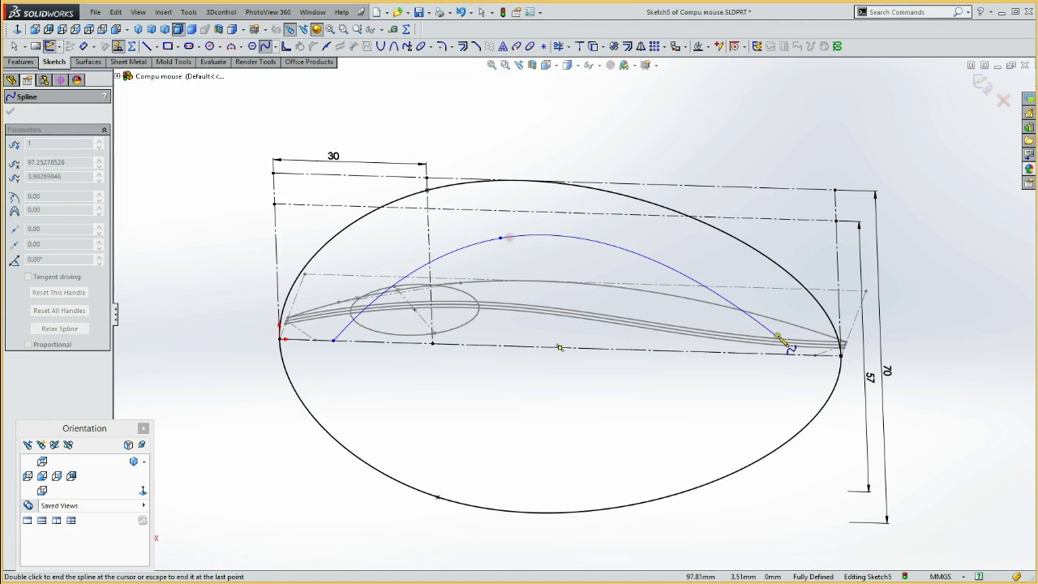
left_click(786, 355)
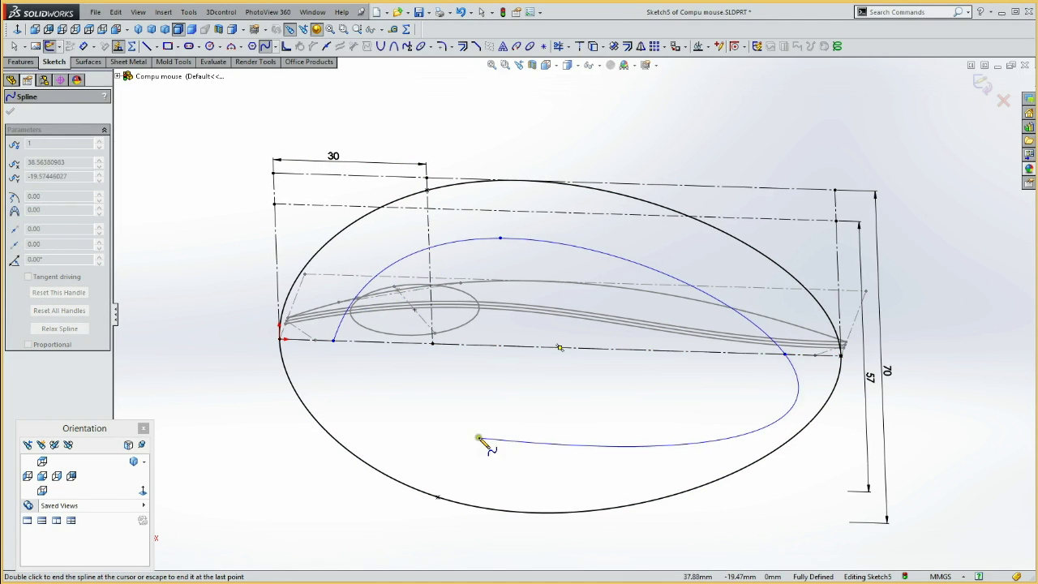
left_click(515, 469)
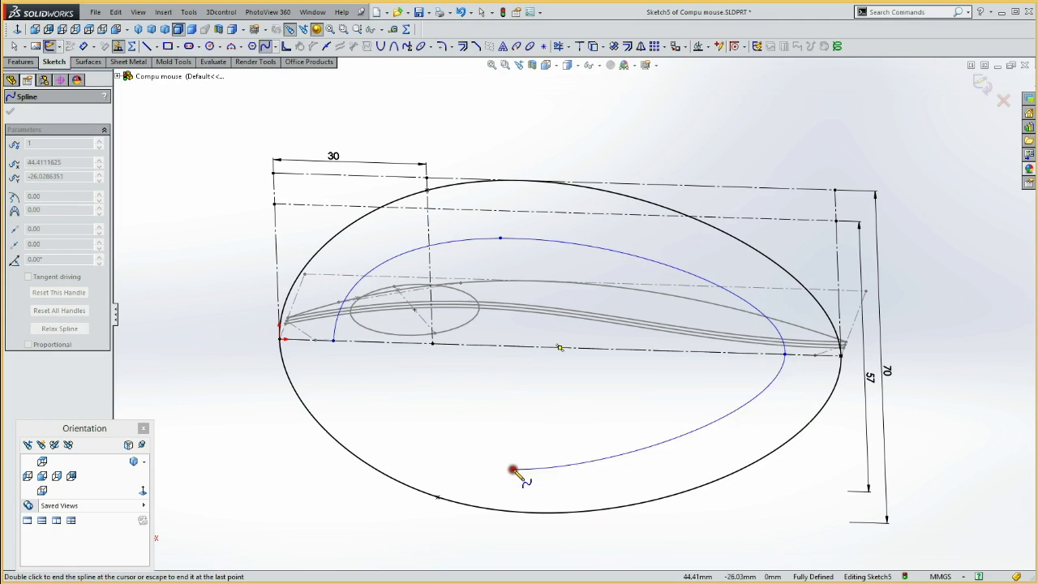
left_click(333, 342)
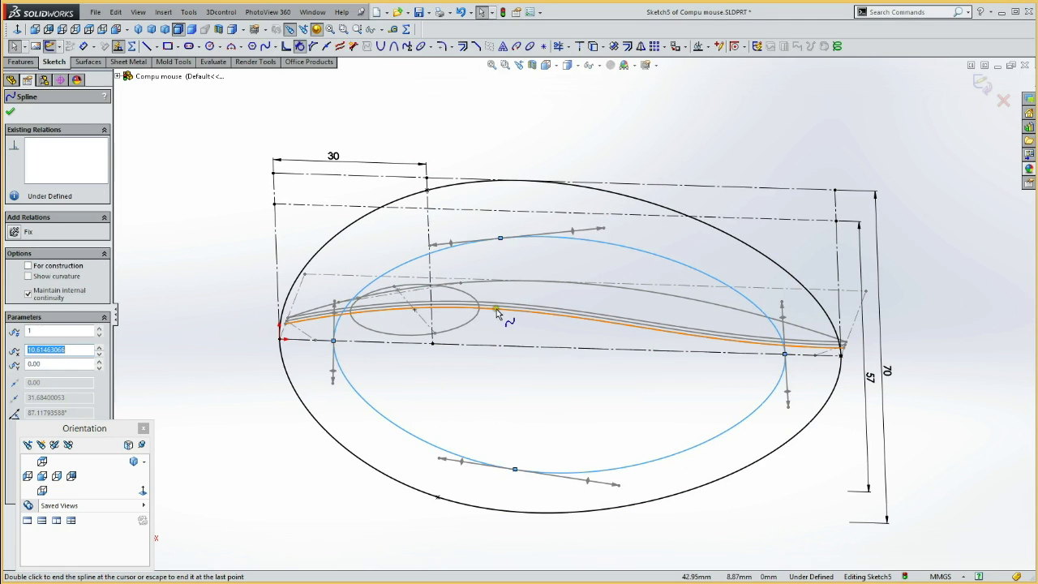
key("Escape")
left_click(515, 469)
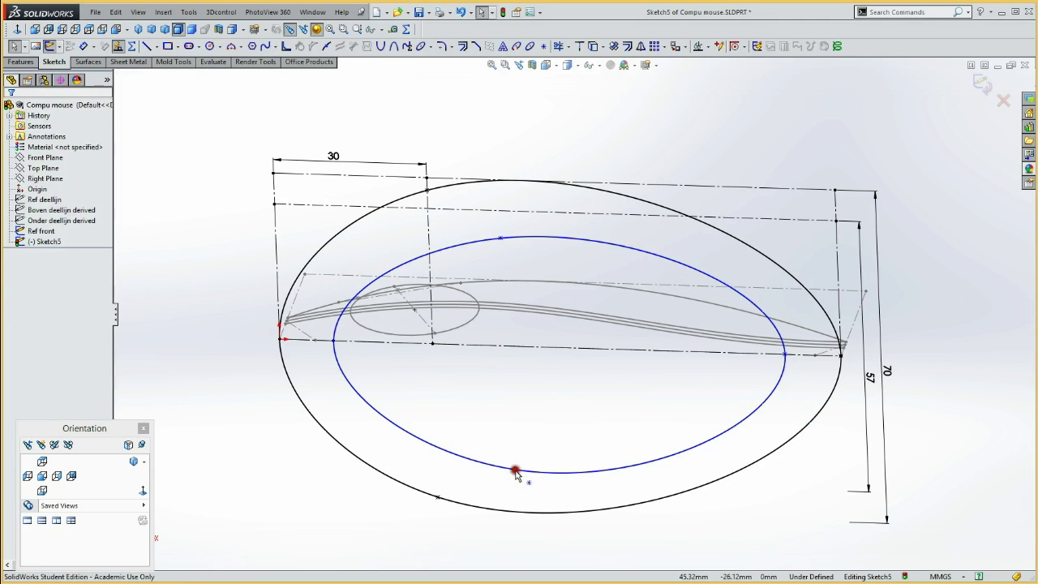
left_click(498, 240, "ctrl")
Make the inner spline's top and bottom points symmetric and the spline tangent to the second horizontal line.
left_click(515, 346, "ctrl")
left_click(546, 295)
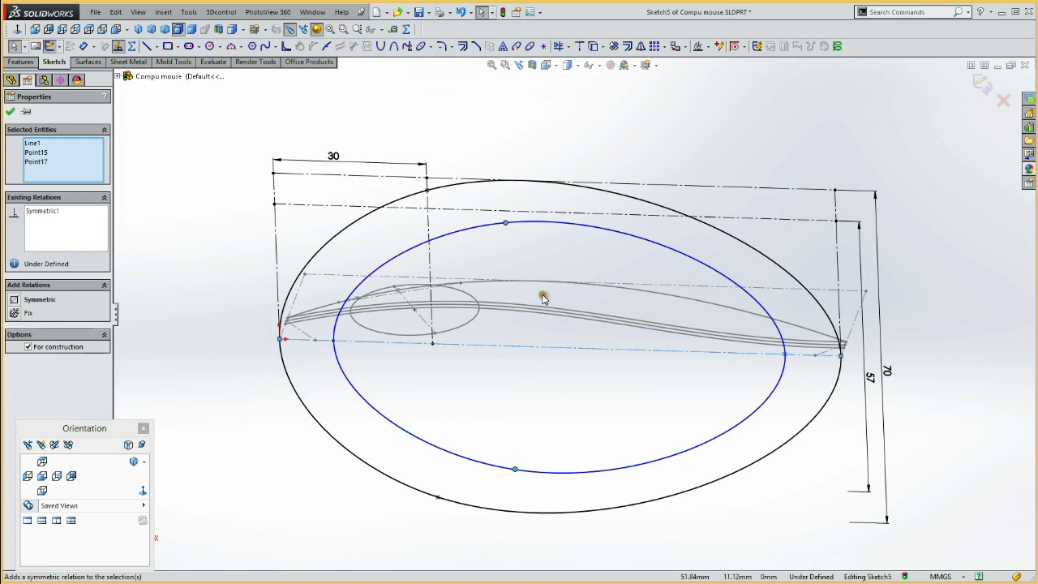
key("Escape")
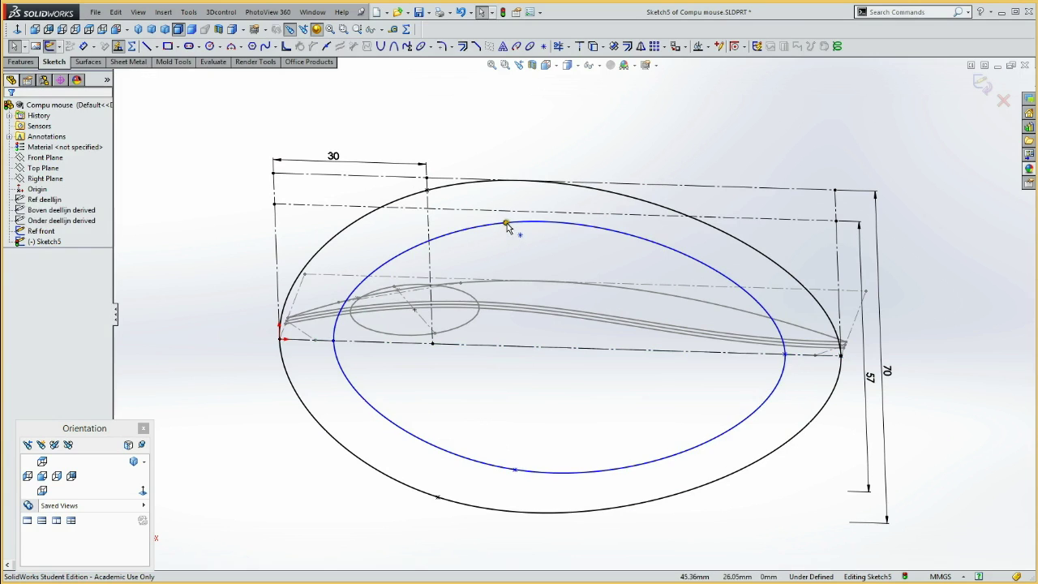
left_click(538, 222)
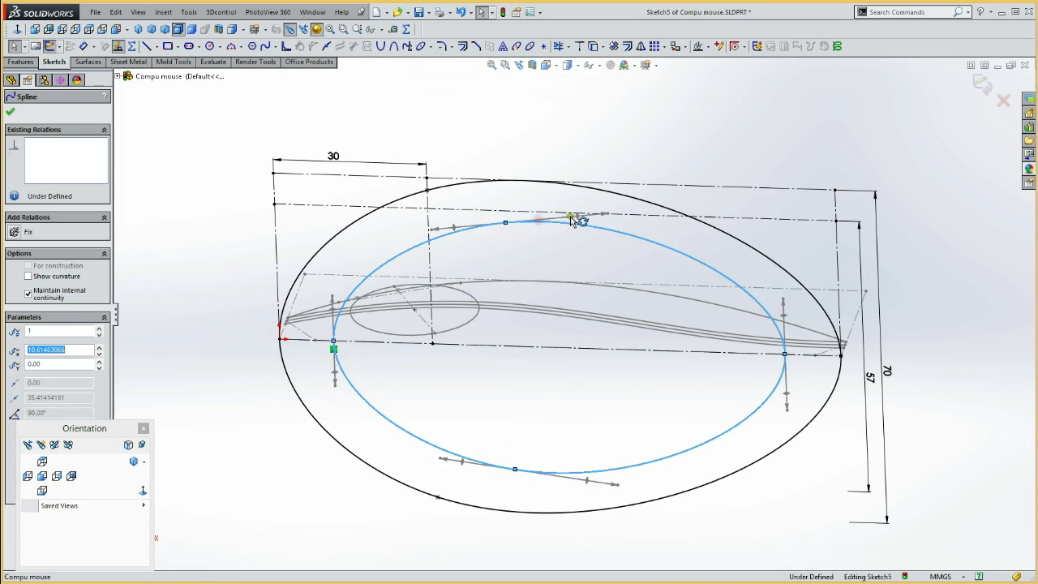
left_click(642, 217, "ctrl")
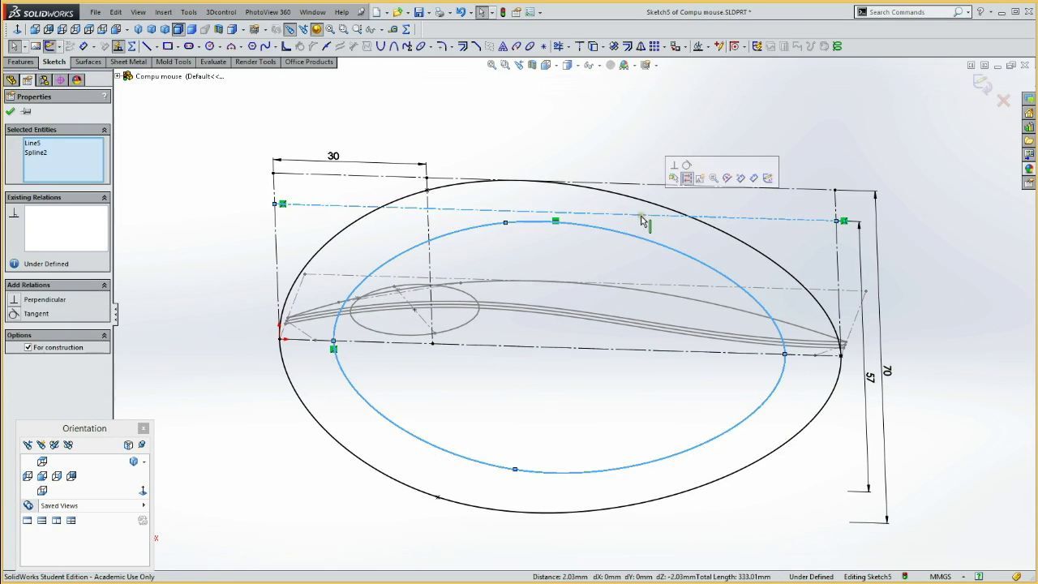
left_click(688, 168)
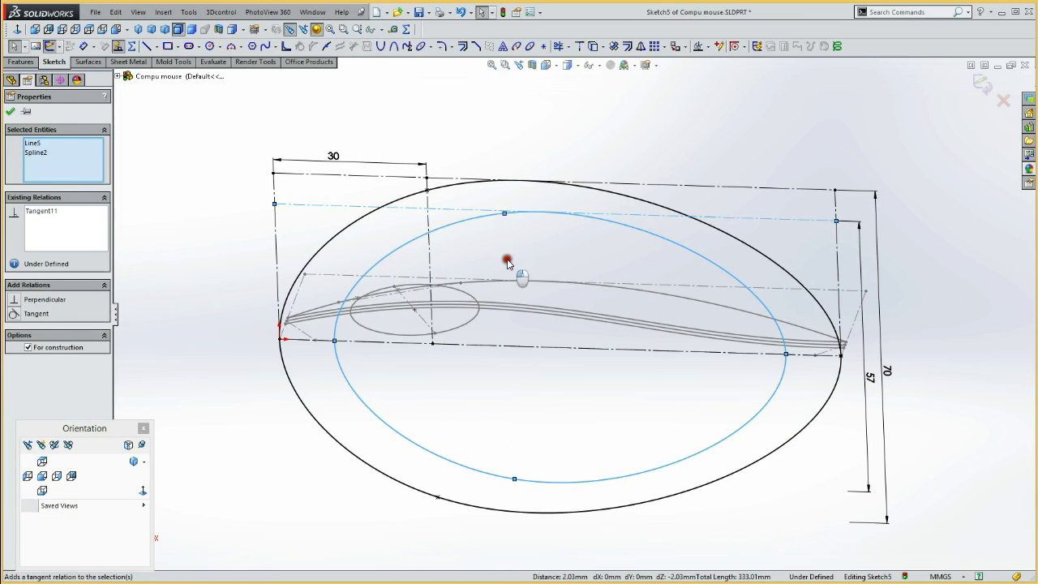
key("Escape")
Put the inner spline's top point on the vertical construction line.
left_click(504, 215)
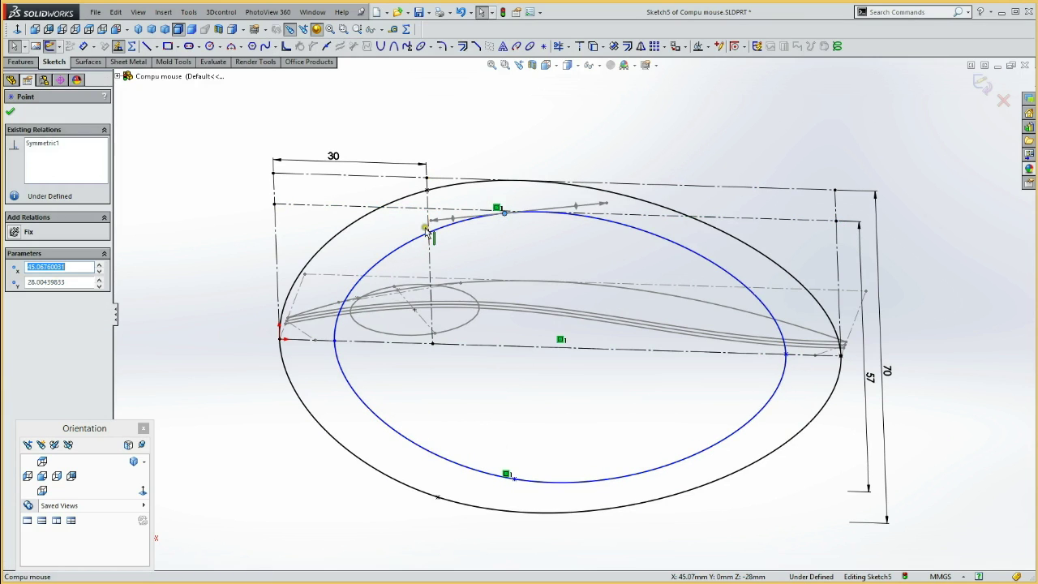
left_click(430, 254, "ctrl")
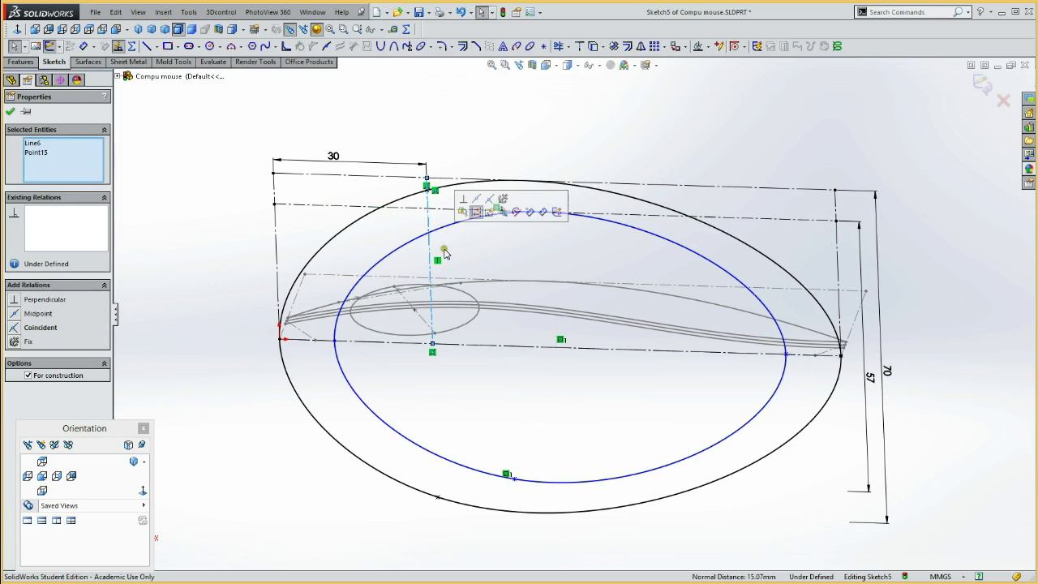
left_click(492, 202)
key("Escape")
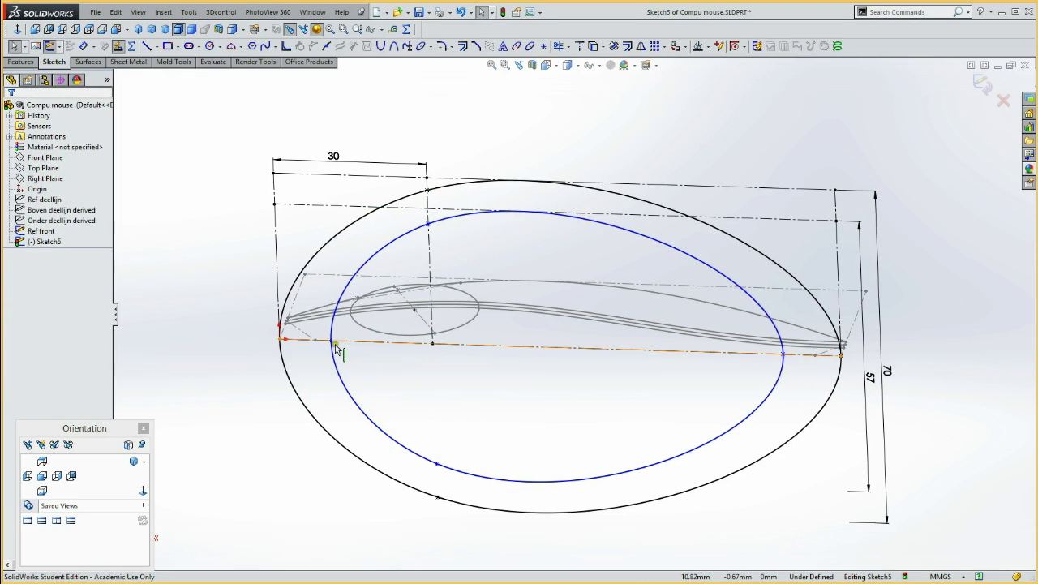
Make the inner spline pass through the left and right reference points, then return to the Top view.
mouse_move(254, 370)
middle_mouse_down()
mouse_move(215, 357)
mouse_move(210, 302)
middle_mouse_up()
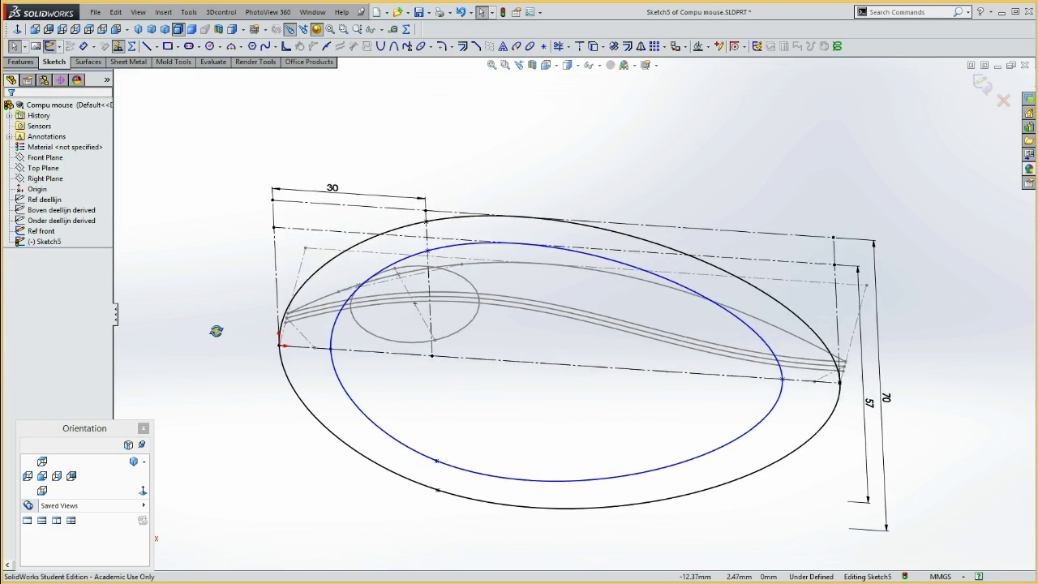
key("Escape")
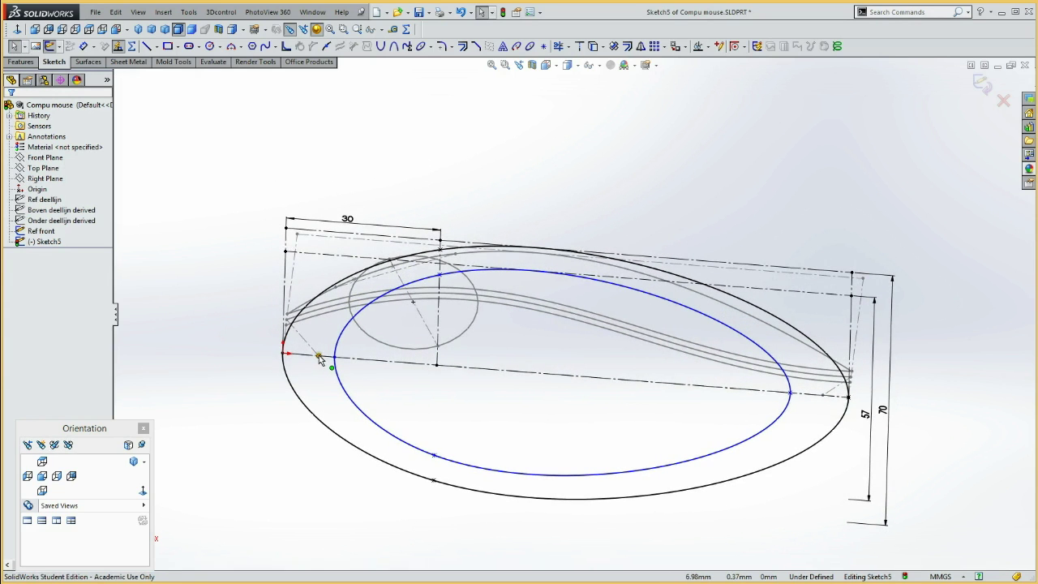
left_click(320, 357)
left_click(335, 365, "ctrl")
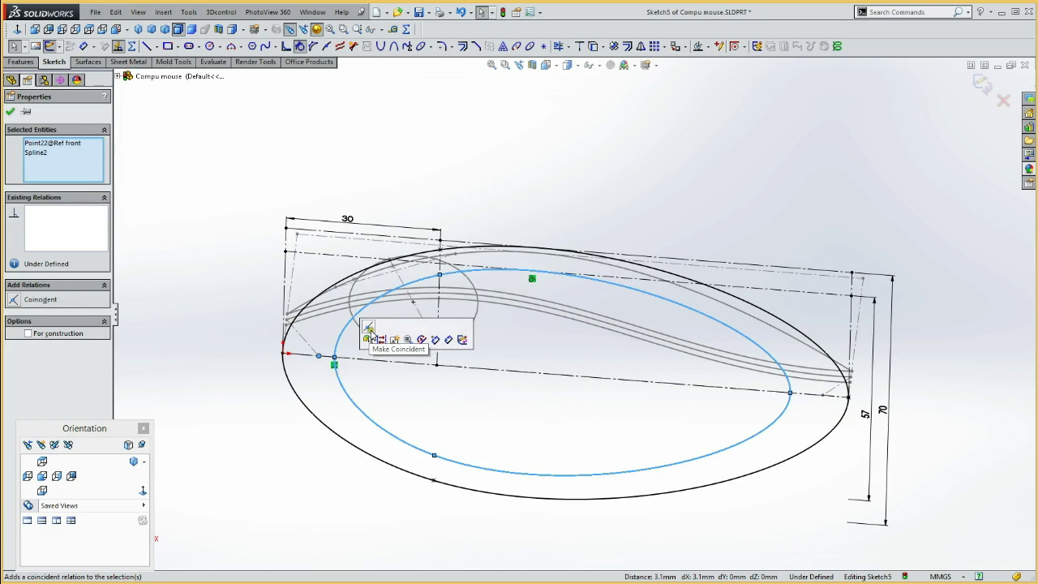
left_click(369, 329)
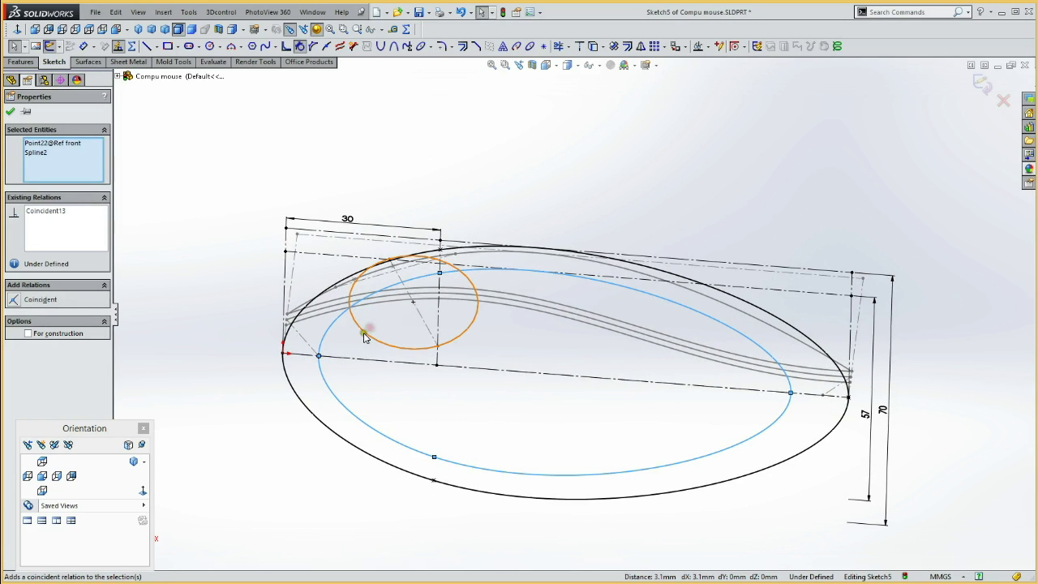
left_click(821, 397)
left_click(783, 412, "ctrl")
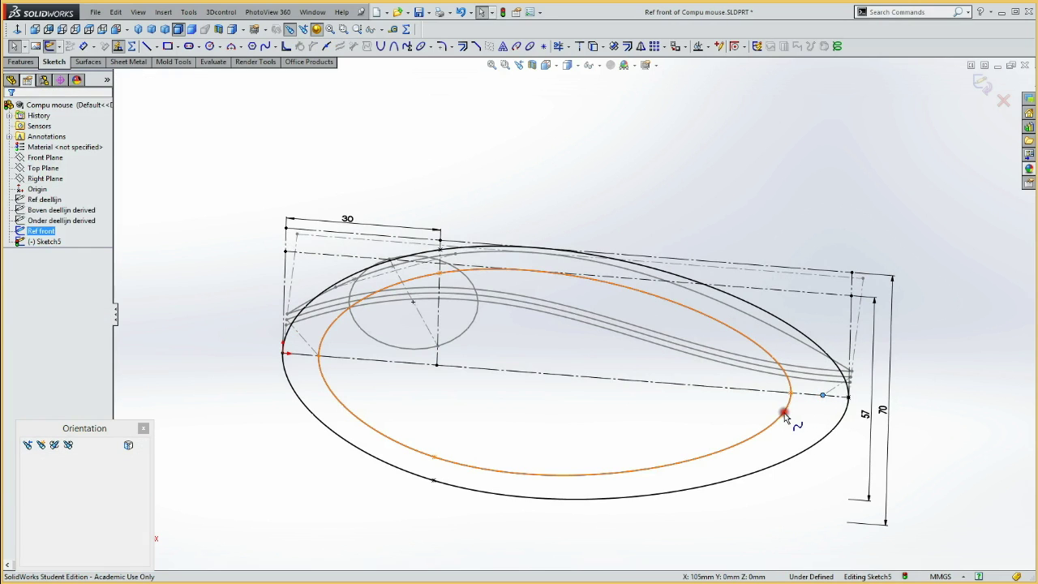
left_click(815, 364)
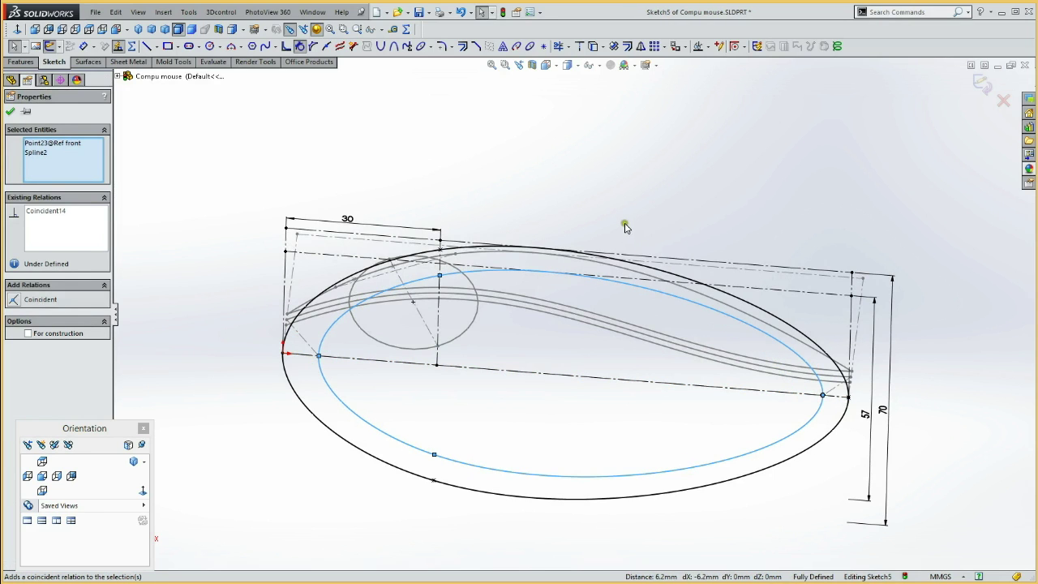
left_click(615, 200)
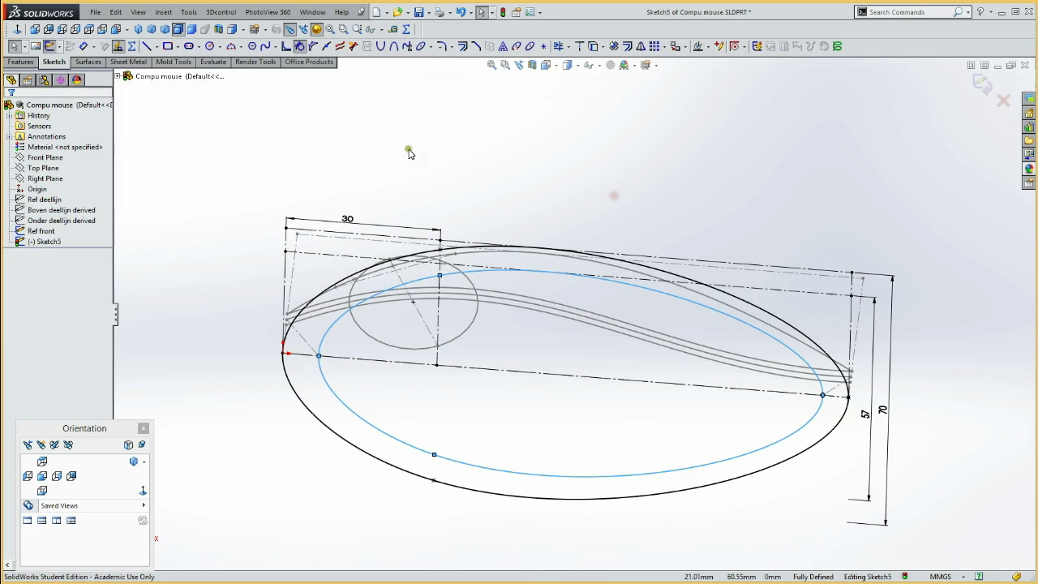
left_click(42, 460)
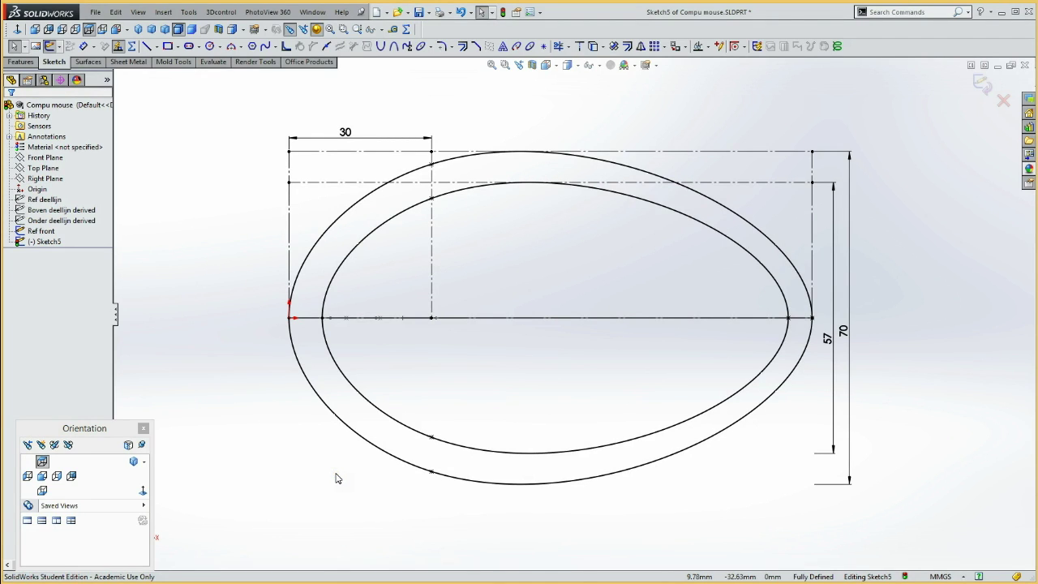
Draw a construction line from the outer outline's lower left, angled down and outward.
key("l")
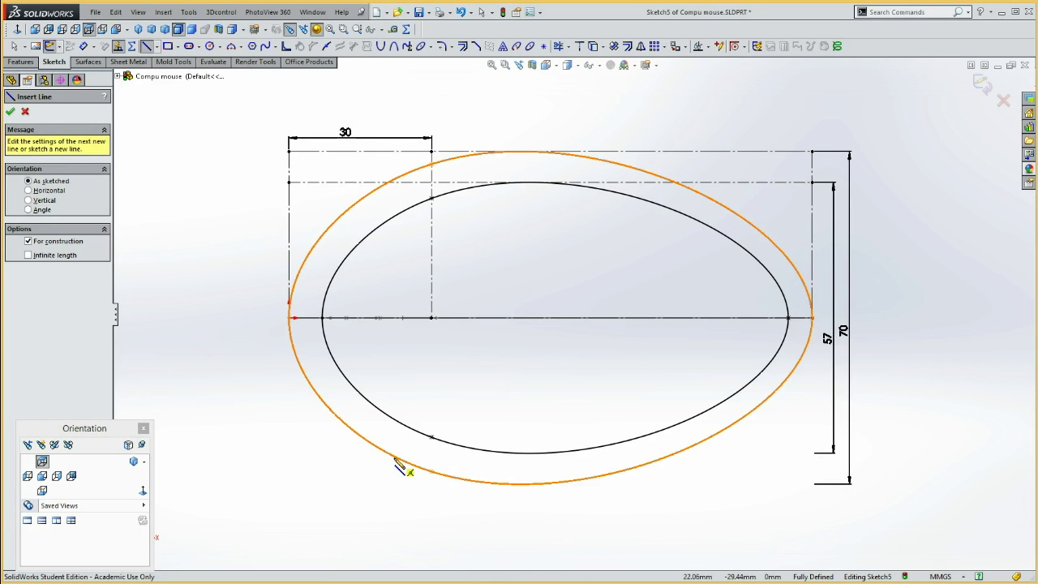
left_click(395, 460)
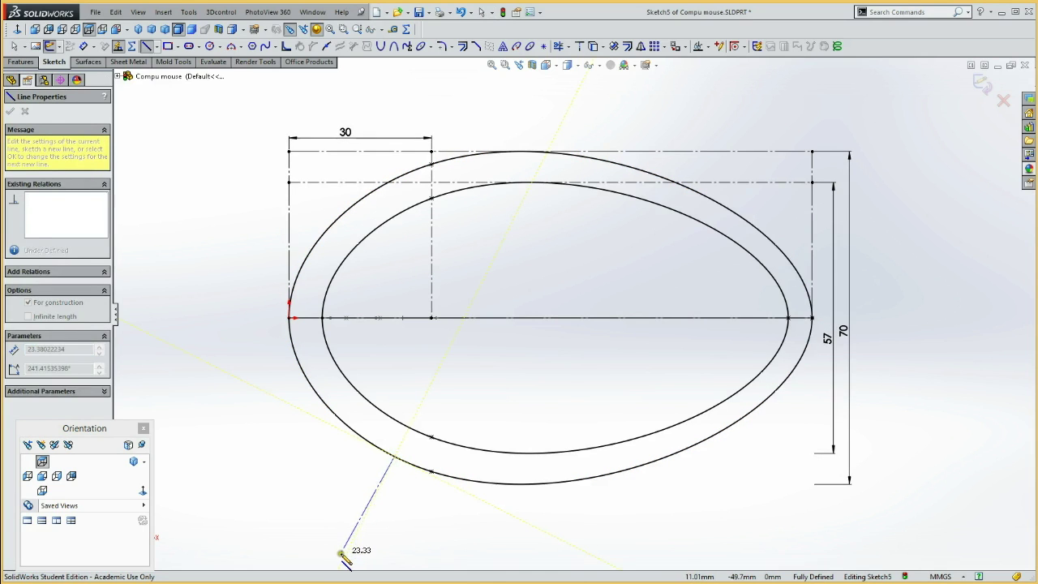
left_click(343, 556)
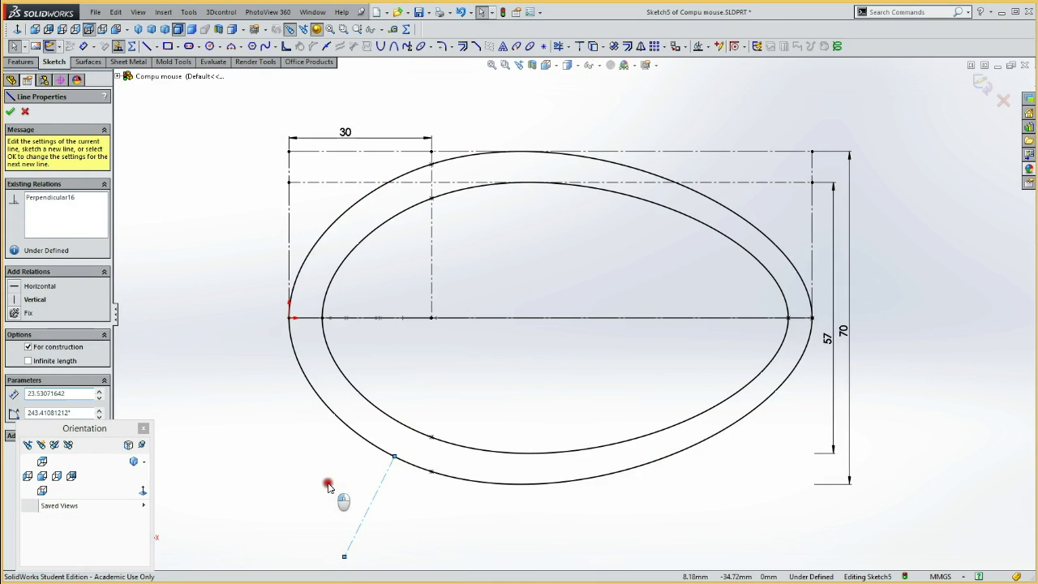
key("Escape")
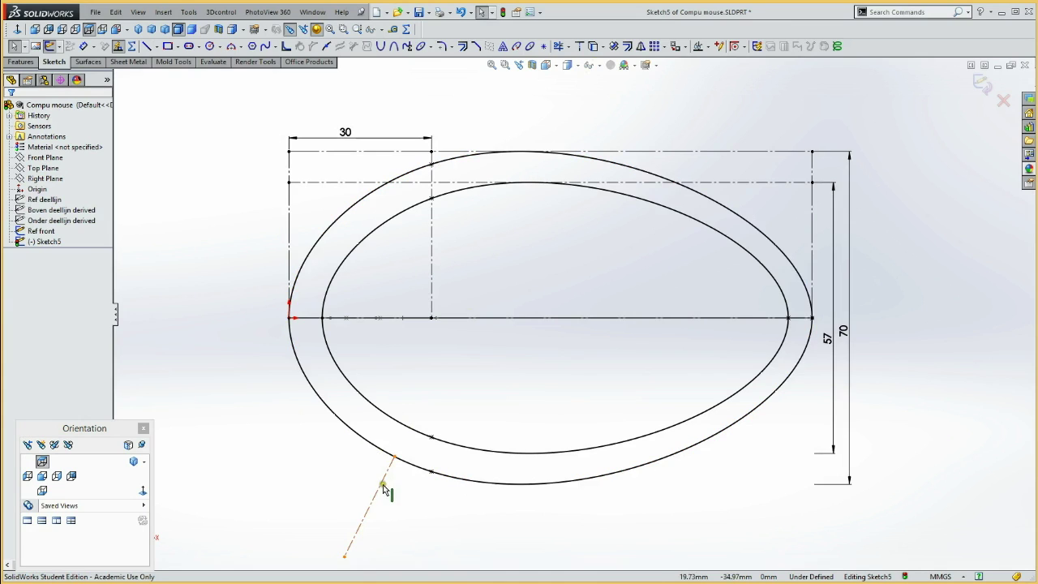
Relate the angled construction line to the vertical construction line.
left_click(384, 485)
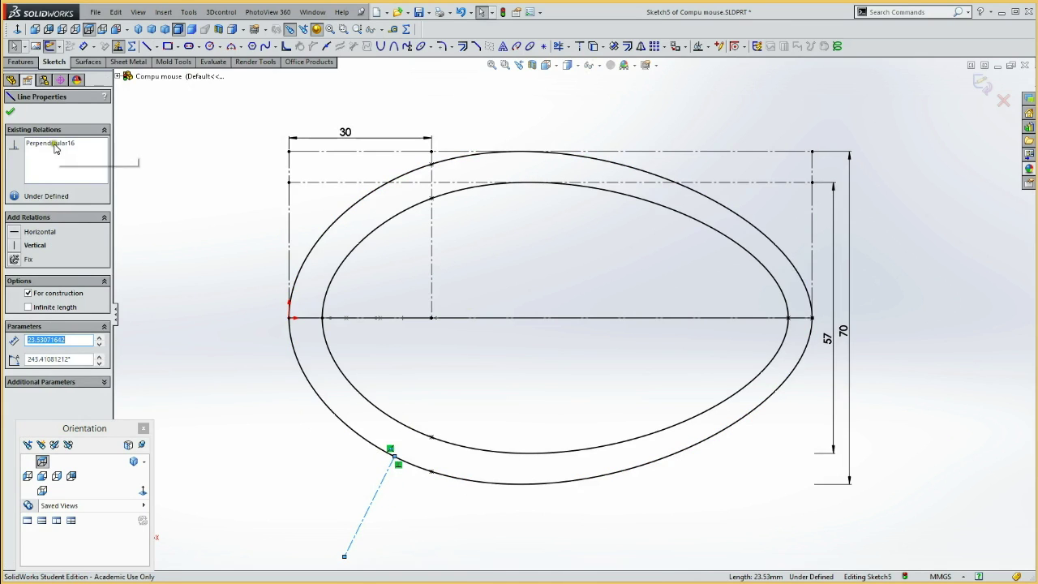
left_click(382, 519)
left_click(366, 520)
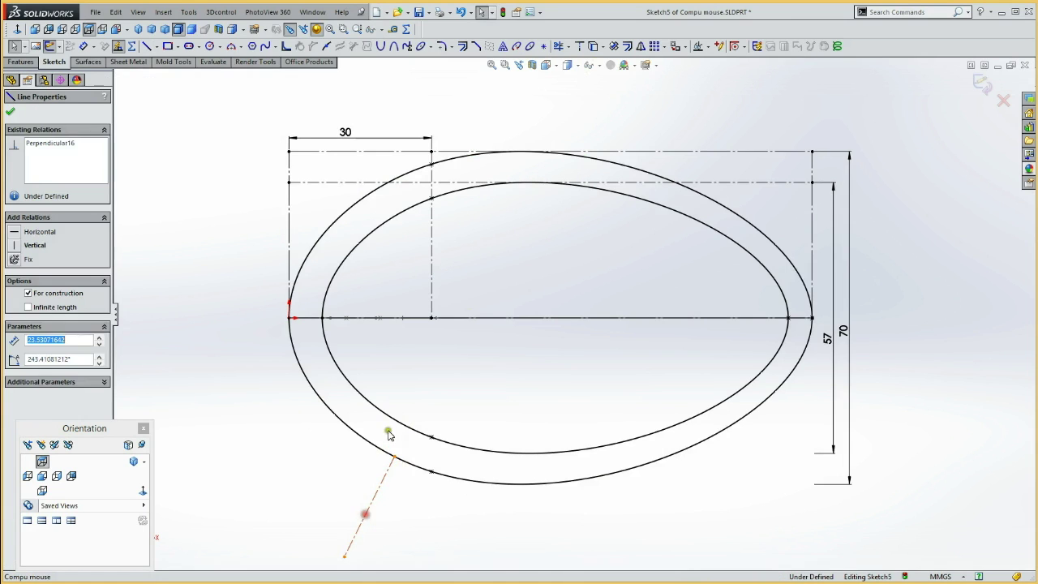
left_click(432, 267, "ctrl")
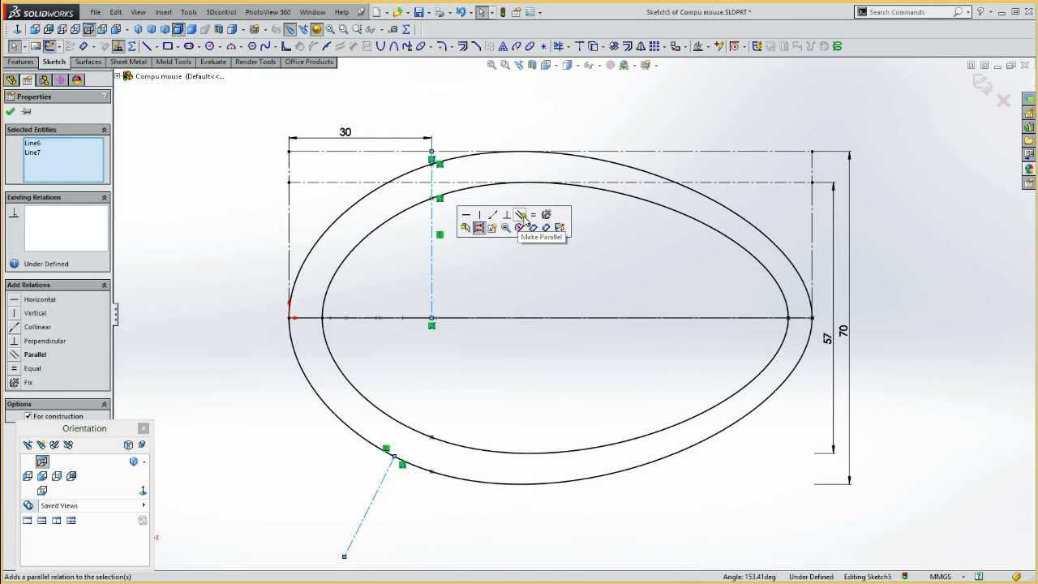
left_click(538, 215)
left_click(482, 386)
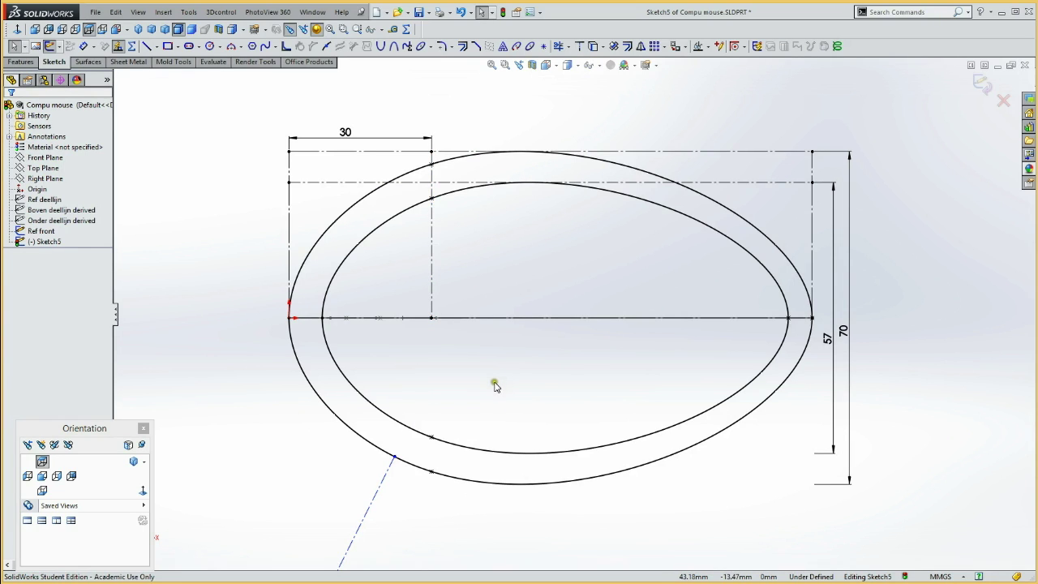
key("l")
left_click(511, 317)
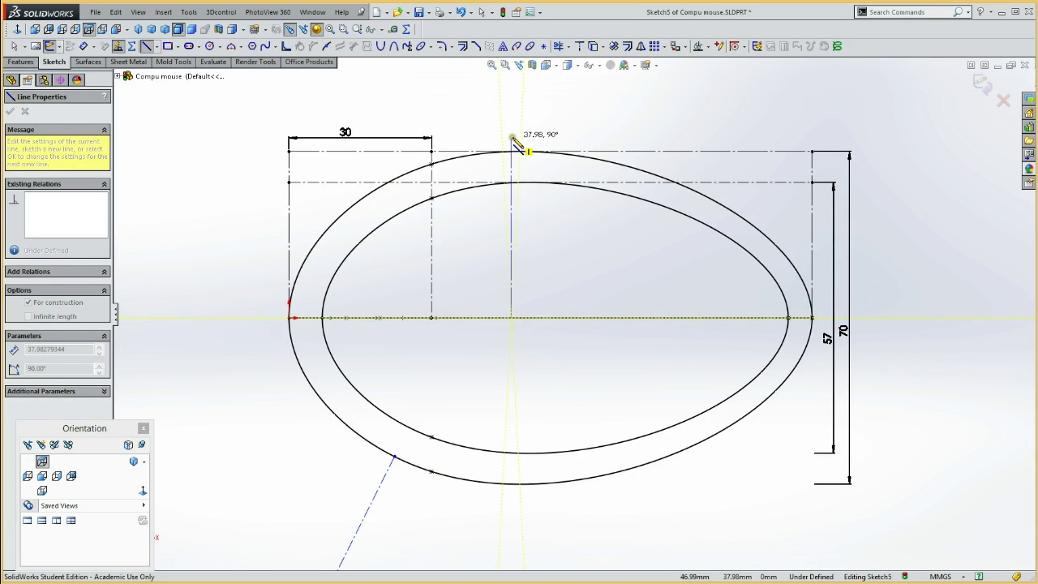
Draw a vertical construction line from the centre line to the top boundary, left of the oval's peak.
left_click(512, 136)
key("Escape")
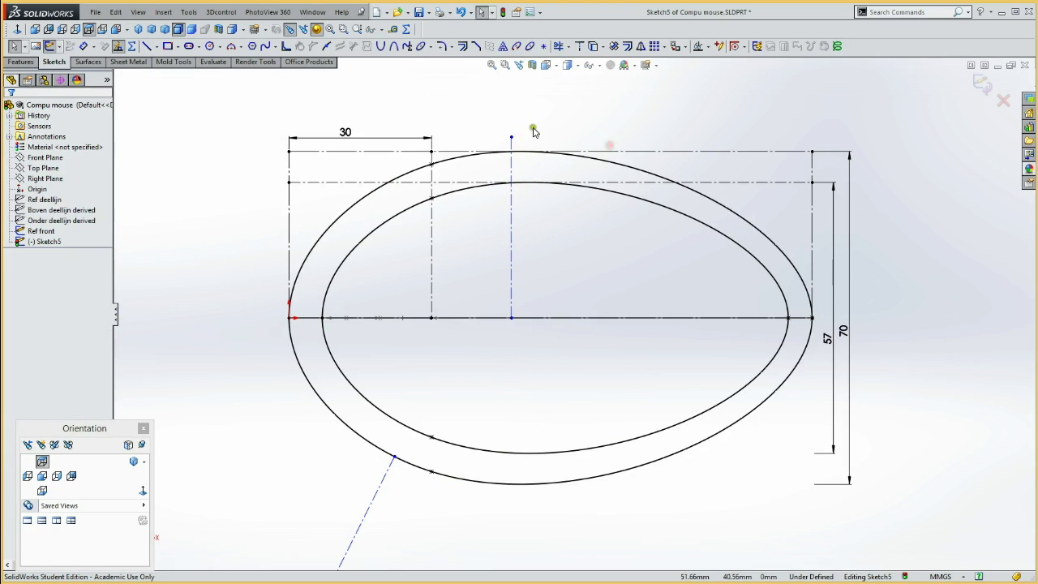
left_click_drag(513, 138, 514, 103)
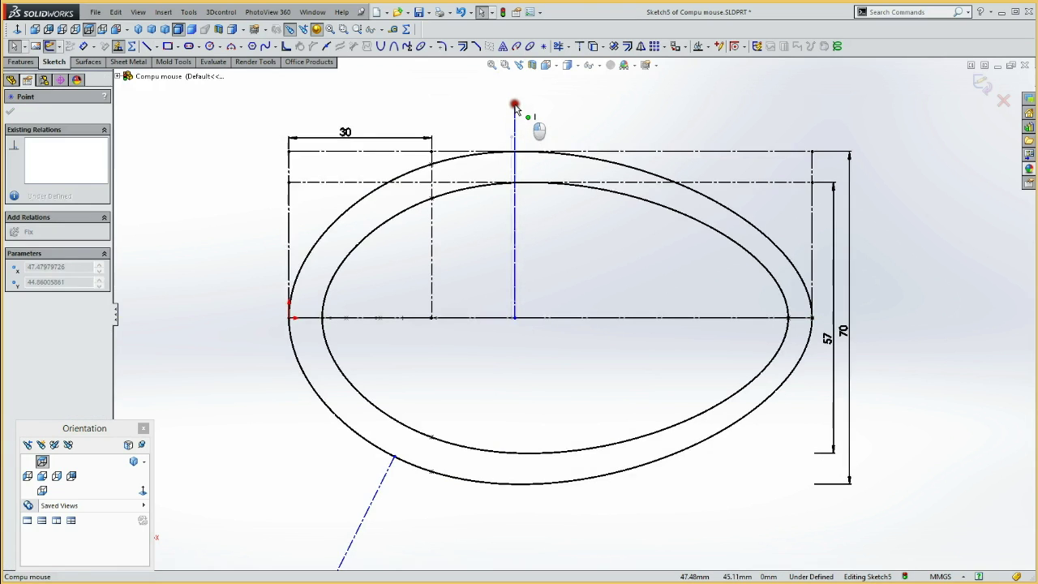
left_click(659, 151, "ctrl")
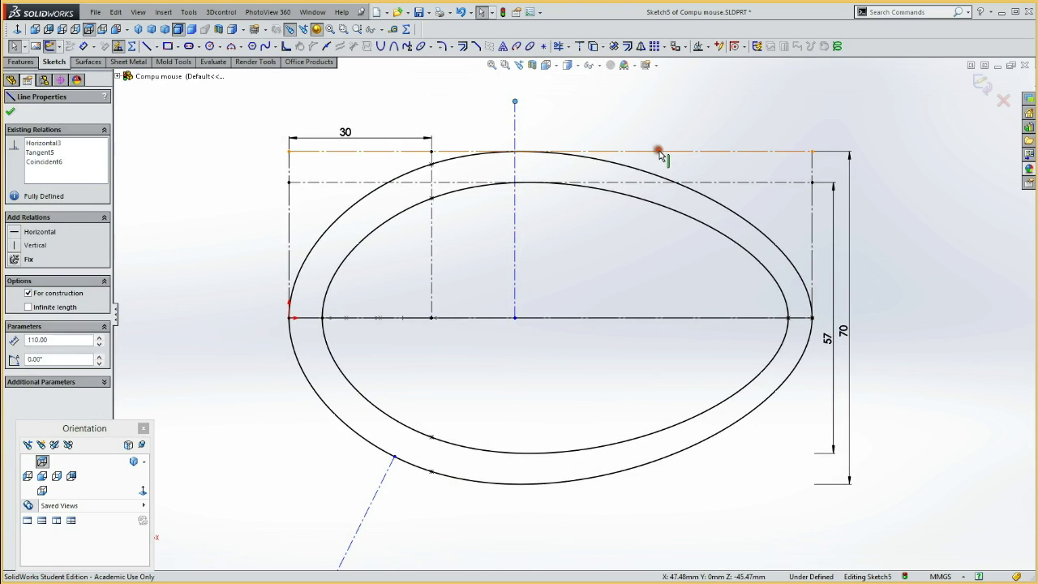
left_click(703, 102)
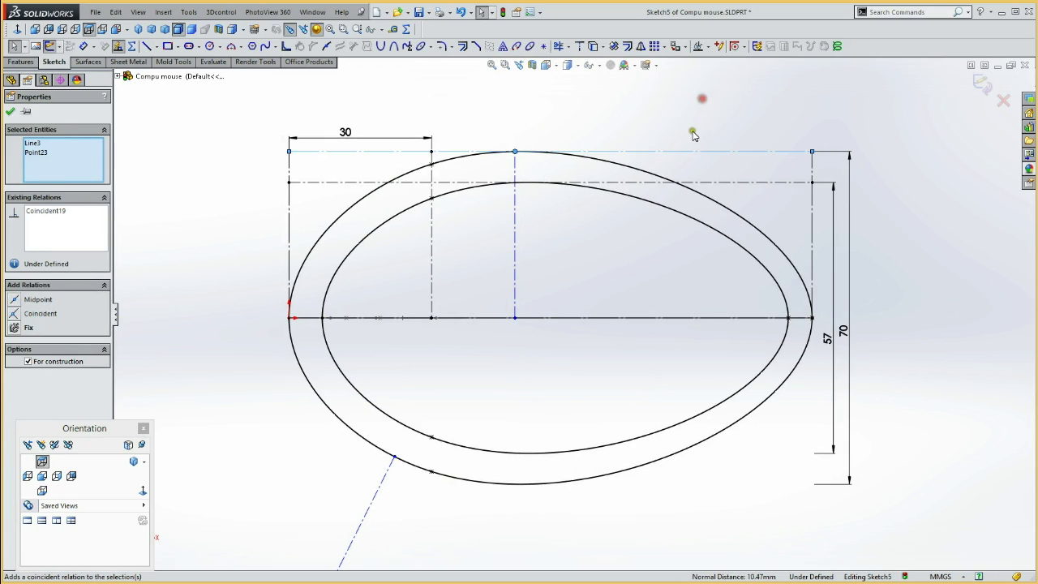
left_click(568, 293)
mouse_move(516, 271)
left_mouse_down()
mouse_move(609, 272)
mouse_move(464, 269)
mouse_move(613, 280)
mouse_move(484, 280)
left_mouse_up()
left_click(465, 294)
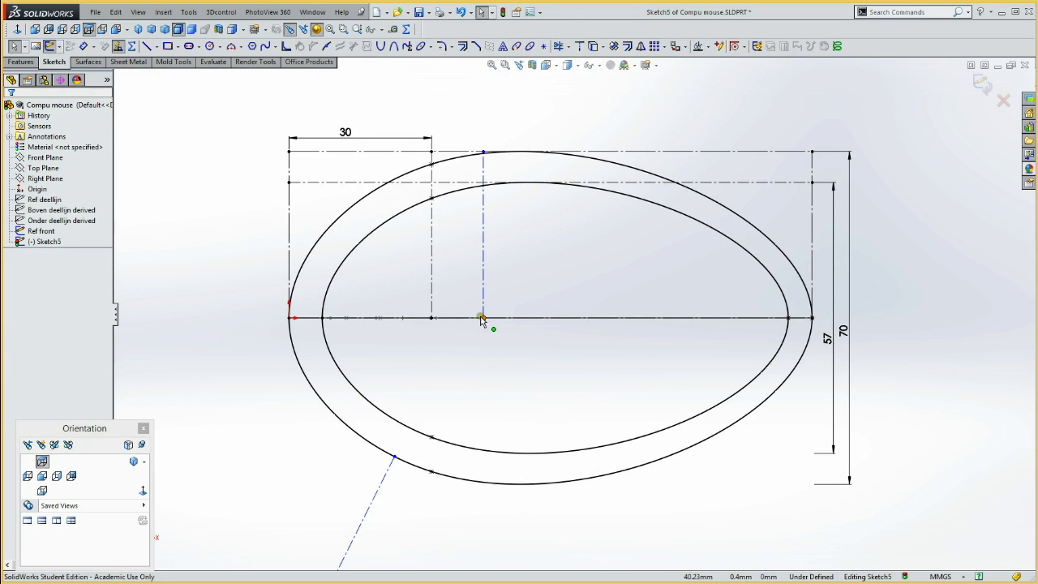
key("d")
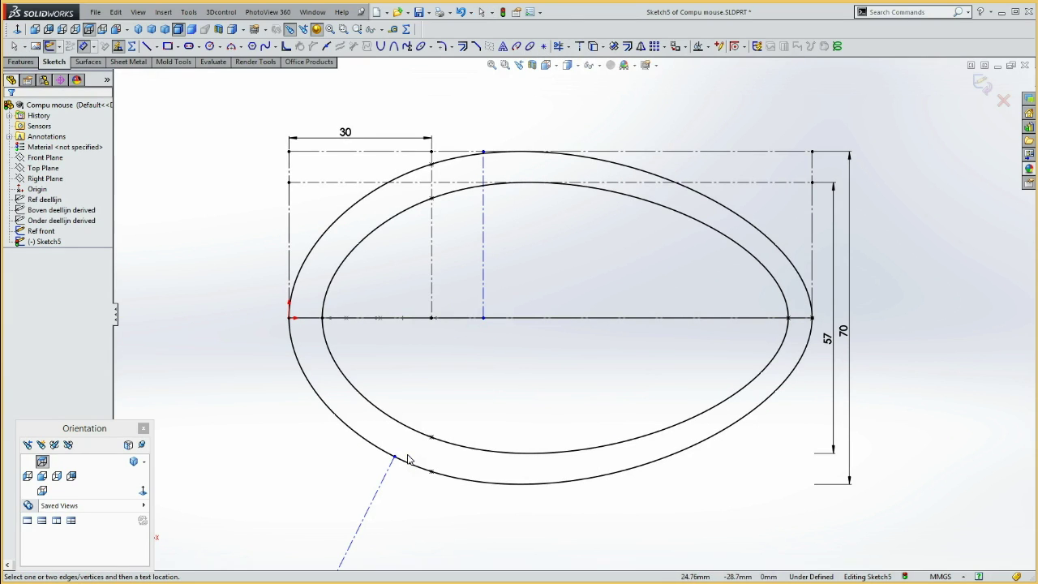
Dimension the angled line's outline end 32 from the left boundary and the vertical line 20 beyond it.
left_click(394, 459)
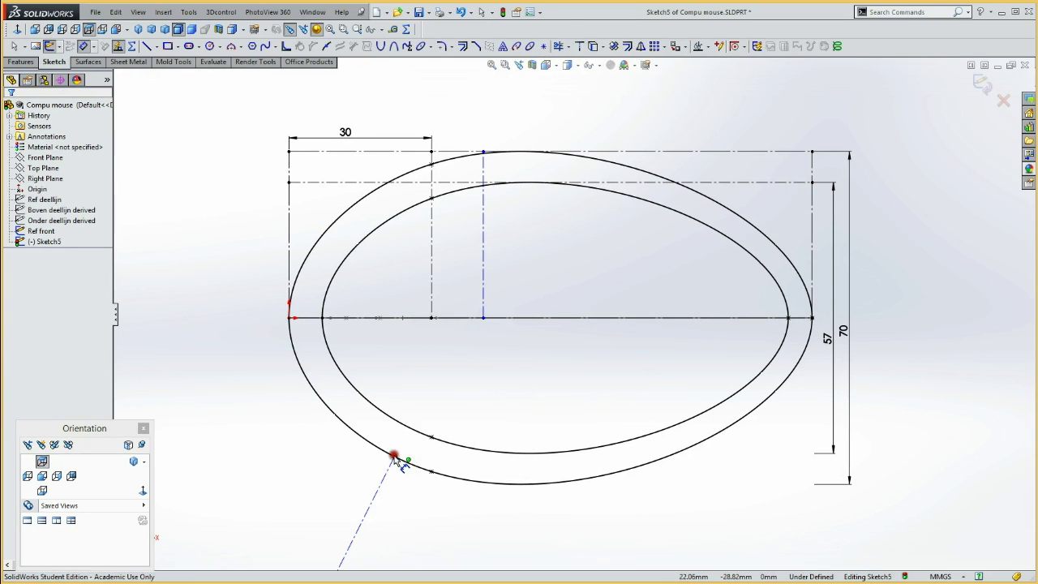
left_click(290, 253)
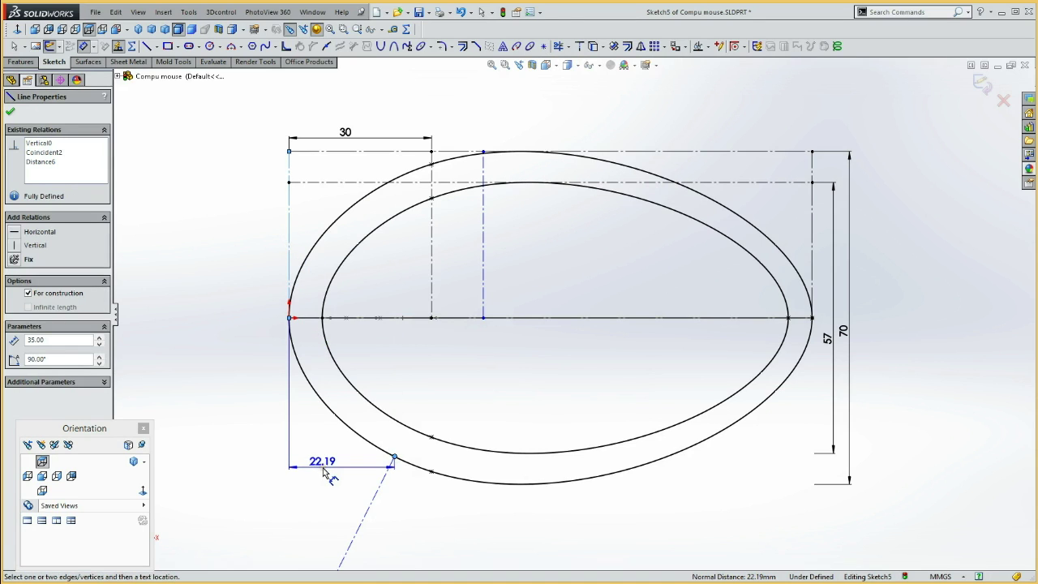
left_click(325, 470)
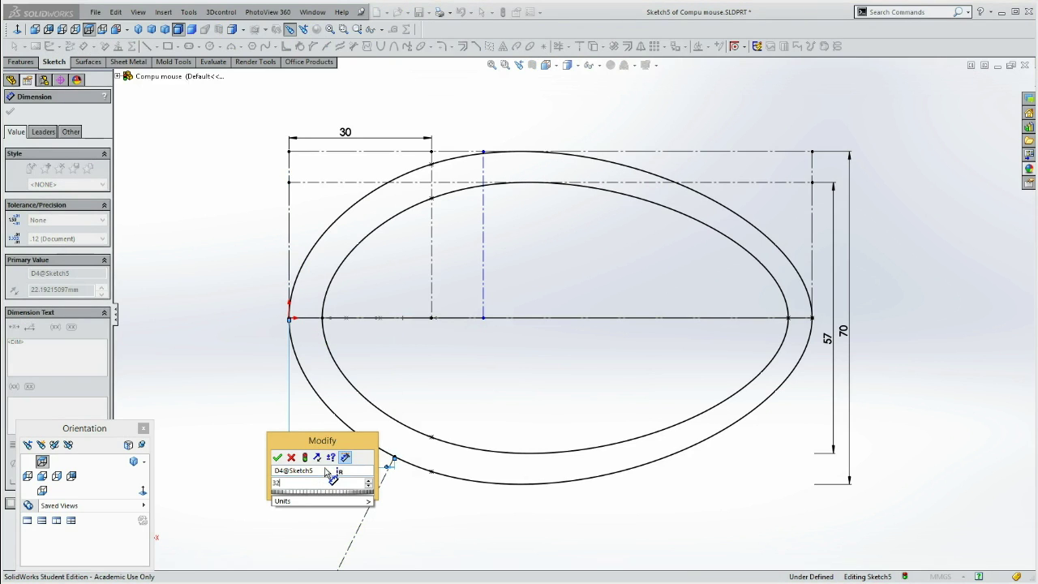
key("Return")
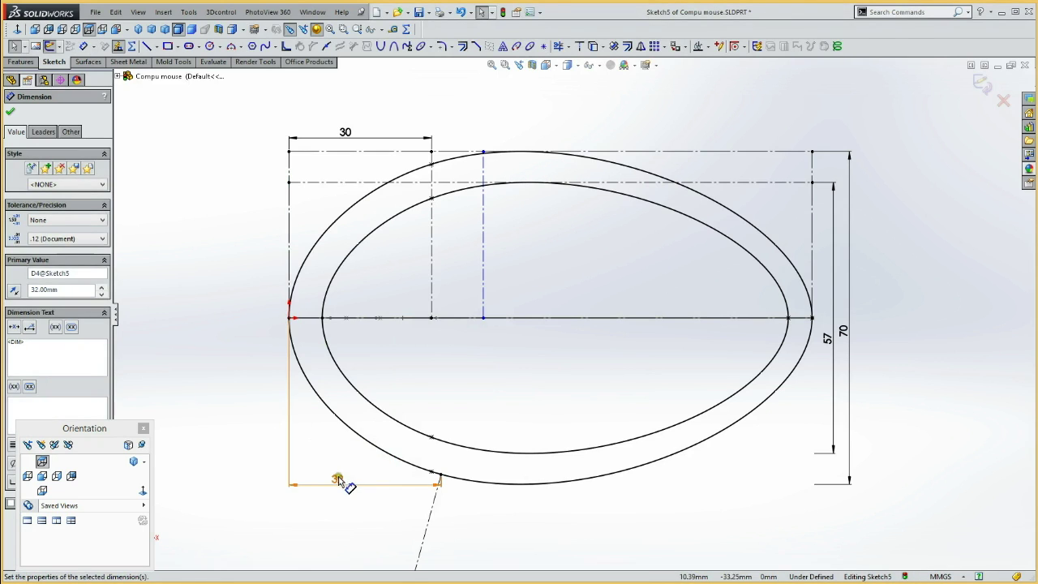
key("Escape")
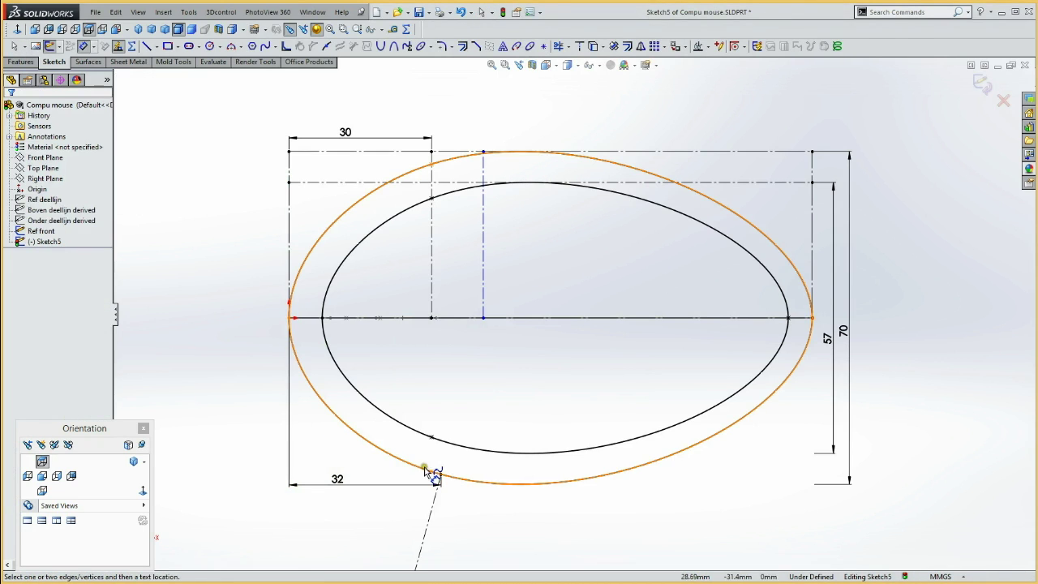
left_click(440, 475)
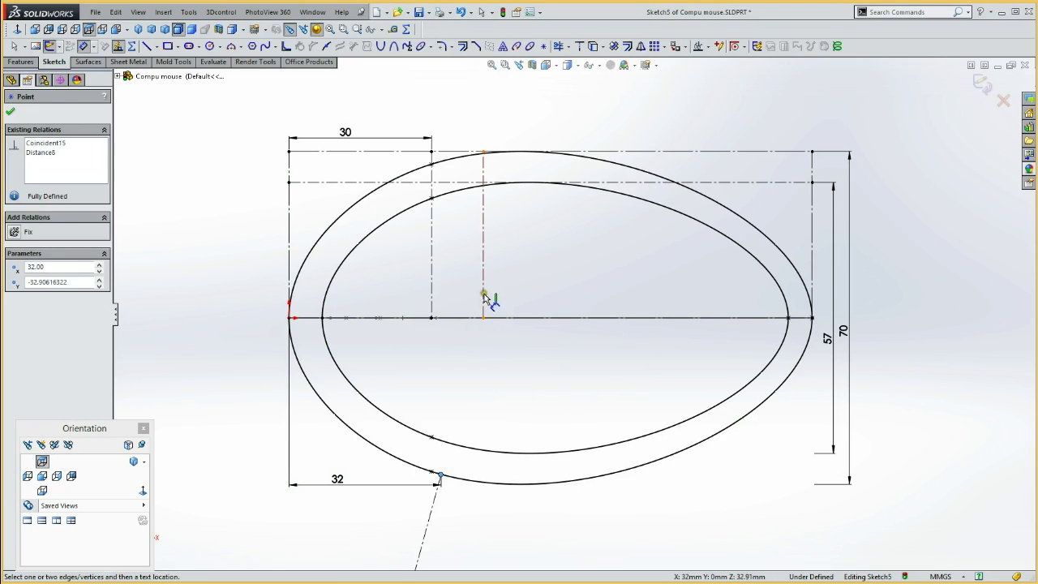
left_click(485, 297)
left_click(465, 347)
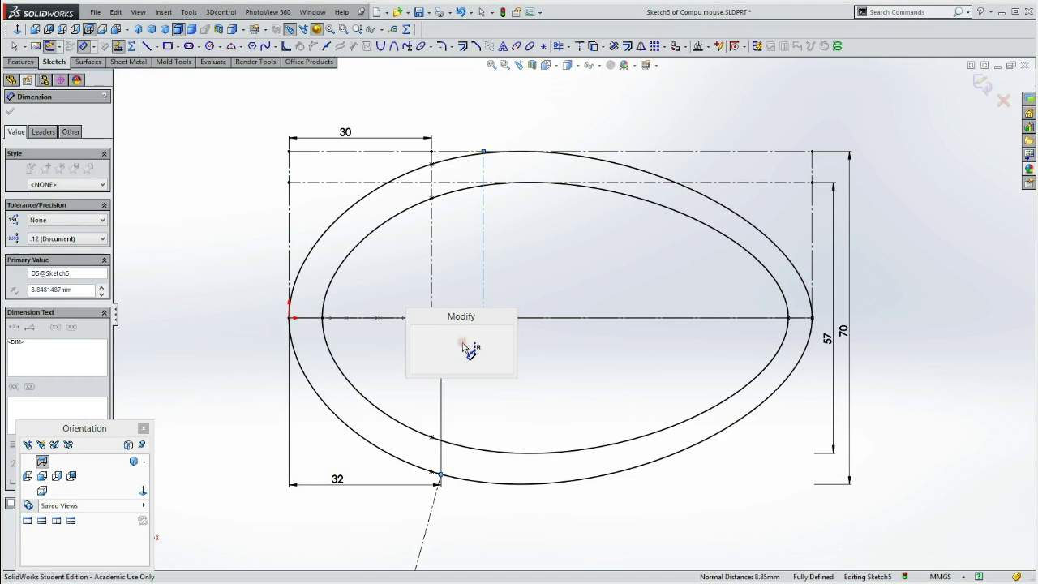
type("20")
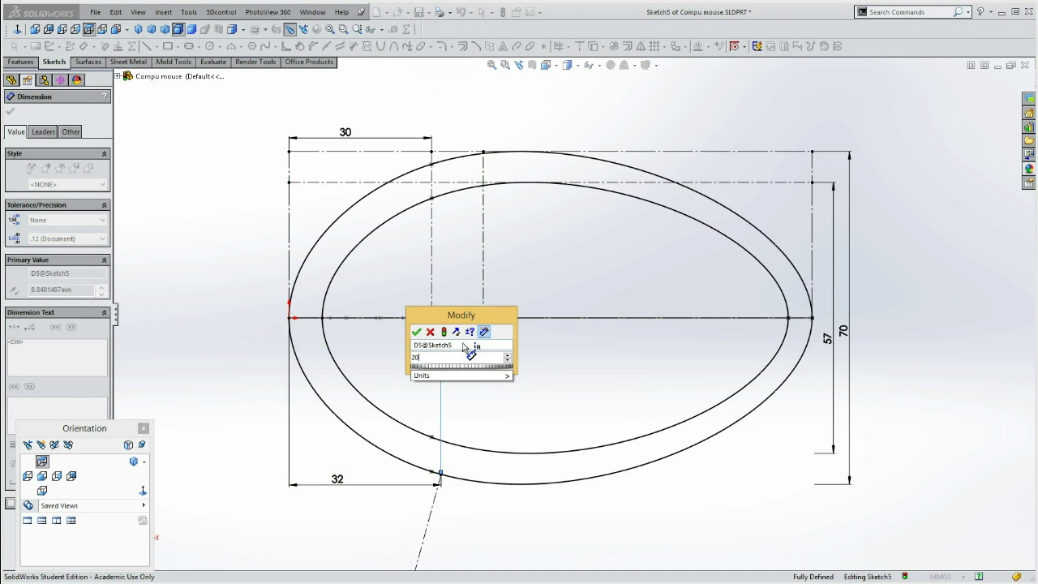
key("Return")
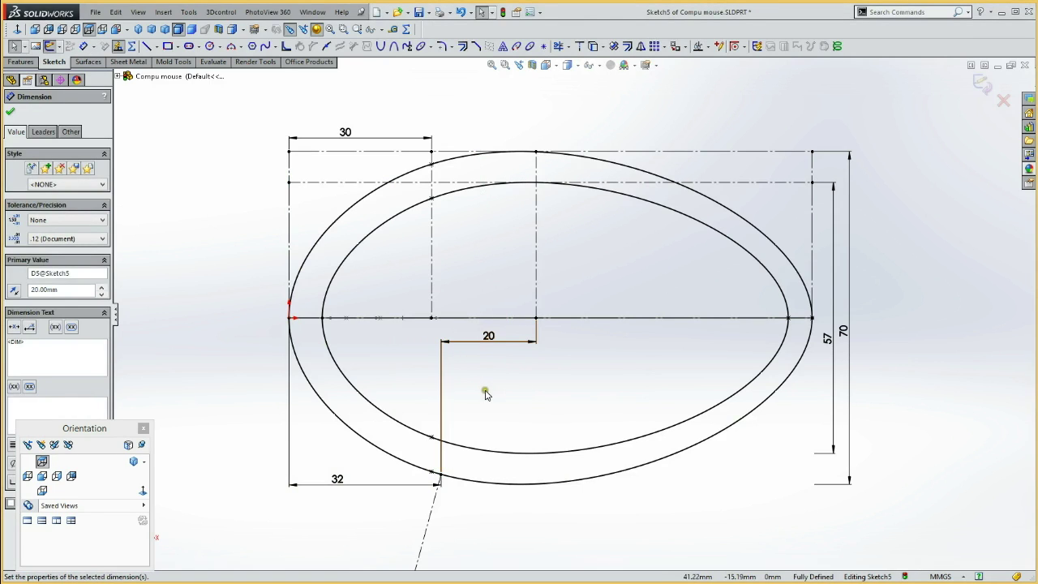
left_click(485, 394)
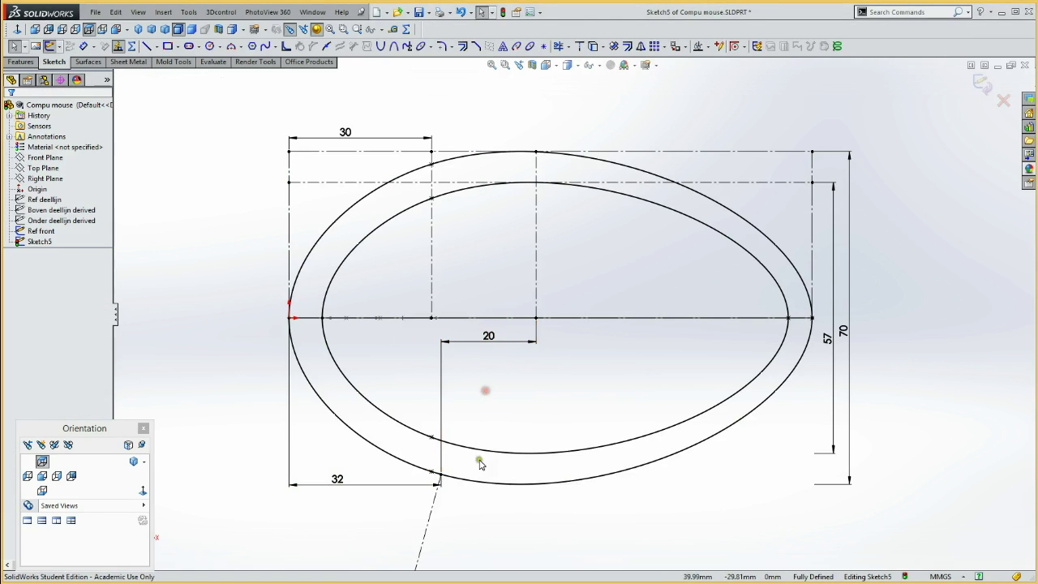
Move the 32 dimension up beside the 20 dimension below the centre line.
left_click(482, 329)
left_click_drag(338, 482, 368, 326)
left_click(406, 371)
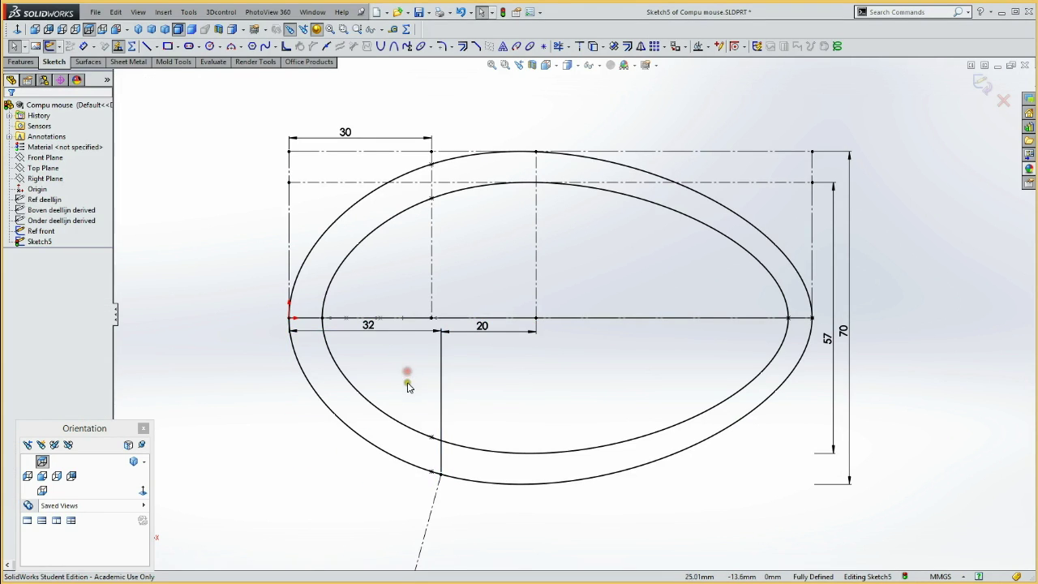
left_click(265, 46)
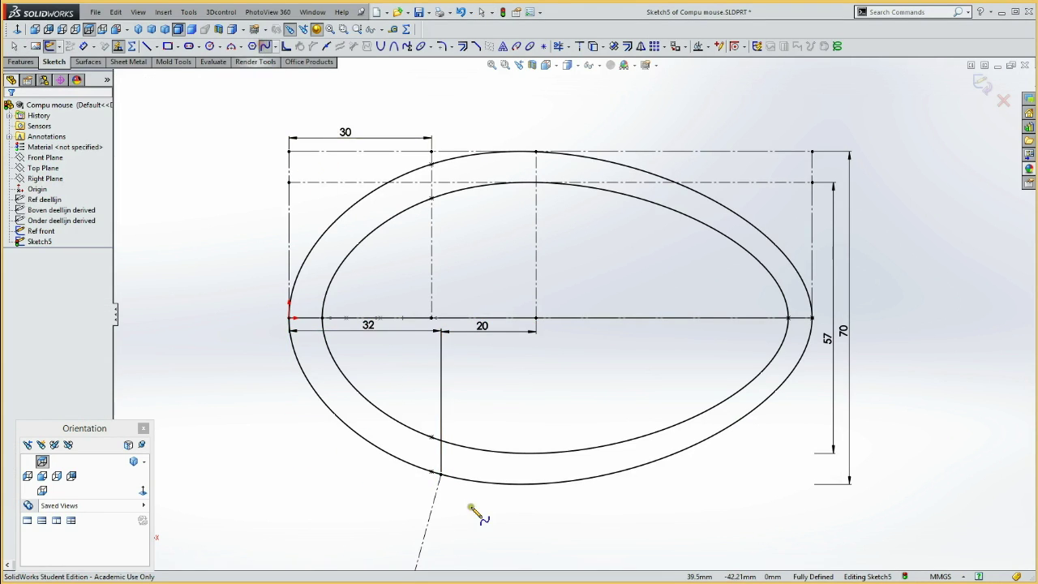
Draw a spline from the outline's lower-left point to the centre-line point, tangent to the slanted and vertical lines.
left_click(440, 475)
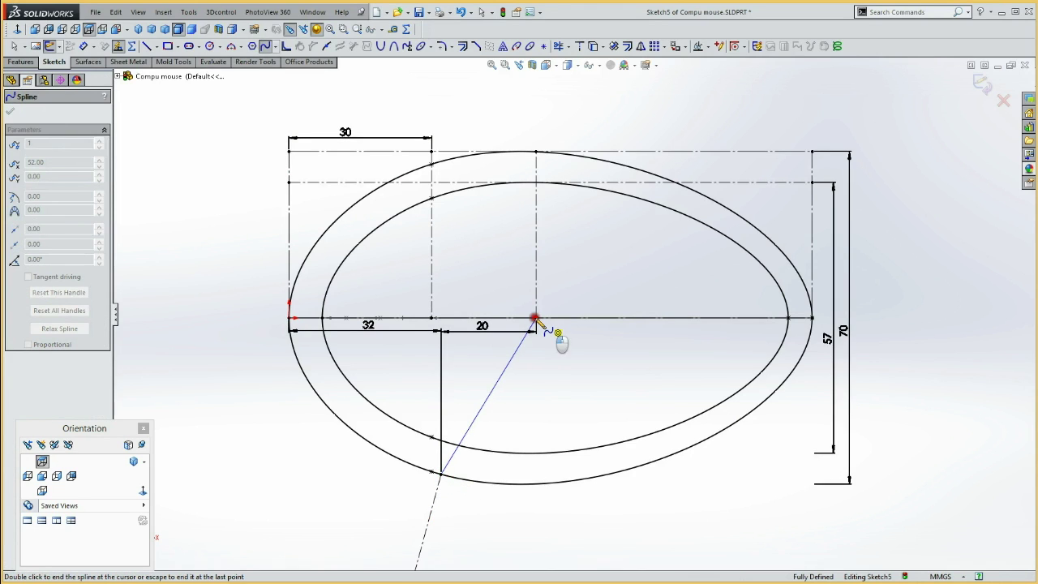
double_click(535, 318)
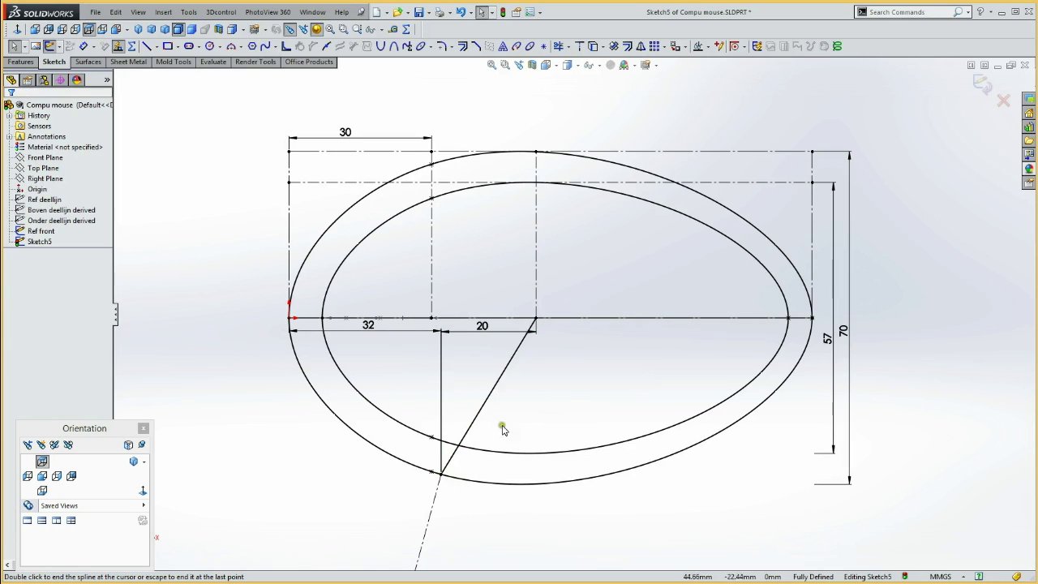
left_click(468, 433)
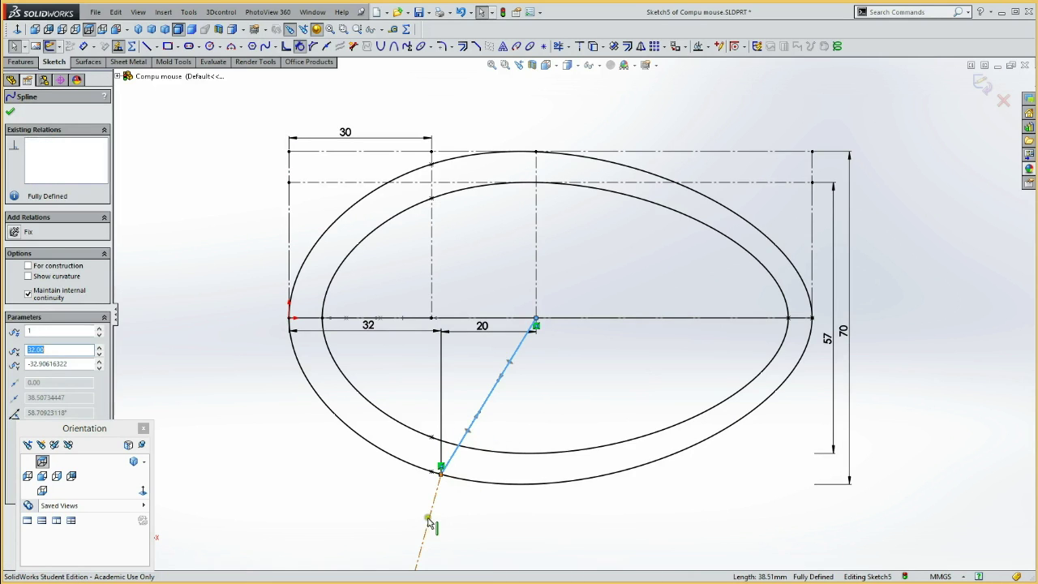
left_click(436, 513, "ctrl")
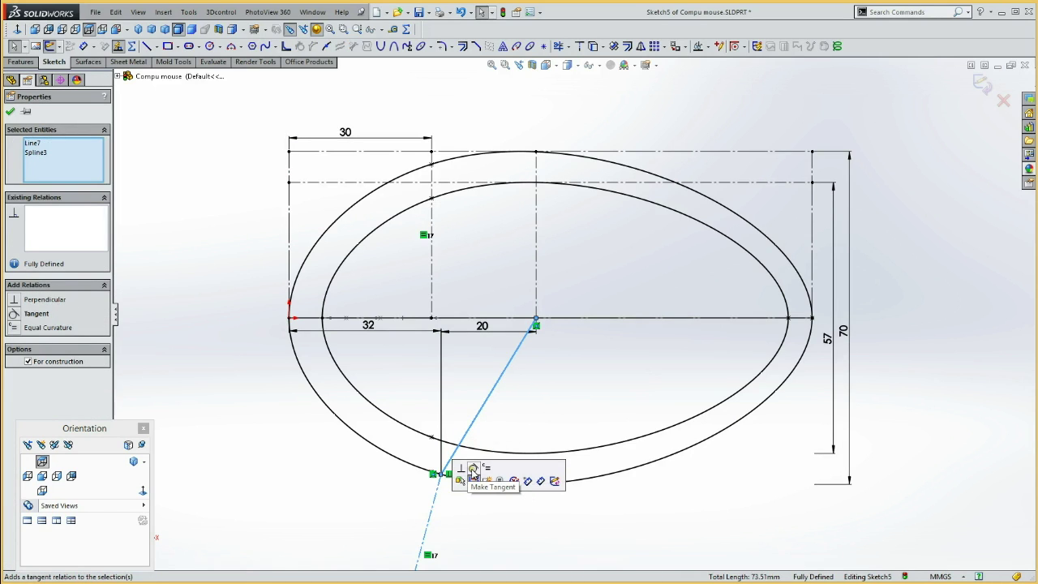
left_click(471, 474)
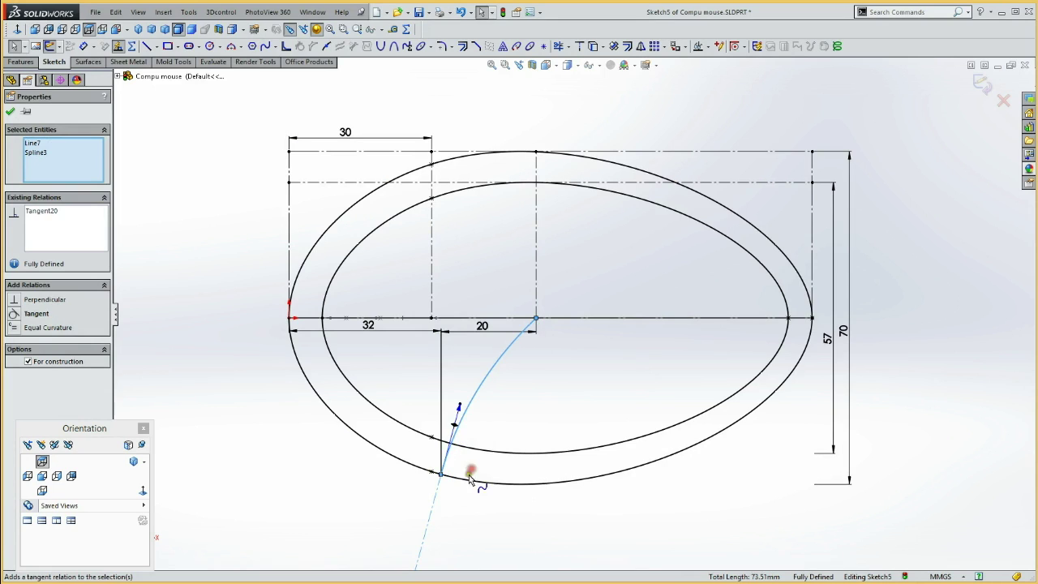
left_click(537, 287)
left_click(513, 347, "ctrl")
left_click(556, 293)
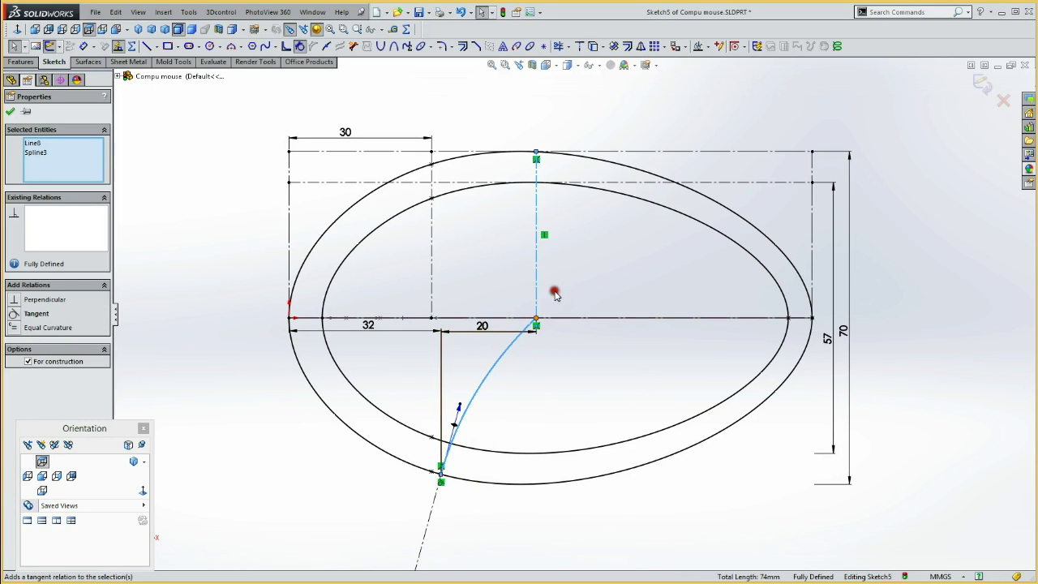
left_click(528, 415)
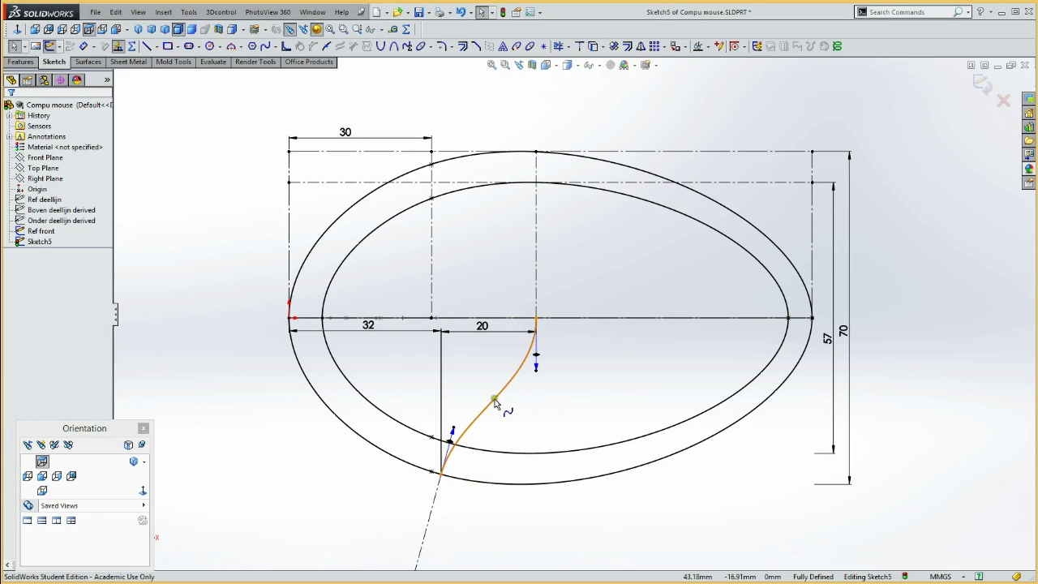
left_click(497, 403)
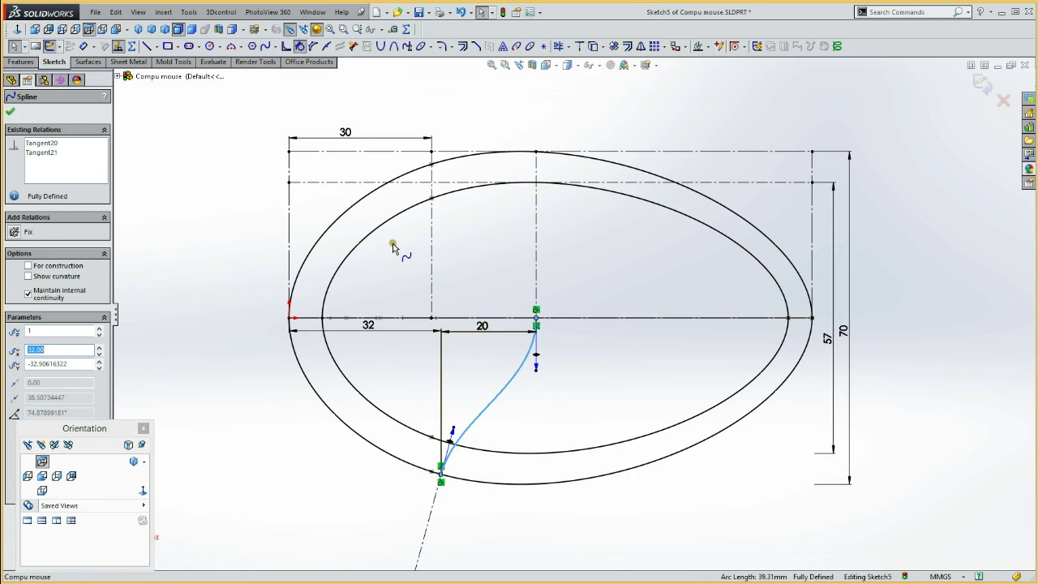
Offset the S-spline 0.80 mm to the reversed side and place its 0.80 dimension beside the curves.
left_click(463, 47)
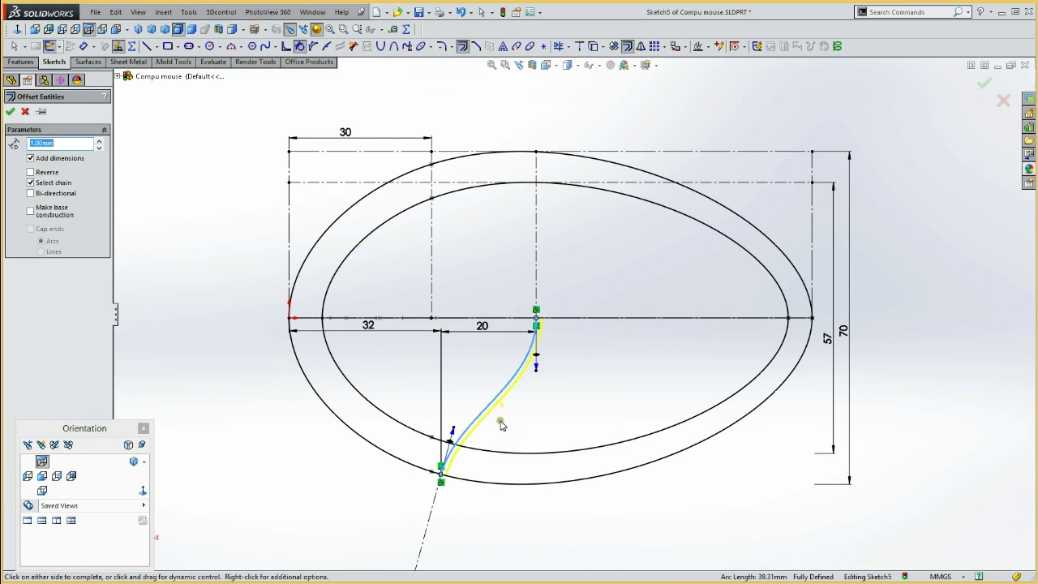
left_click(31, 172)
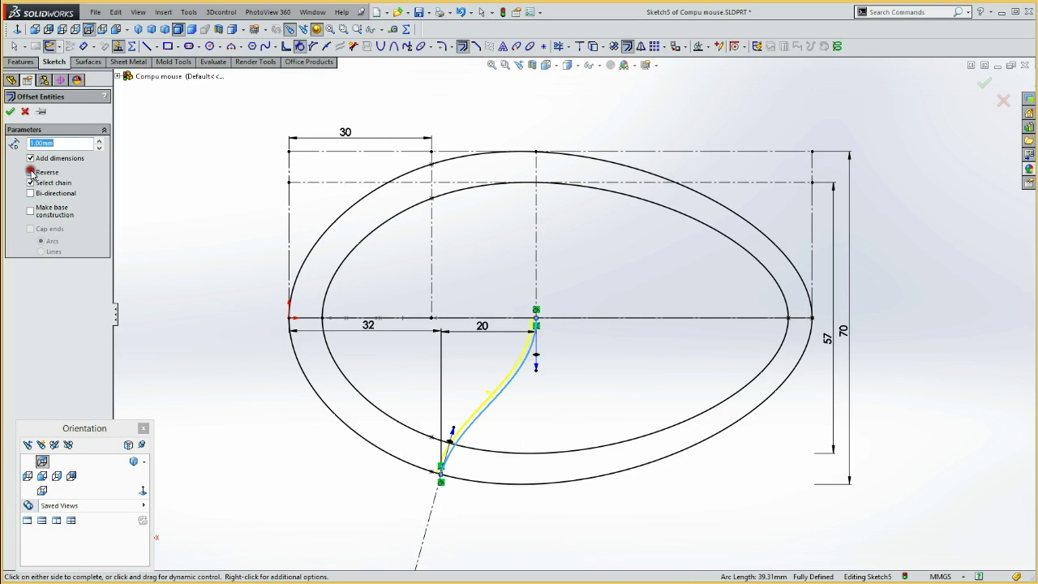
left_click(25, 144)
left_click(10, 112)
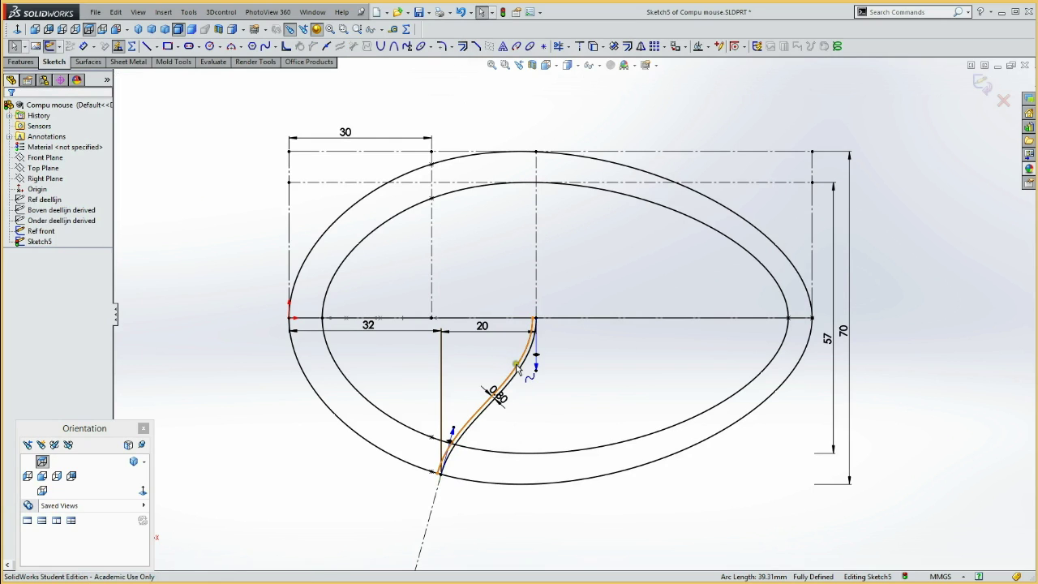
left_click(535, 324)
left_click(565, 330)
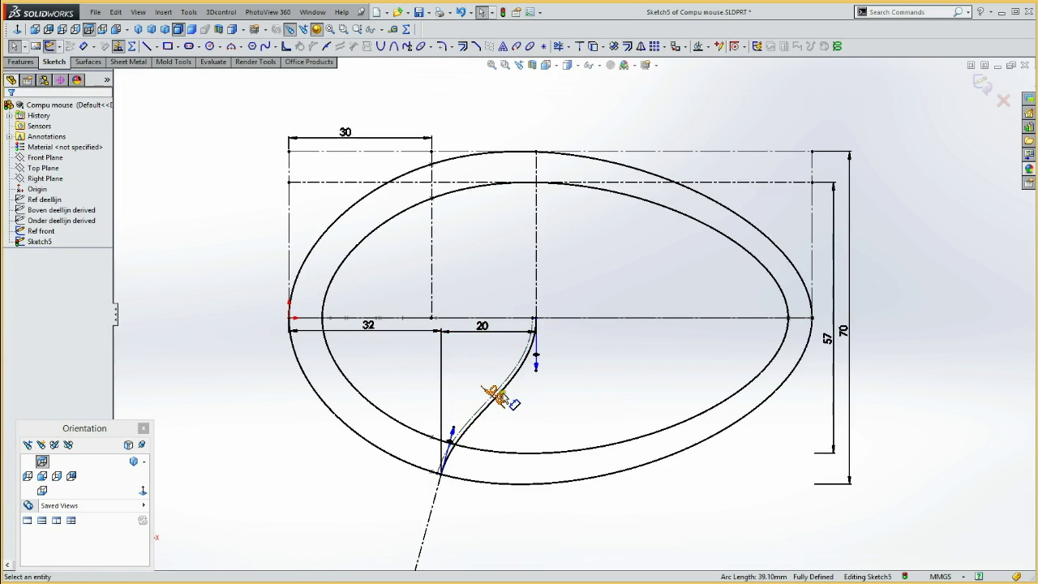
left_click_drag(495, 395, 475, 368)
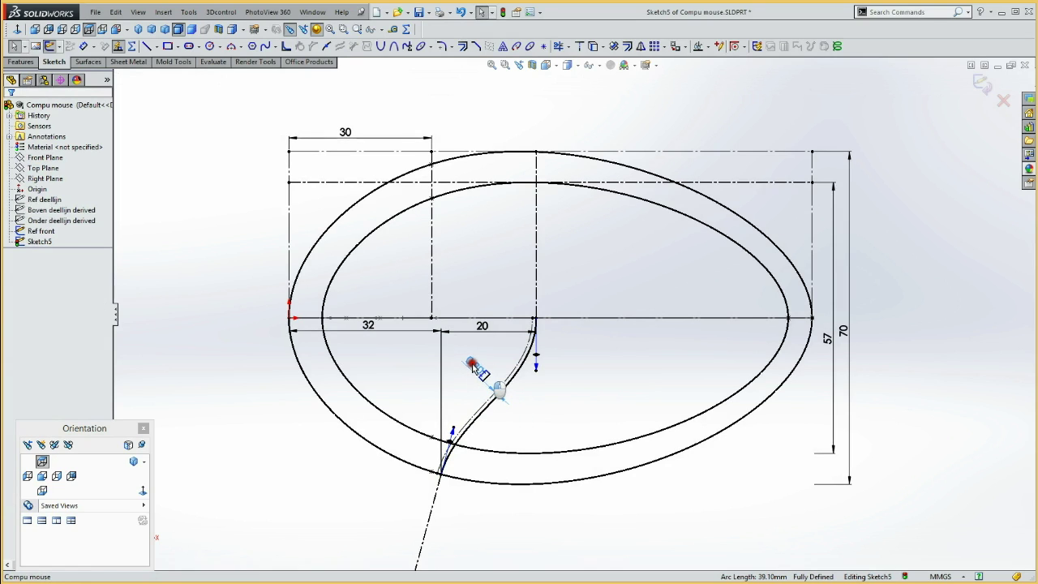
left_click(473, 366)
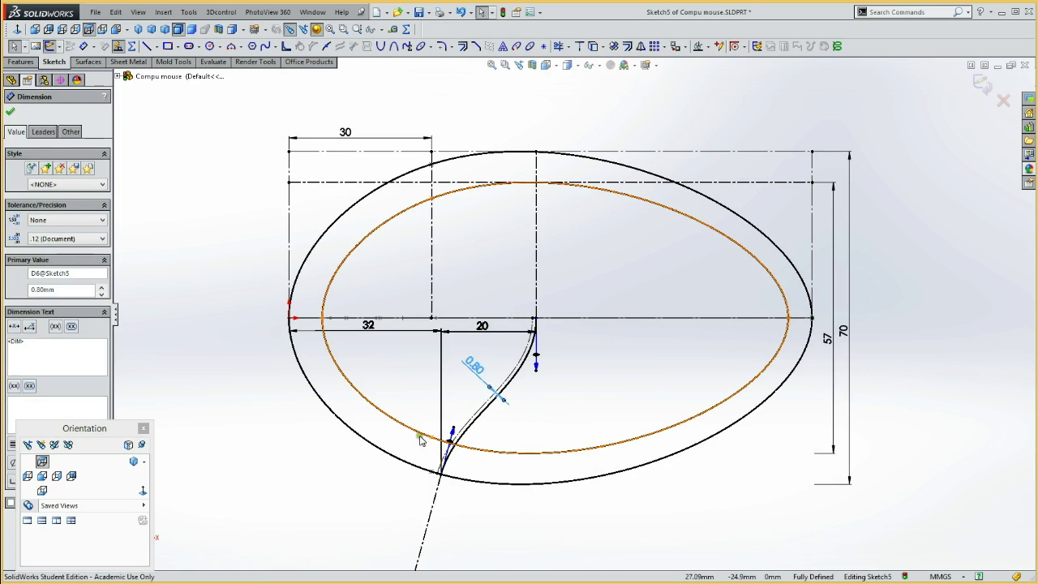
left_click(333, 479)
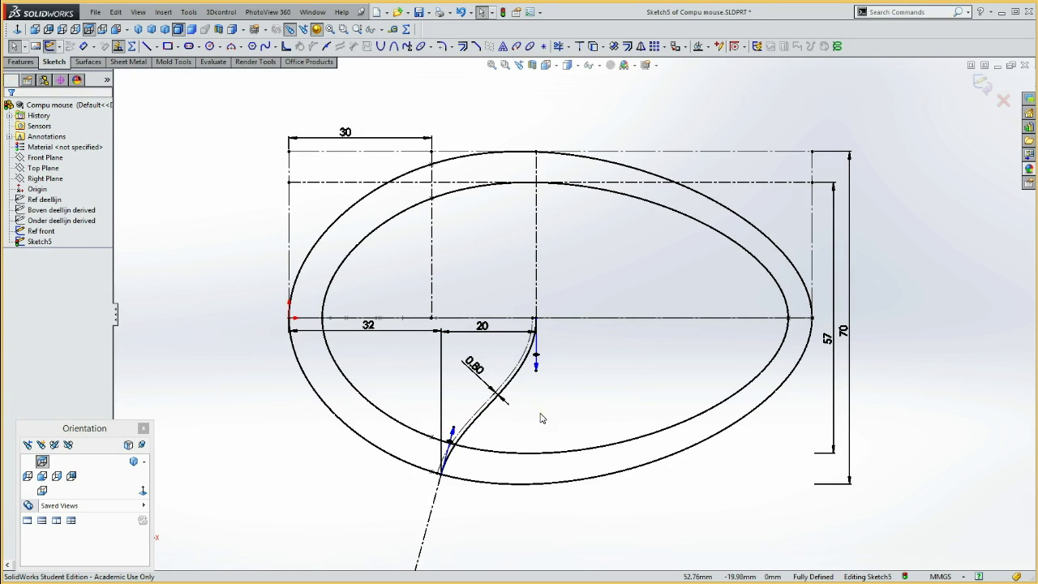
Draw a vertical 35 mm construction line down from the oval's bottom, equal to the slanted line.
key("l")
left_click(492, 483)
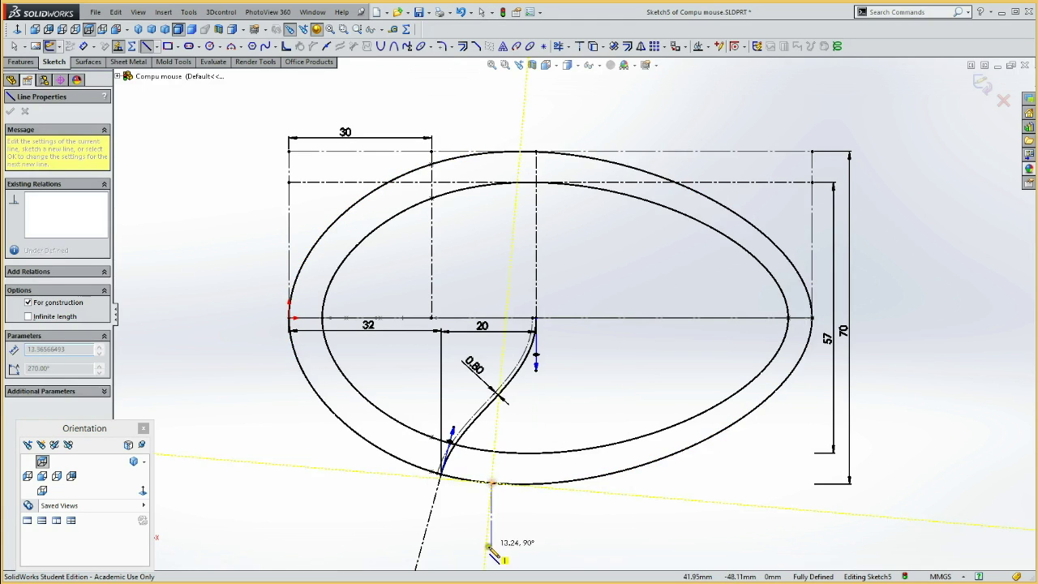
left_click(486, 563)
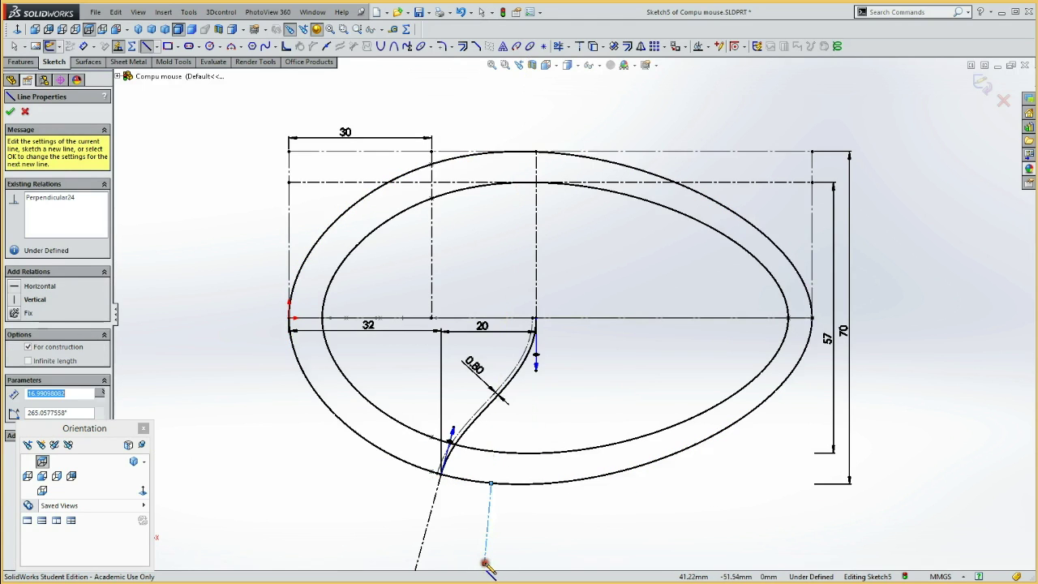
key("Escape")
left_click(427, 533, "ctrl")
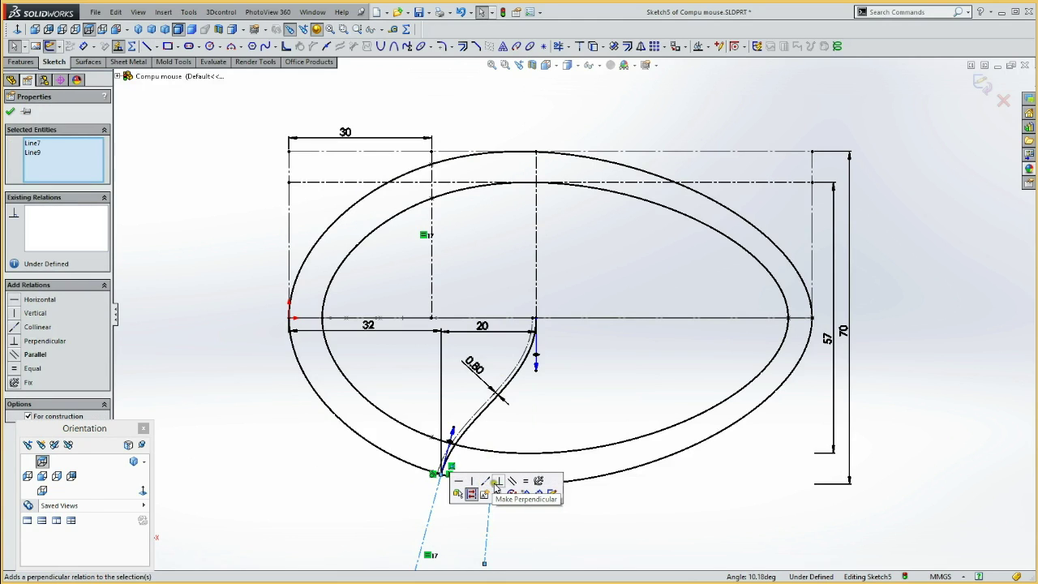
left_click(525, 484)
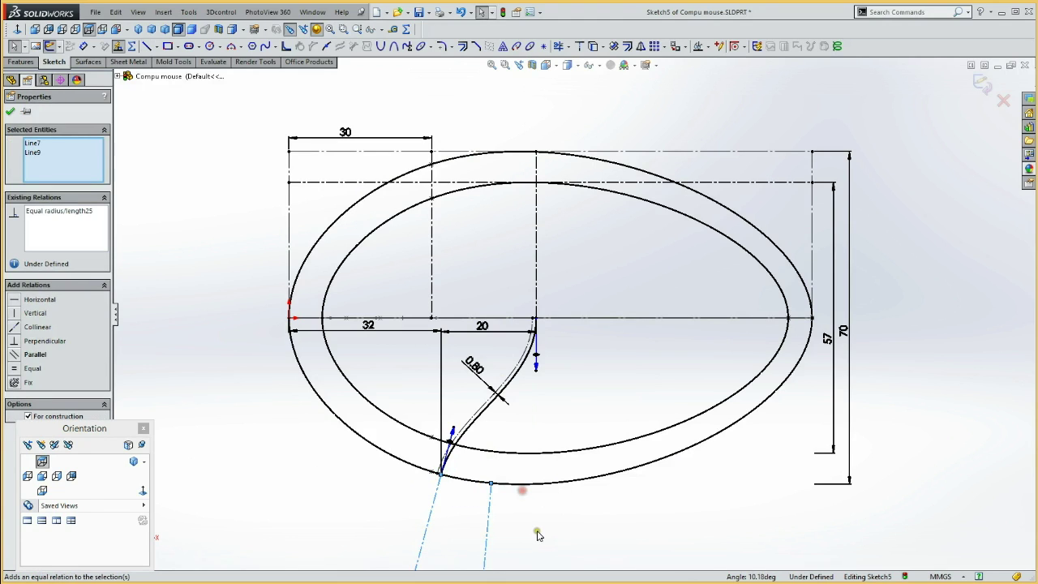
left_click(536, 535)
left_click(488, 531)
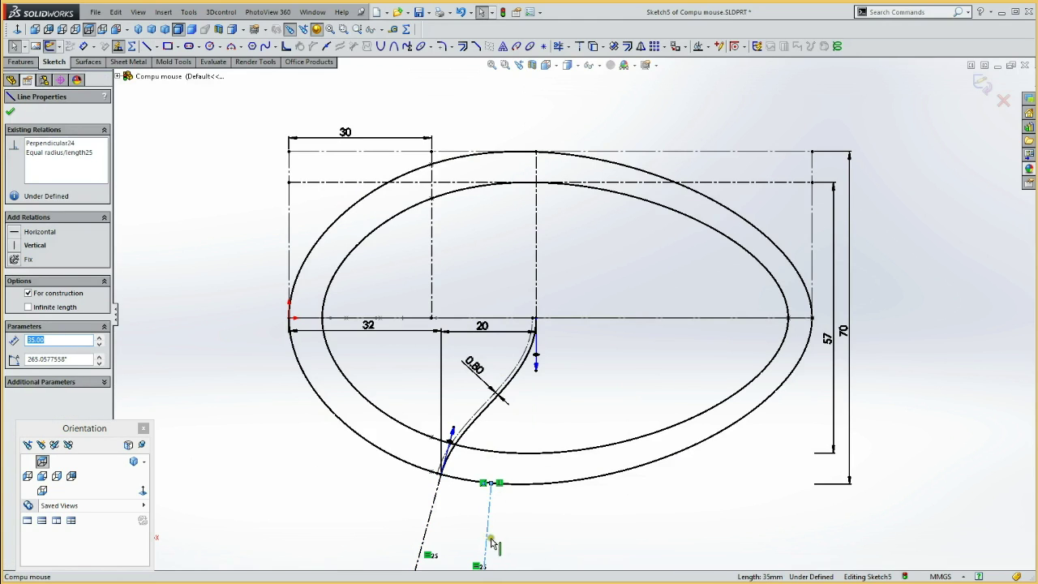
left_click(18, 246)
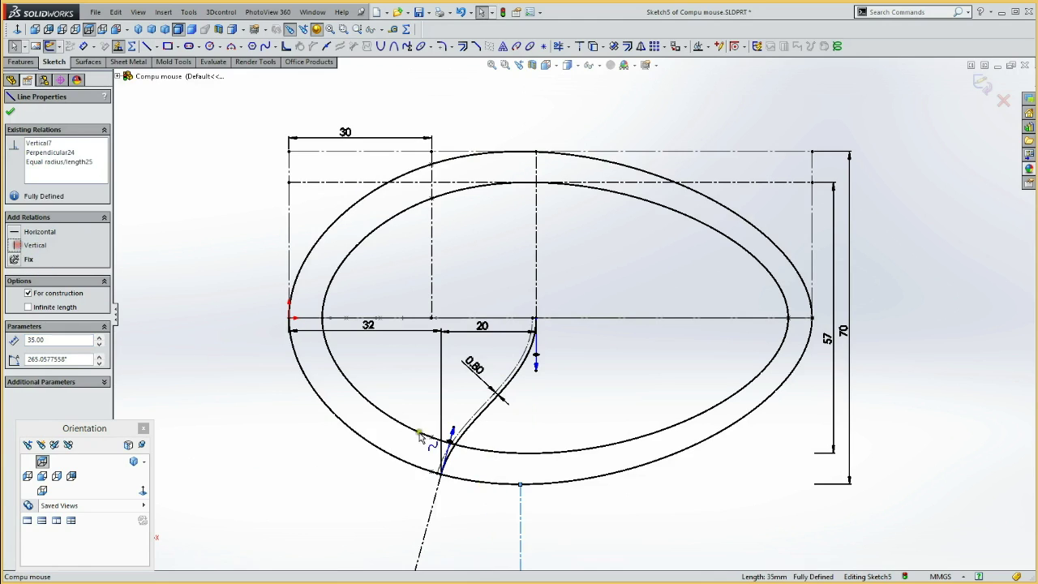
left_click(538, 551)
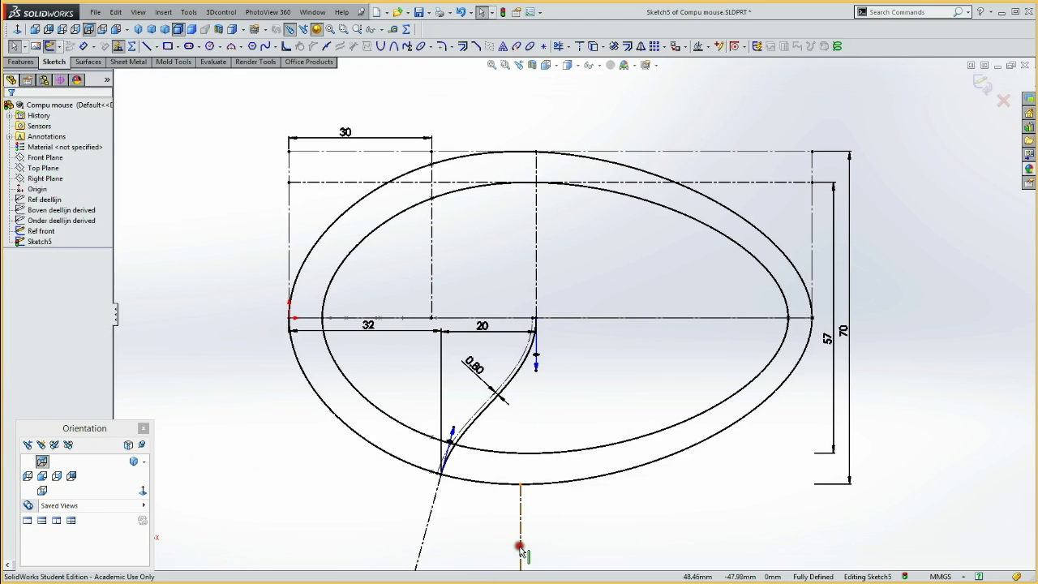
left_click(521, 546)
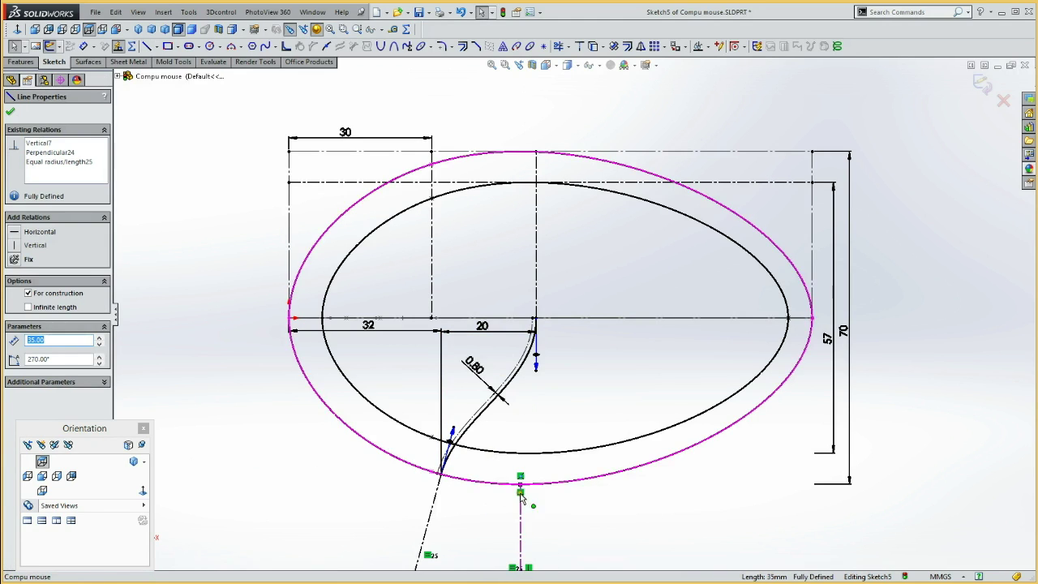
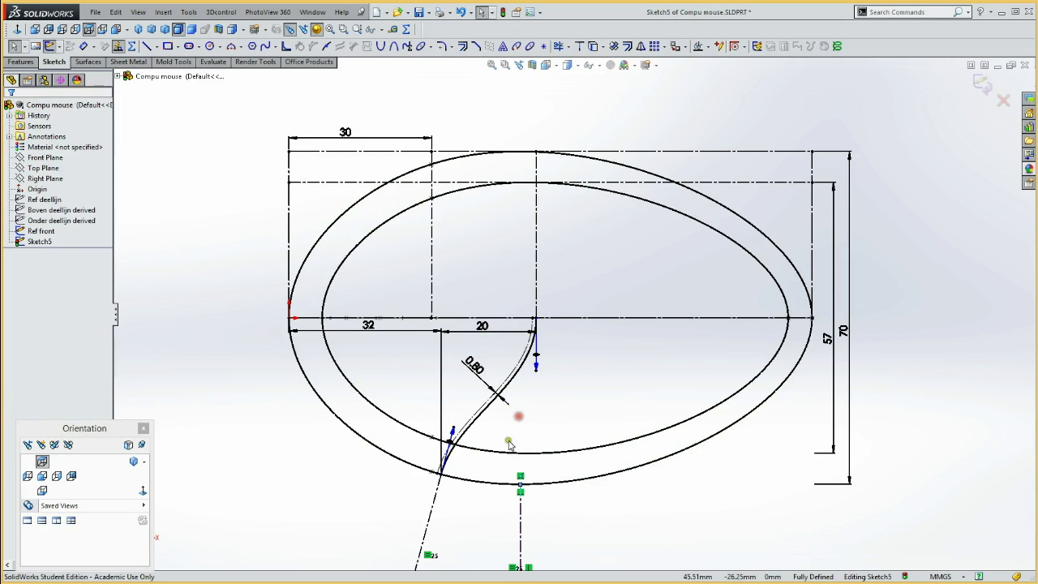
Exit the top outline sketch and rename Sketch5 to 'Ref top'.
left_click(521, 416)
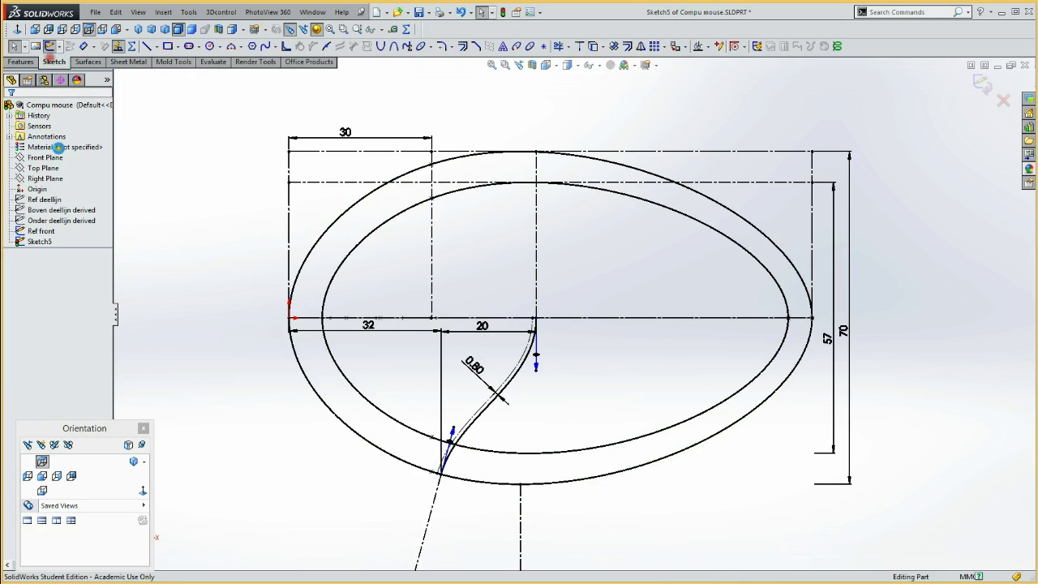
left_click(51, 47)
left_click(40, 242)
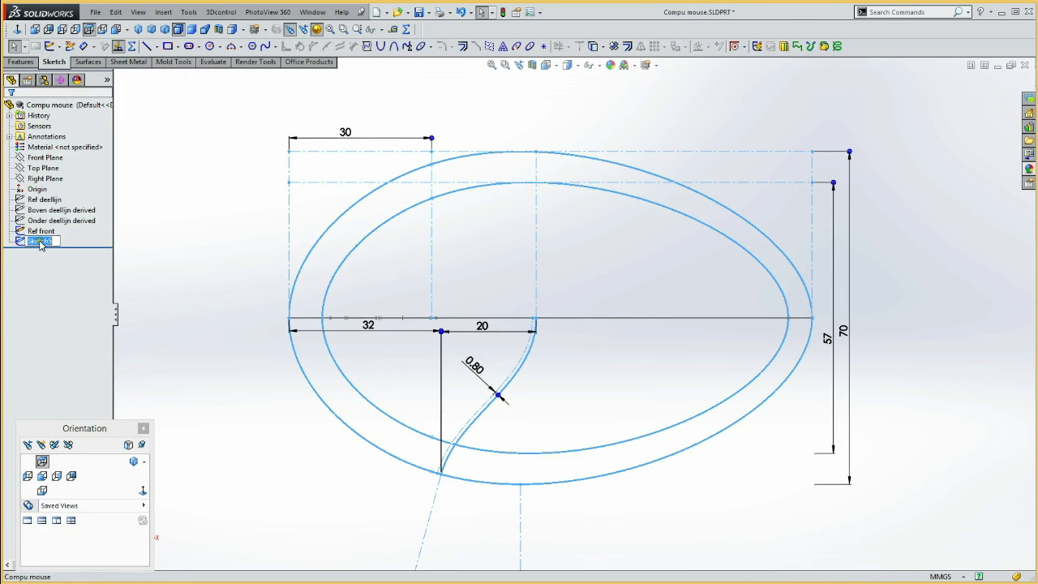
type("Ref top")
left_click(165, 327)
Create a reference plane through the Ref top line, perpendicular to Top Plane.
mouse_move(225, 438)
middle_mouse_down()
mouse_move(219, 348)
mouse_move(257, 240)
mouse_move(276, 274)
mouse_move(224, 251)
mouse_move(235, 239)
mouse_move(246, 255)
mouse_move(258, 248)
middle_mouse_up()
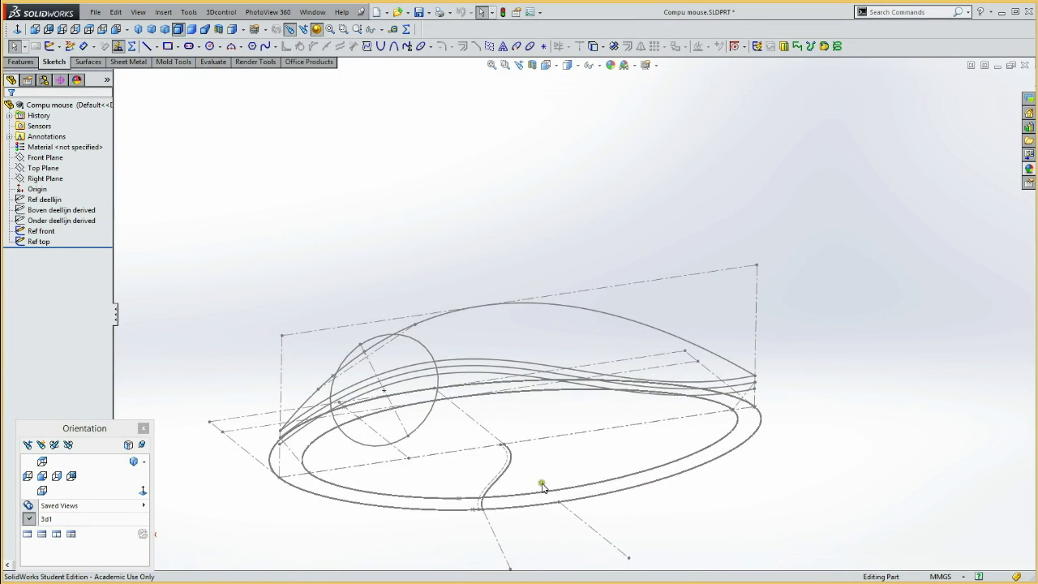
left_click(581, 520)
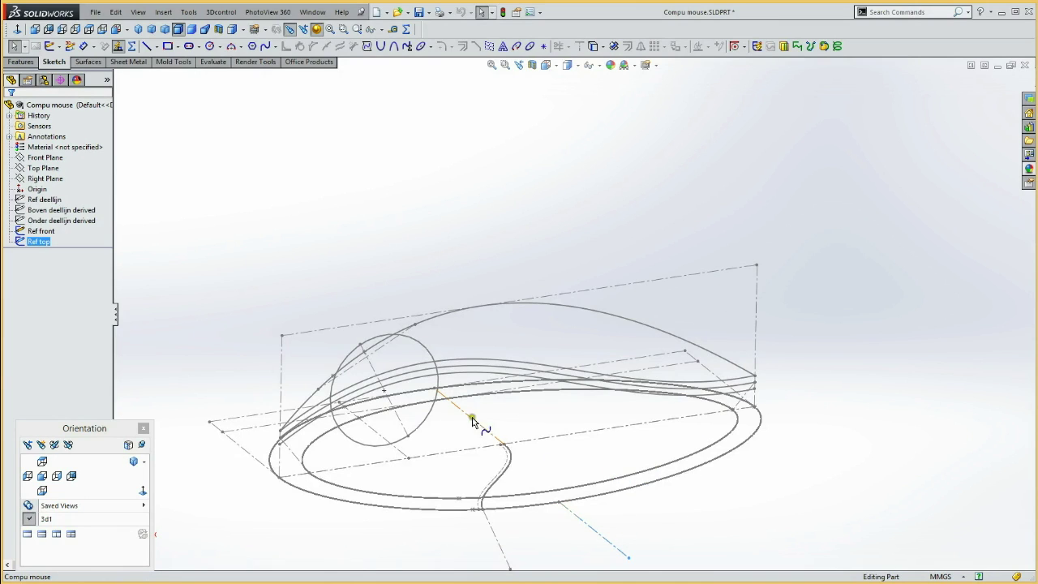
left_click(41, 169)
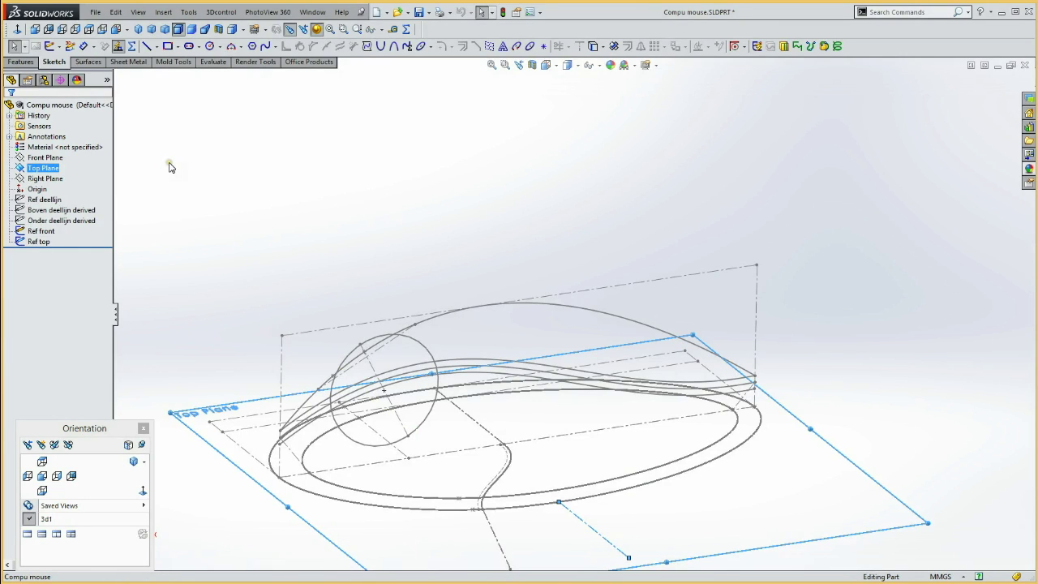
left_click(162, 11)
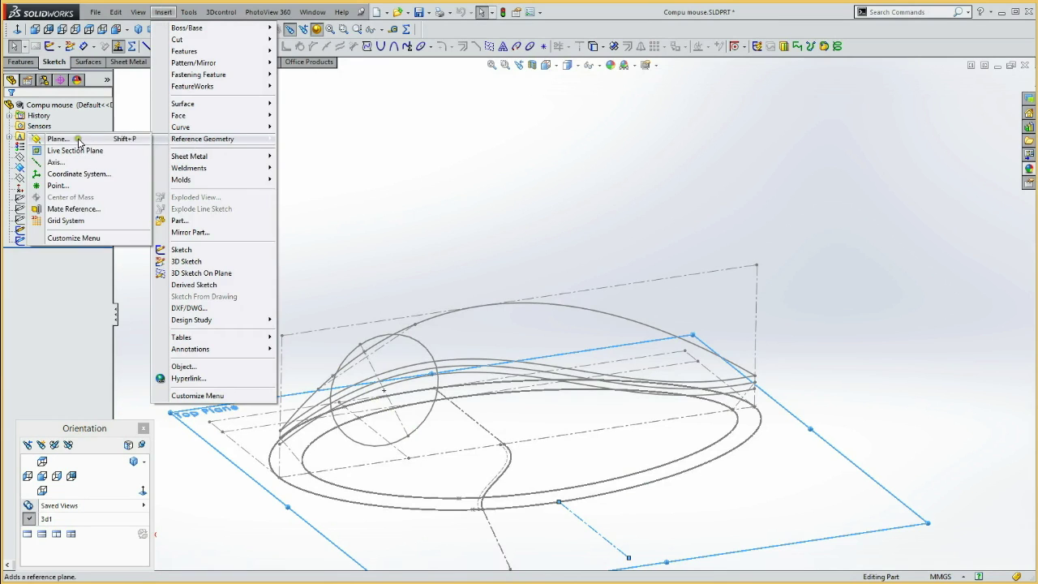
left_click(59, 139)
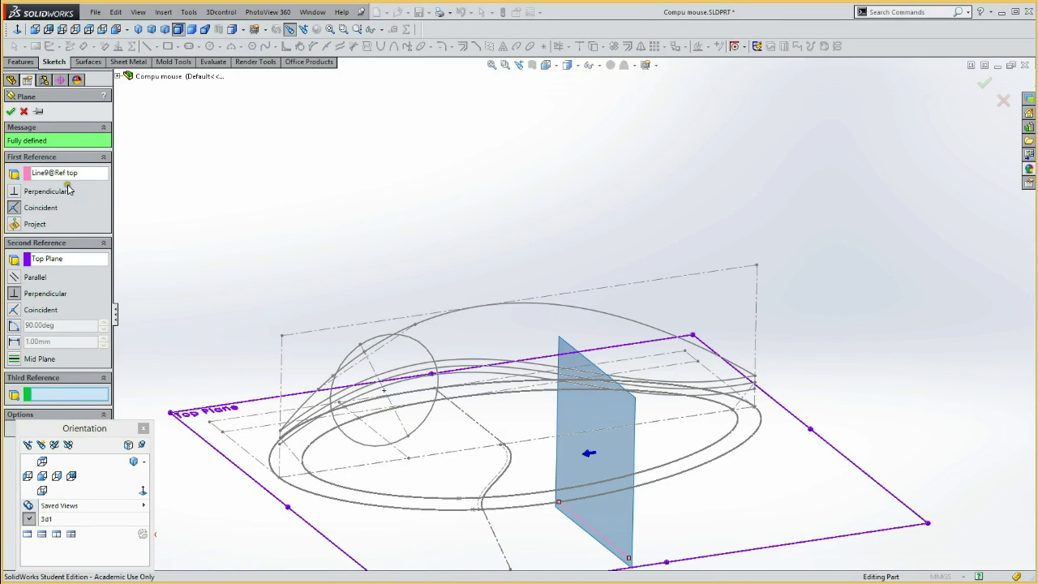
left_click(11, 112)
Rename Plane1 to 'Plane mid'.
left_click(43, 252)
left_click(42, 252)
left_click(47, 252)
type("Plane mid")
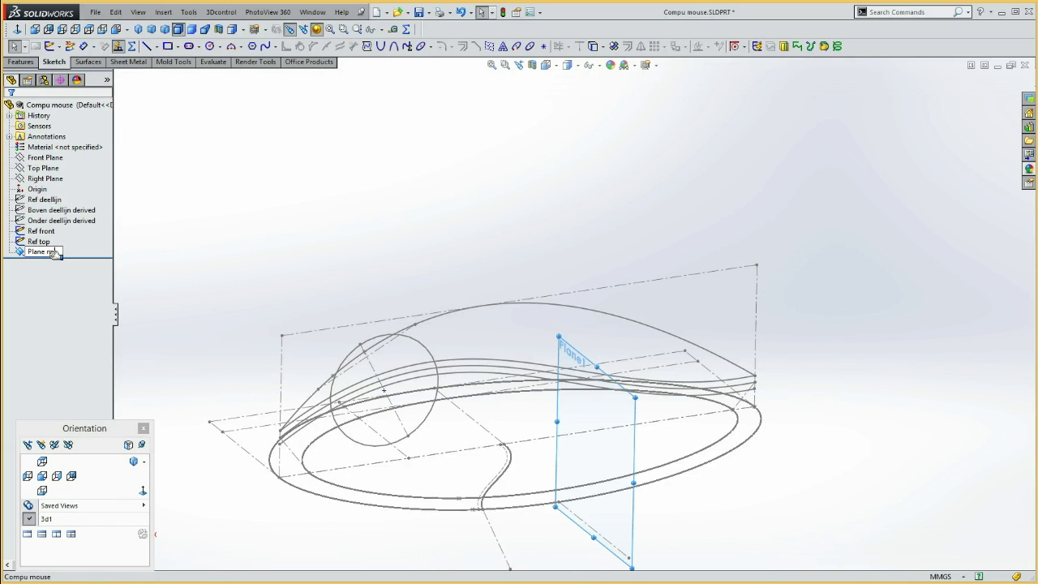
left_click(199, 227)
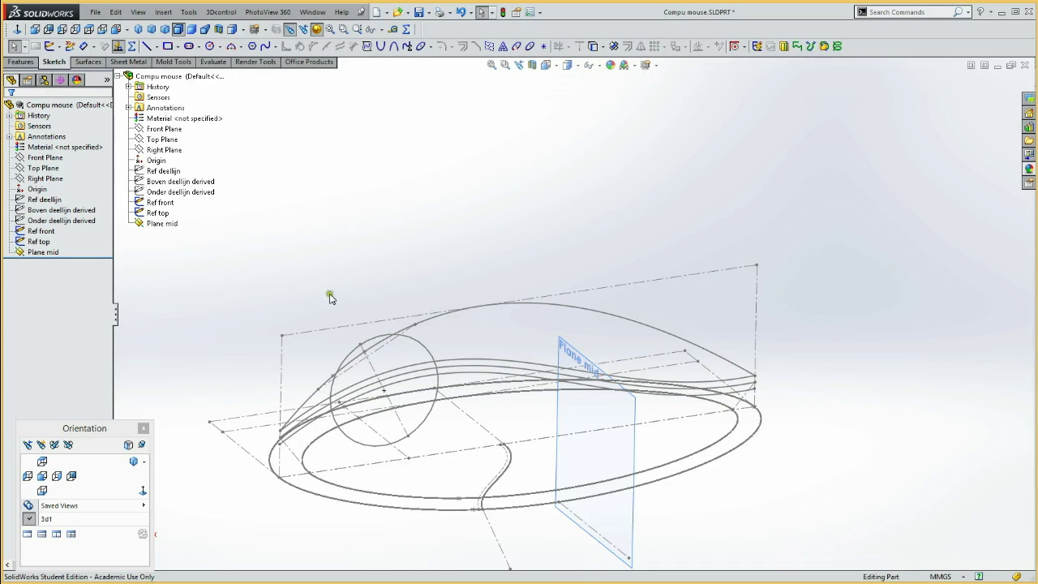
Create a reference plane through the angled Ref front line, perpendicular to Front Plane.
left_click(384, 348)
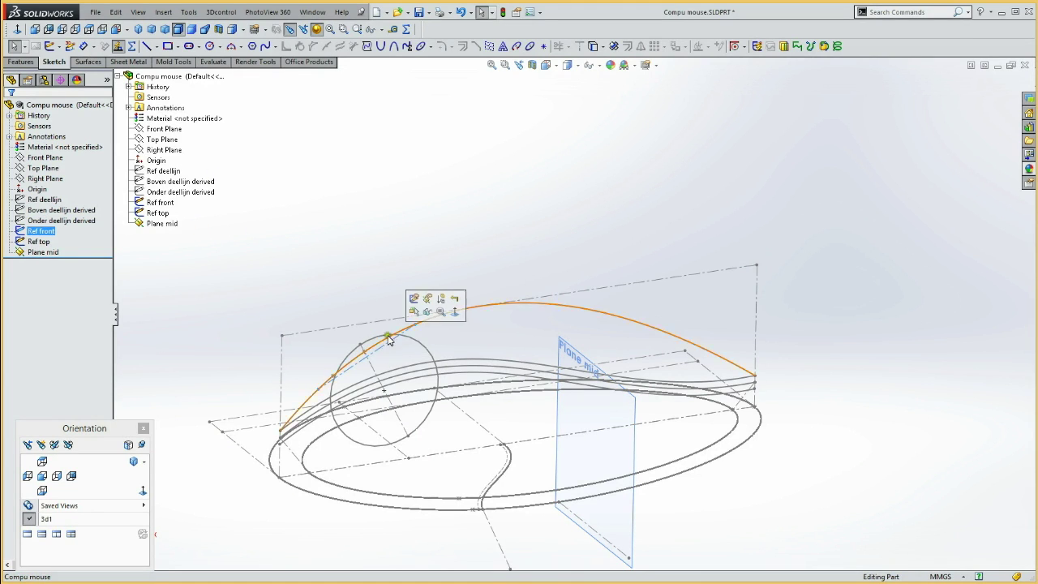
left_click(383, 314)
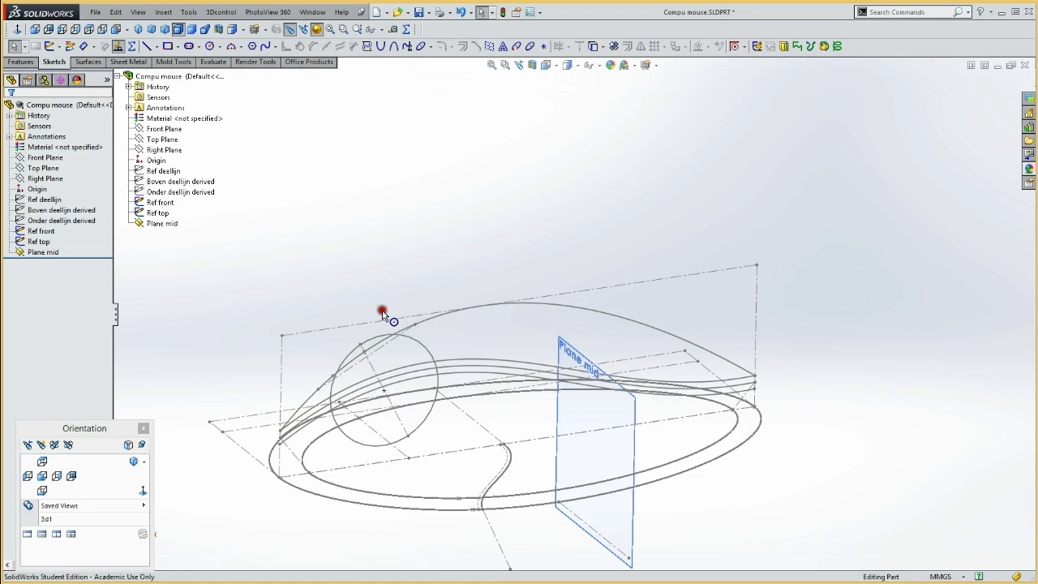
left_click(388, 343)
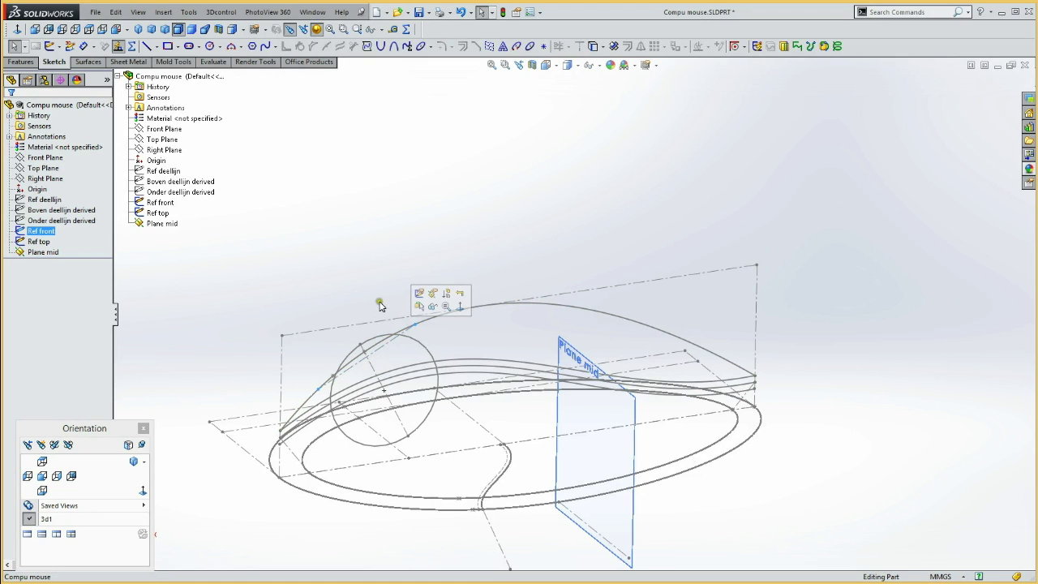
left_click(45, 158)
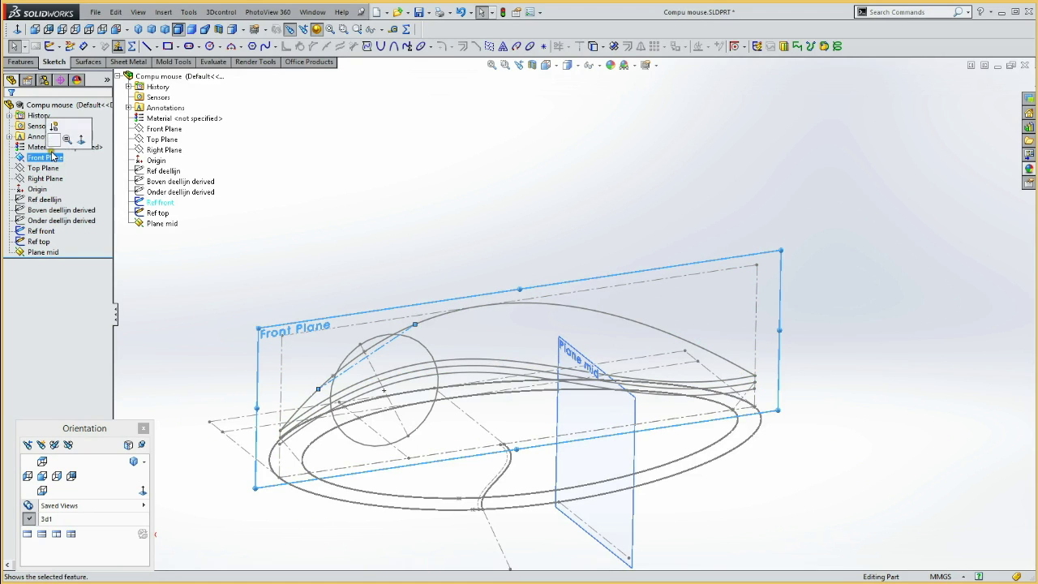
left_click(163, 12)
mouse_move(202, 138)
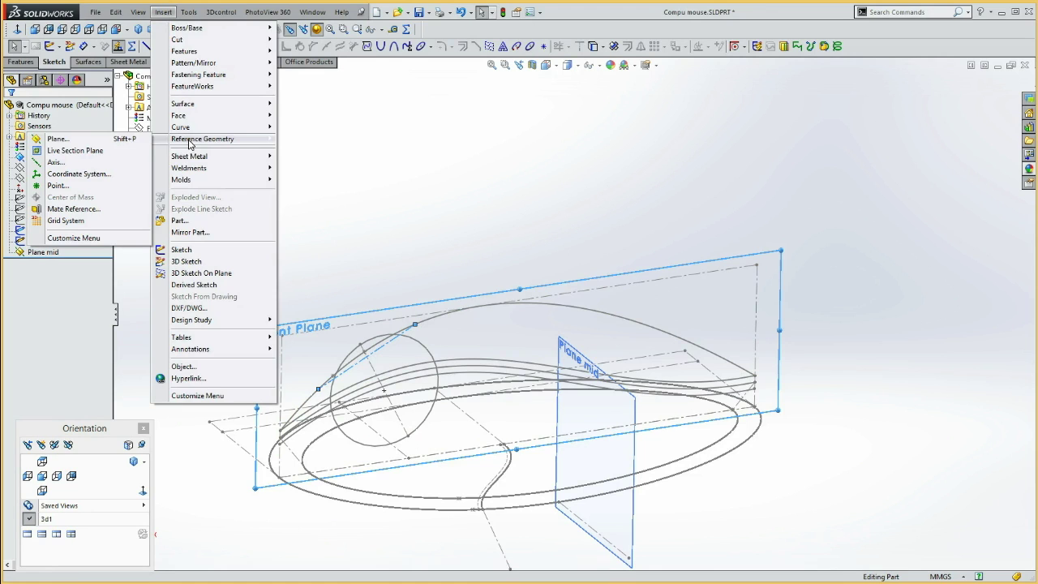
left_click(78, 139)
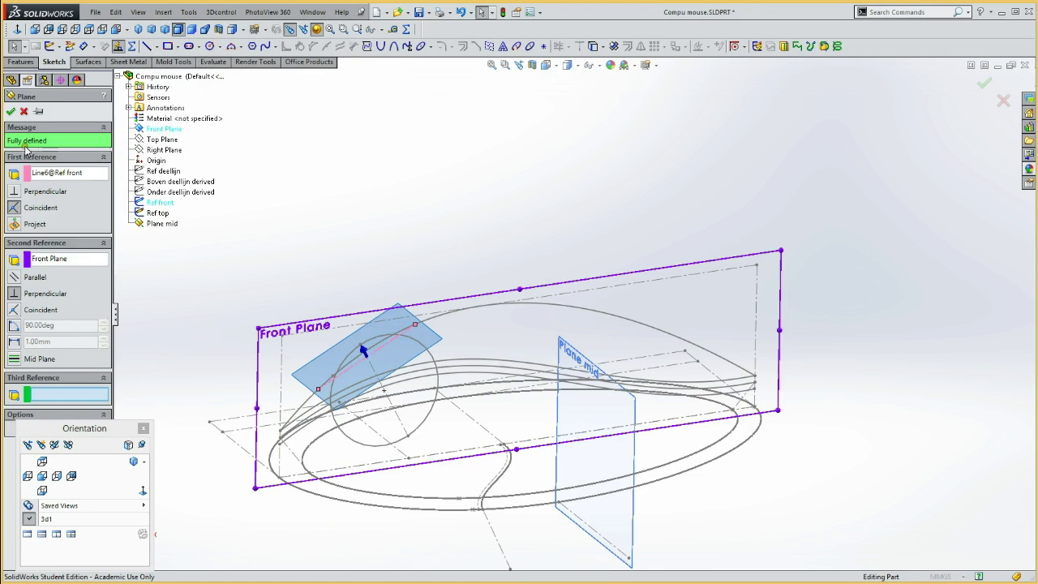
left_click(10, 112)
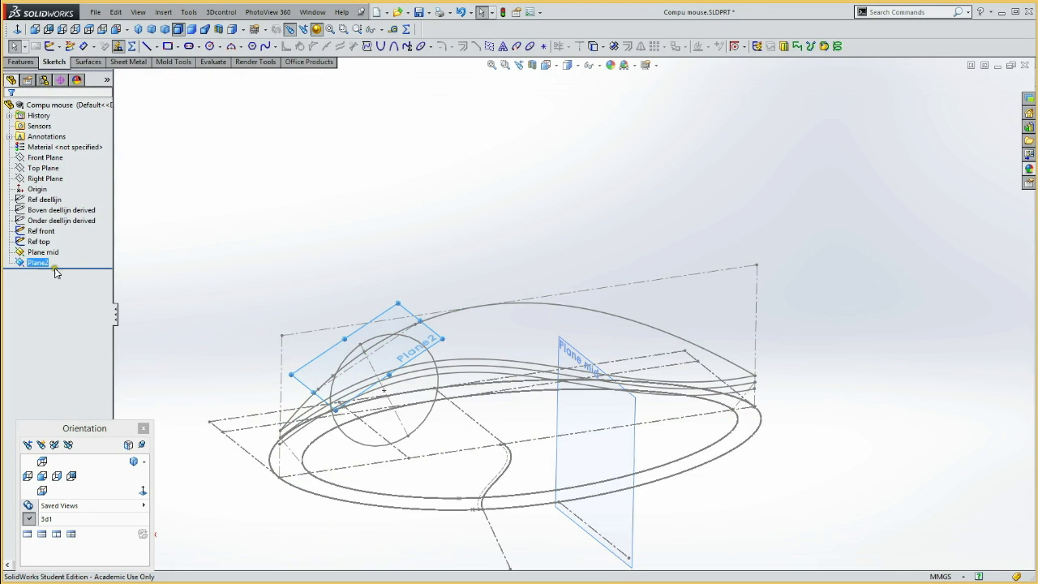
Rename Plane2 to 'Plane wheel' and start a new sketch on it.
left_click(37, 263)
left_click(49, 264)
type("wheel")
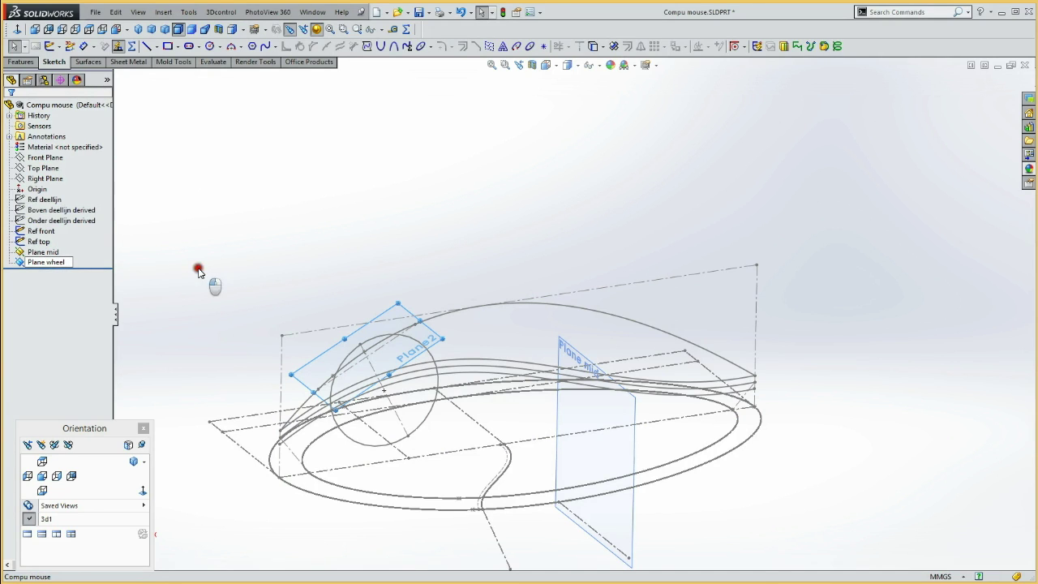
left_click(213, 284)
left_click(55, 264)
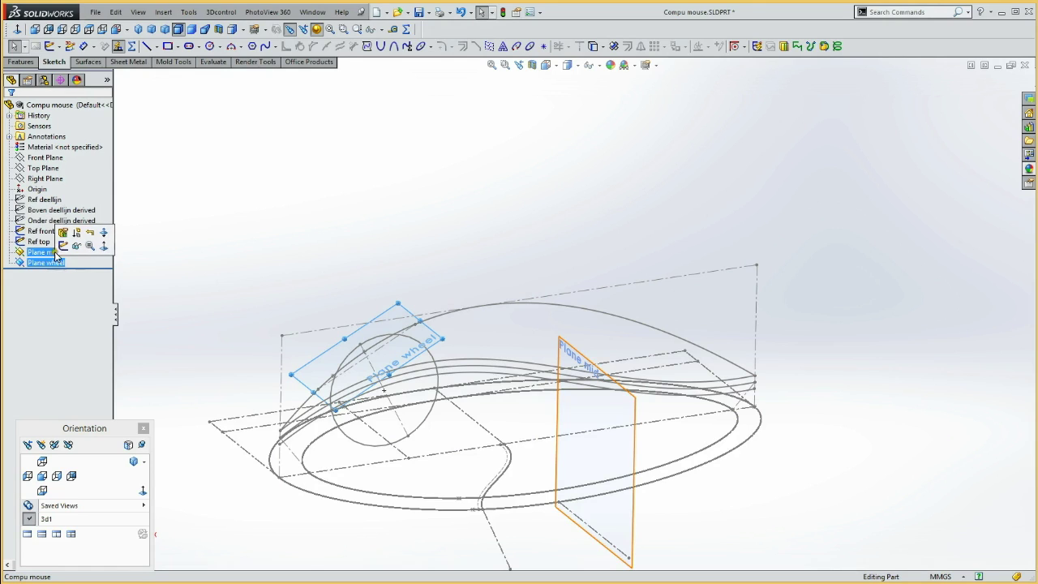
left_click(79, 262)
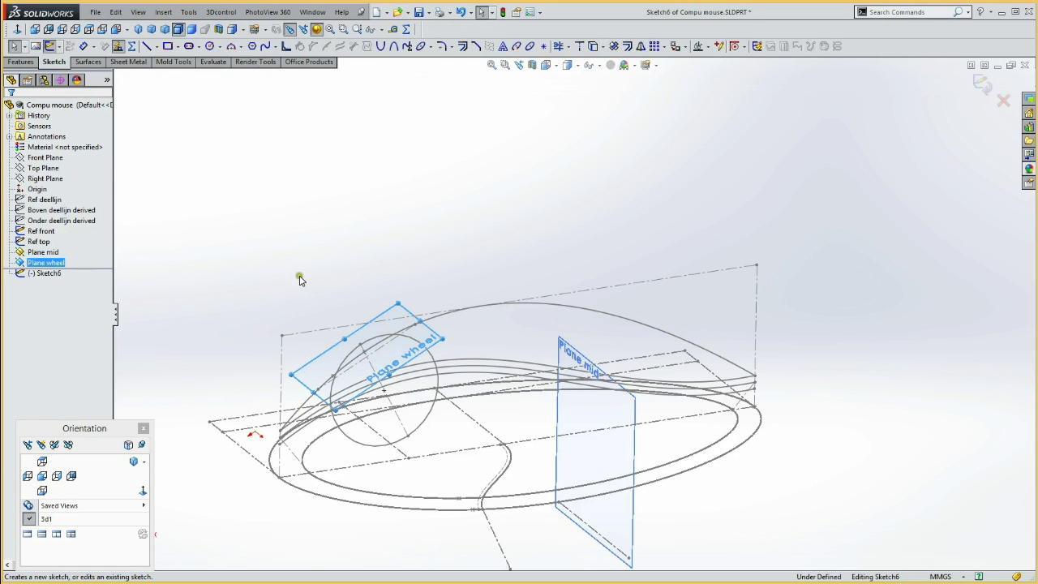
Convert the Ref front line into the new sketch as a construction line.
left_click(378, 340)
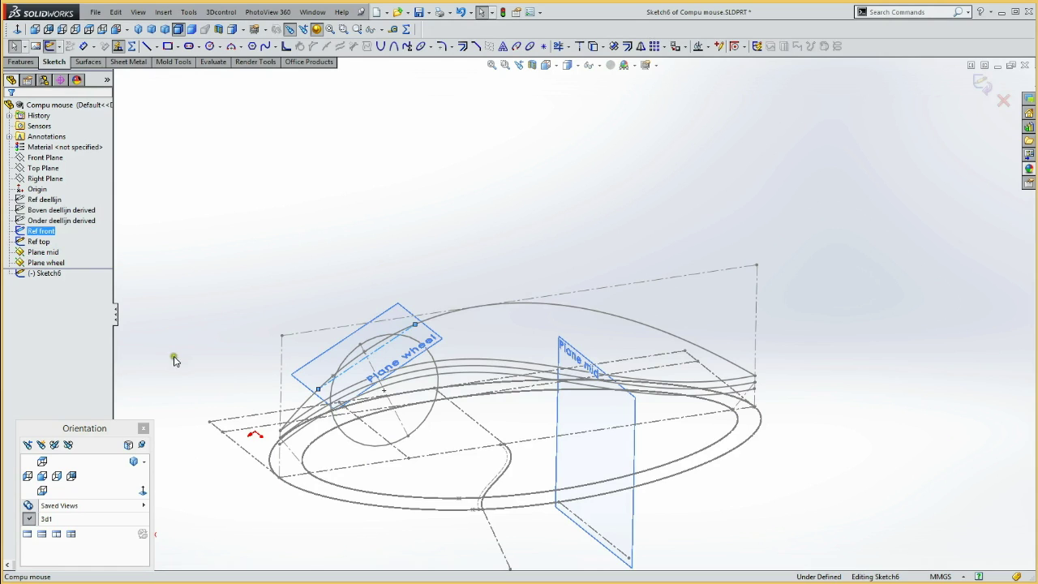
key("c")
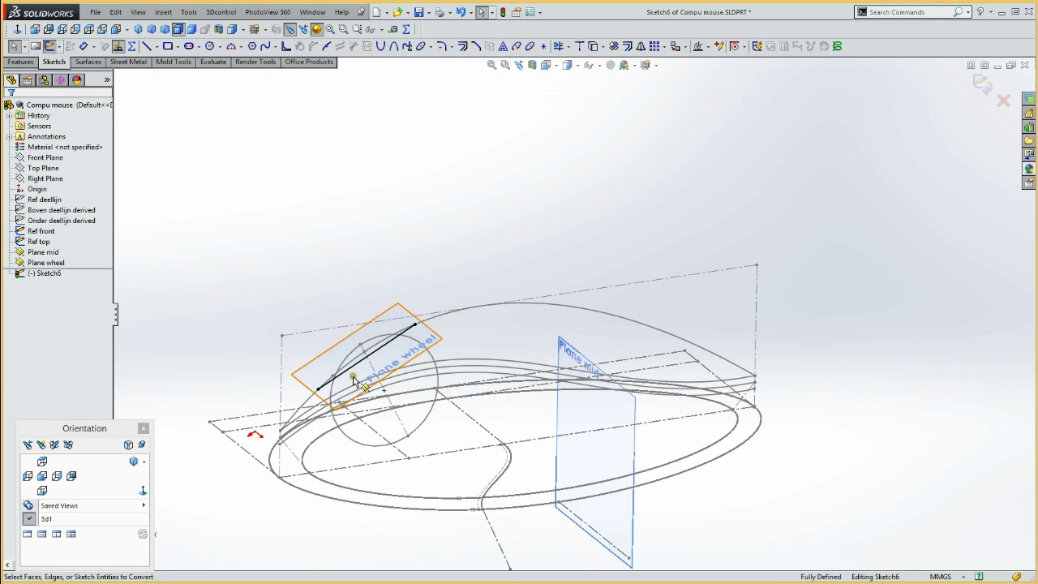
left_click(353, 366)
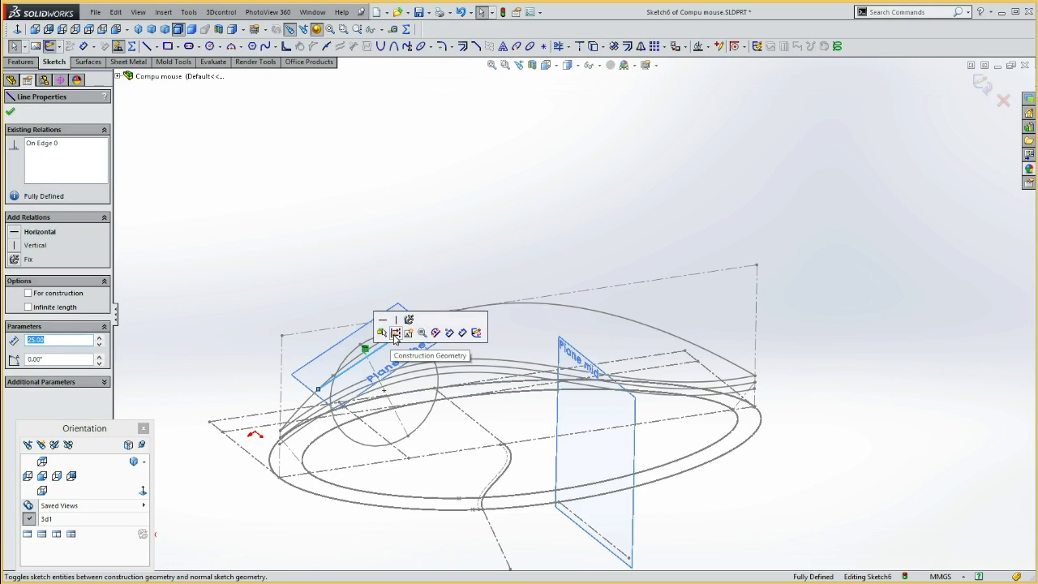
left_click(395, 334)
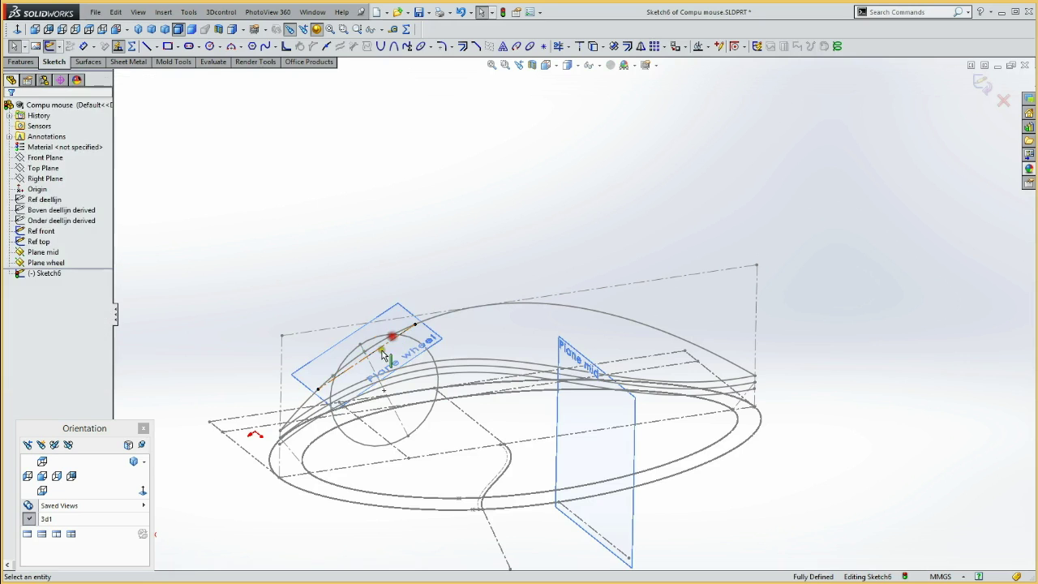
Hide the Ref front and Ref top sketches and planes, then view the sketch plane head-on.
left_click(40, 231)
left_click(42, 262, "ctrl")
left_click(44, 242, "shift")
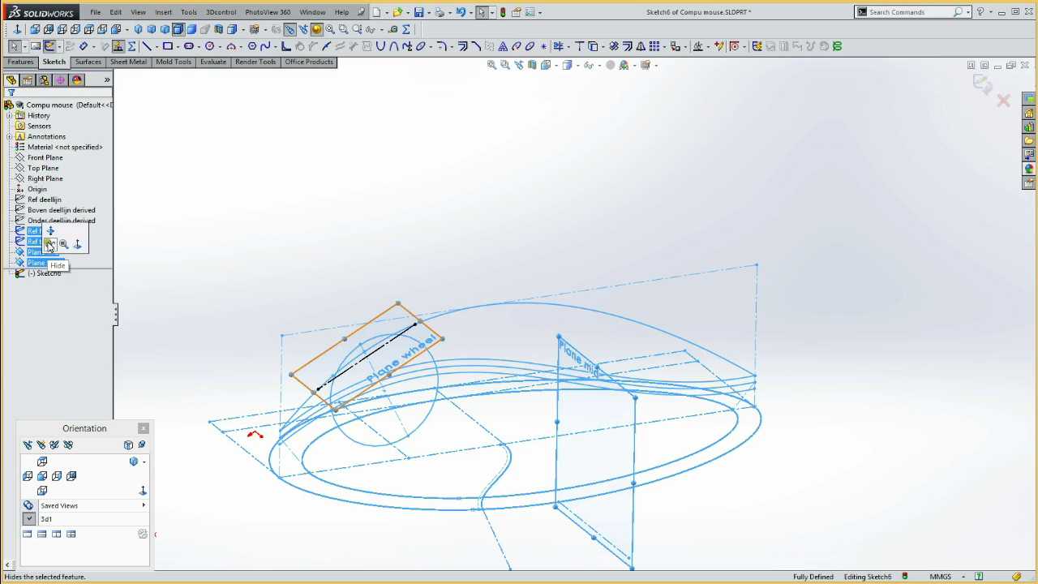
left_click(50, 245)
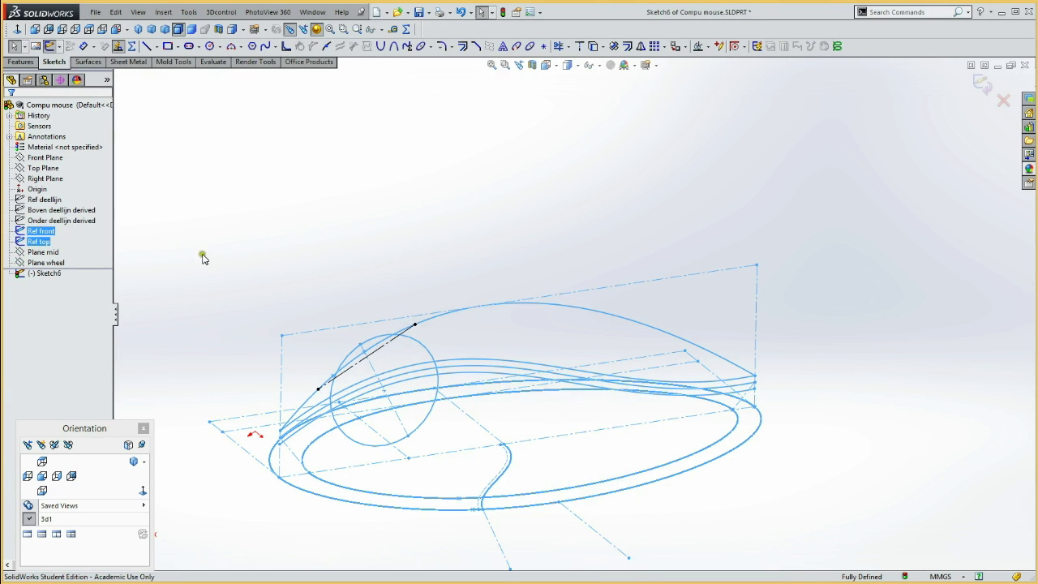
left_click(49, 232)
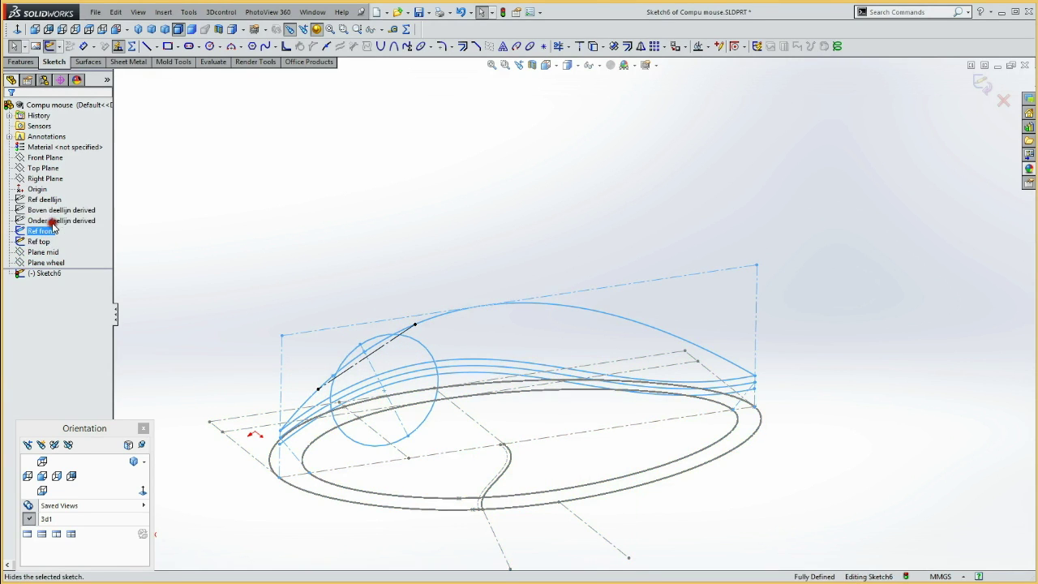
left_click(52, 222)
left_click(41, 231)
left_click(50, 220)
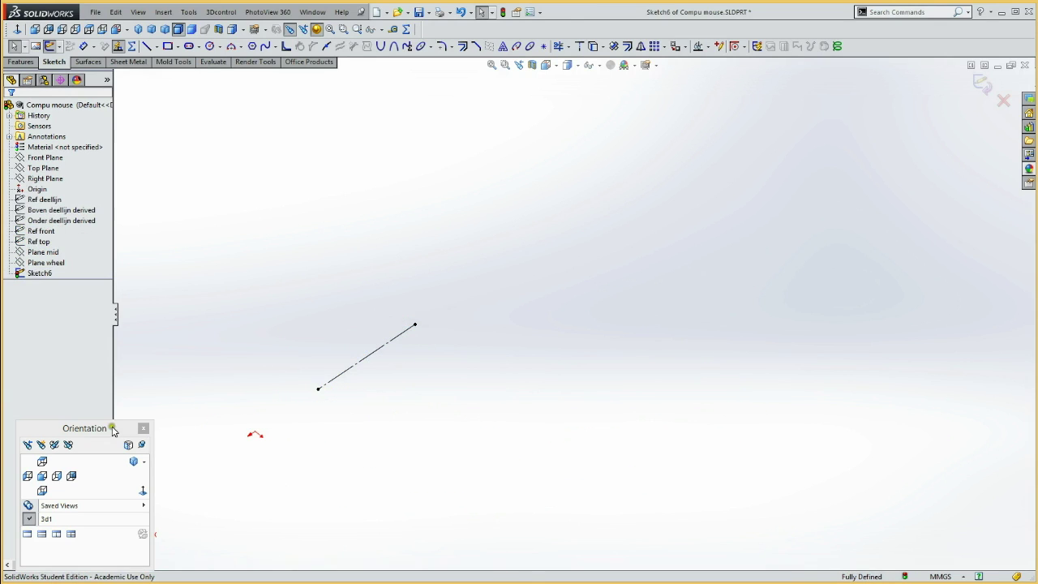
left_click(143, 491)
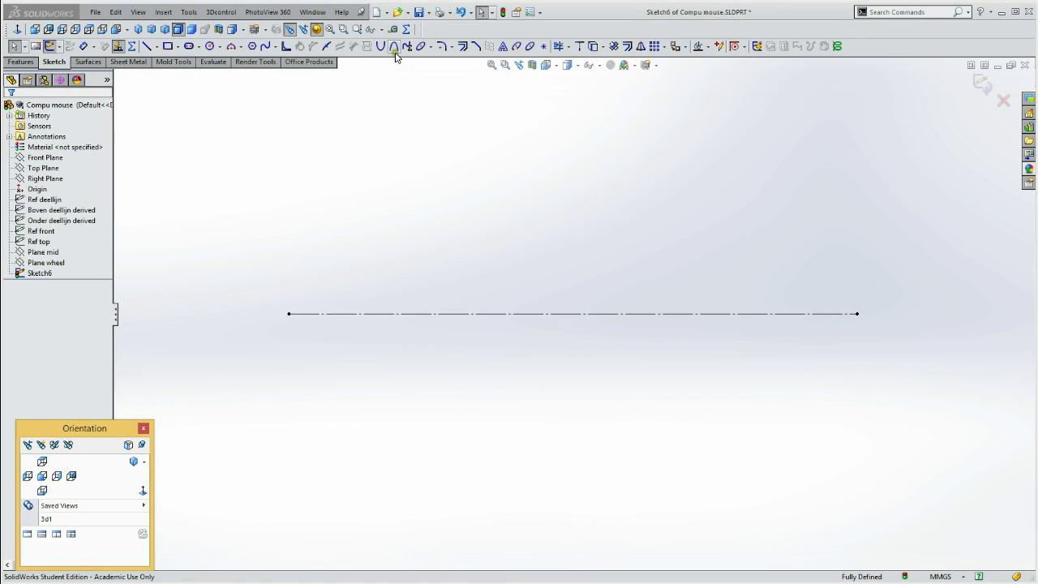
left_click(421, 46)
Draw an ellipse centred on the construction line.
left_click(353, 314)
left_click(747, 315)
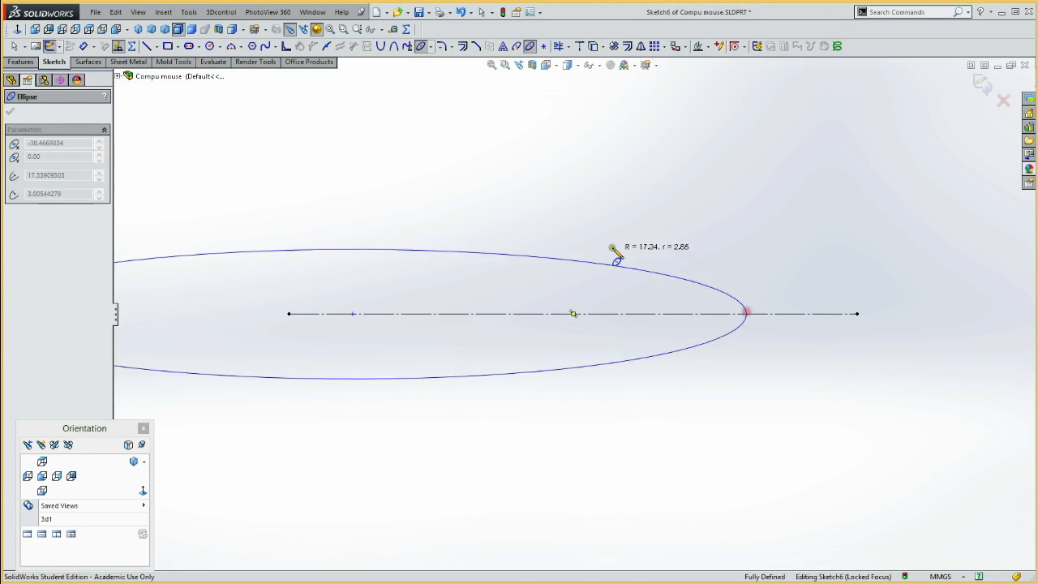
left_click(575, 230)
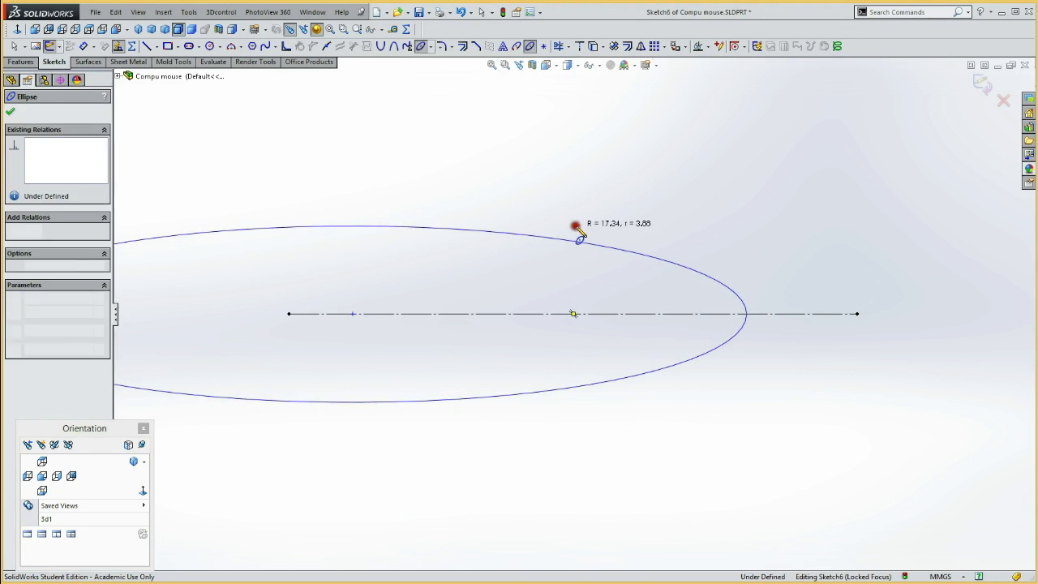
left_click(858, 314)
Make both ellipse ends coincident with the construction line's endpoints.
left_click(746, 314, "ctrl")
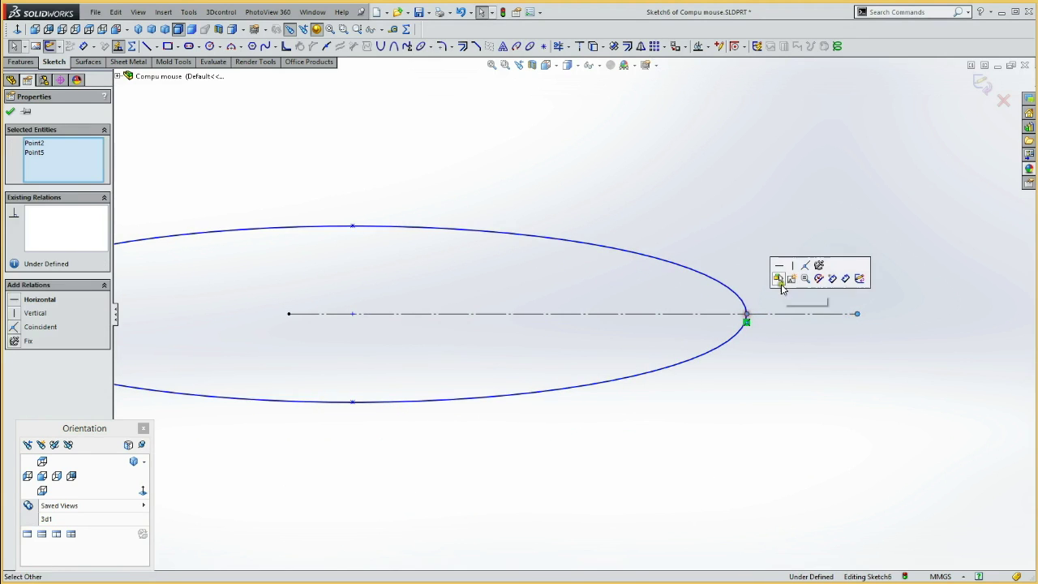
left_click(805, 266)
left_click(490, 364)
key("f")
left_click(172, 314)
left_click(417, 315, "ctrl")
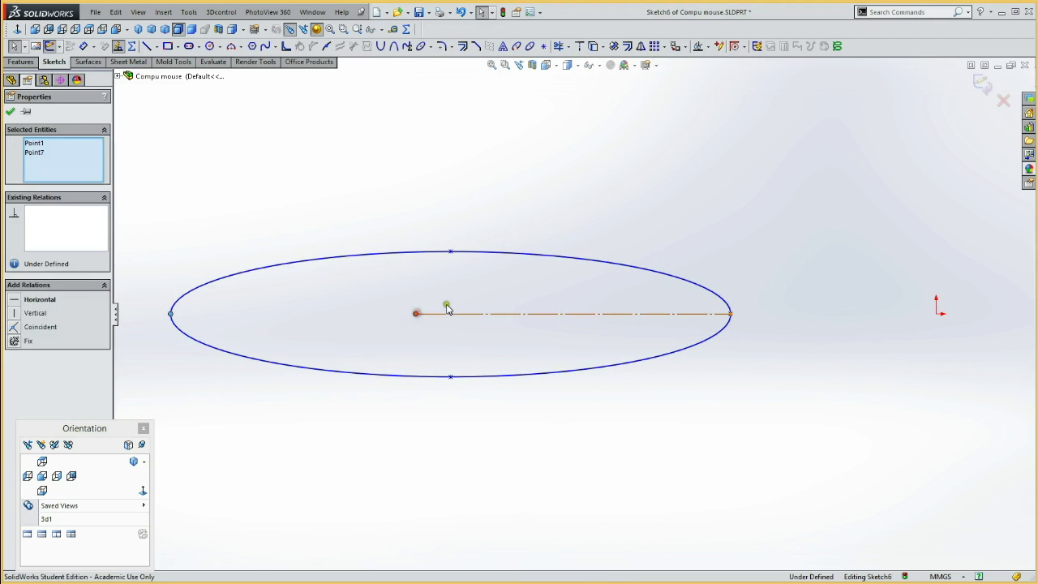
left_click(475, 268)
left_click(546, 282)
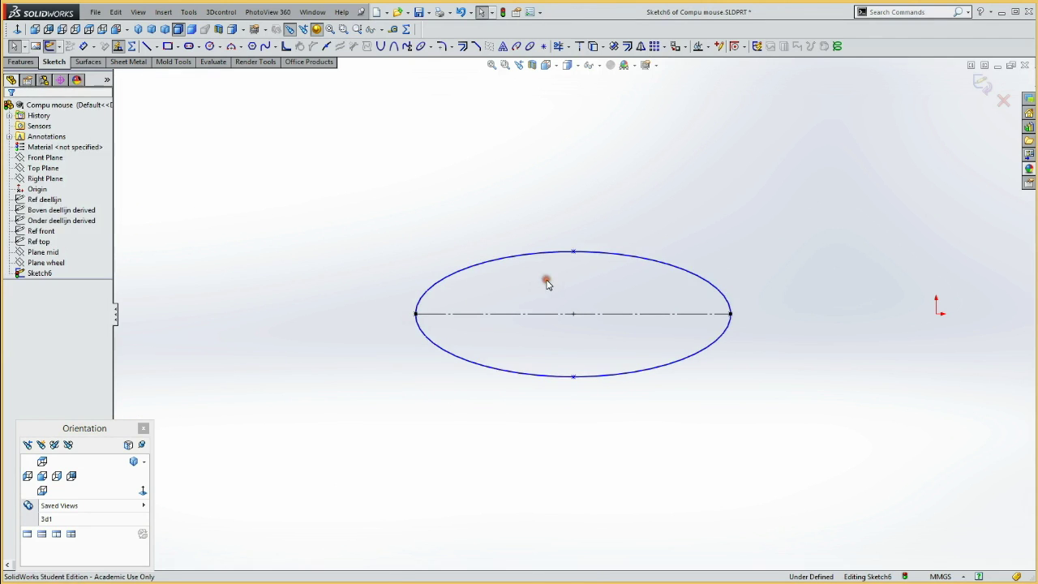
Dimension the ellipse's height between its top and bottom points.
key("d")
left_click(574, 262)
left_click(574, 376)
left_click(783, 320)
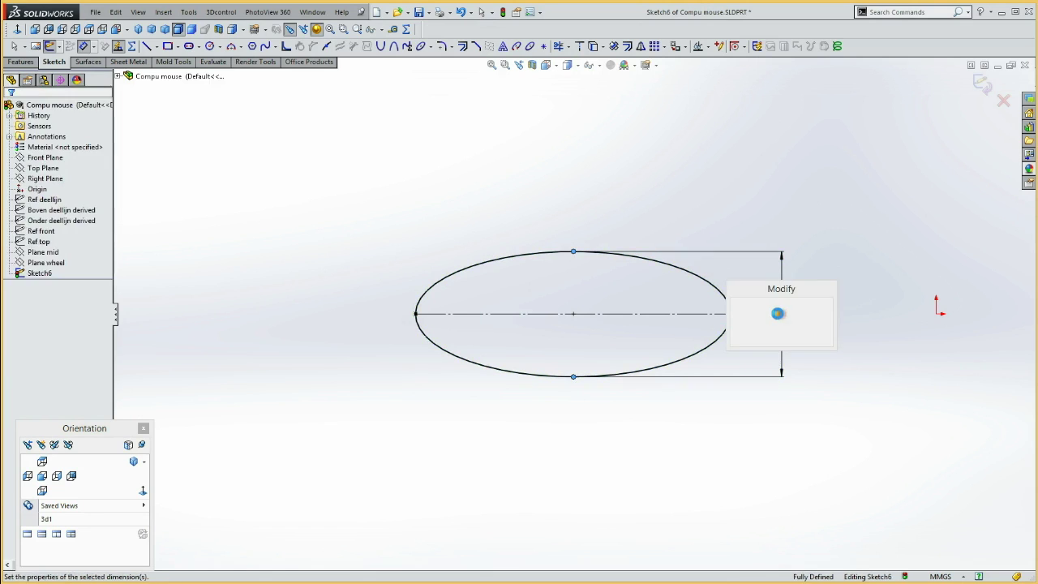
Set the ellipse height to 9.5 mm, add a vertical centerline through it, and exit the sketch.
type("9.")
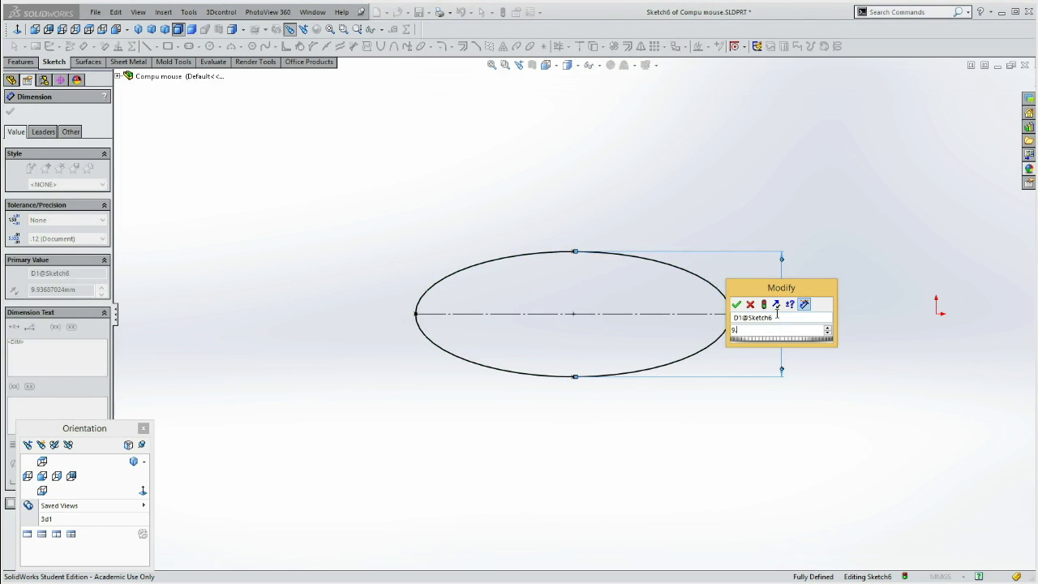
type("5")
left_click(737, 305)
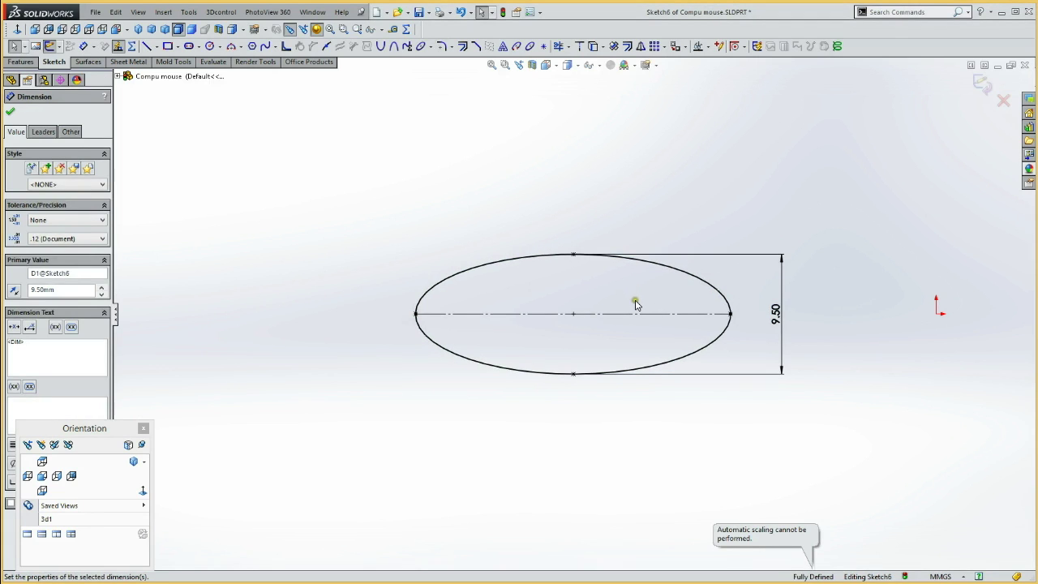
right_click_drag(637, 296, 592, 272)
left_click(573, 373)
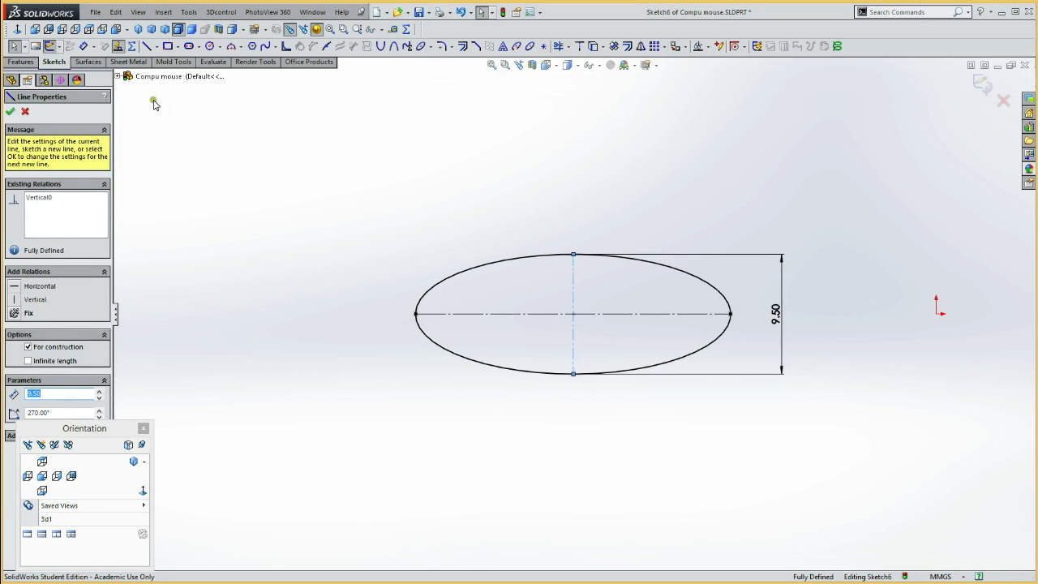
left_click(49, 47)
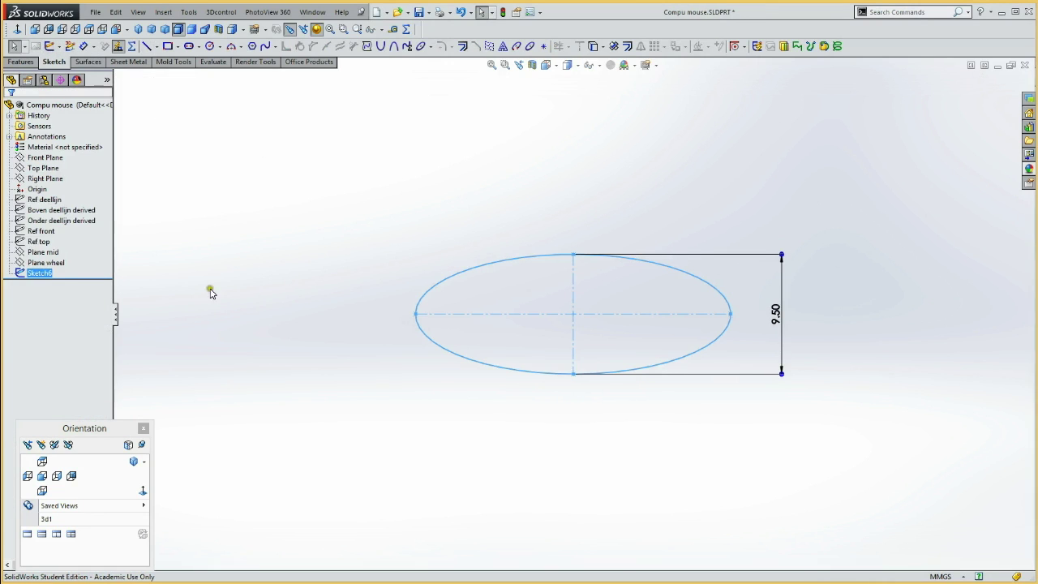
Rename Sketch6 to 'Ref wheel' and switch to the Front view.
left_click(39, 275)
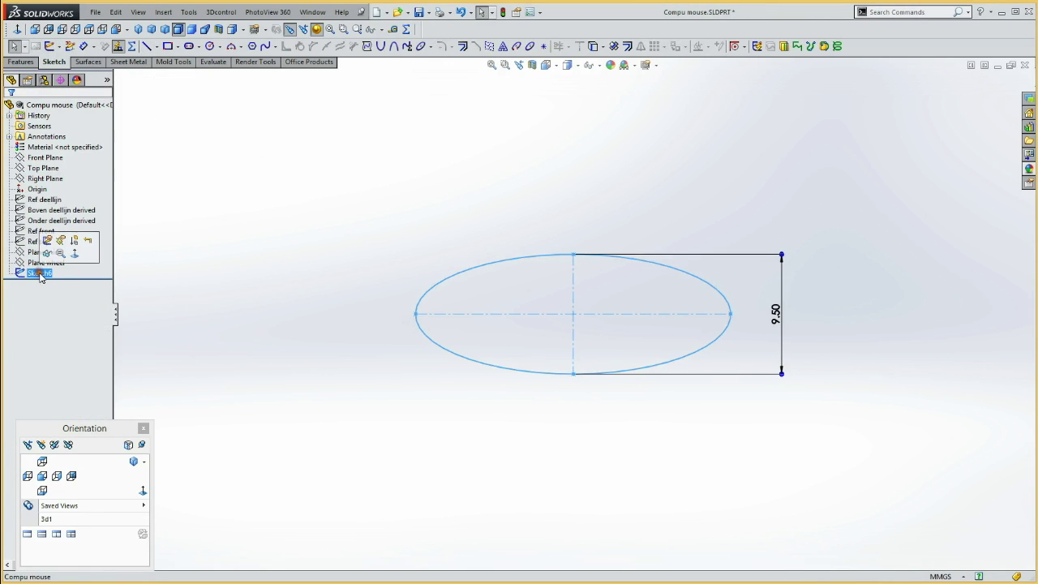
type("Ref")
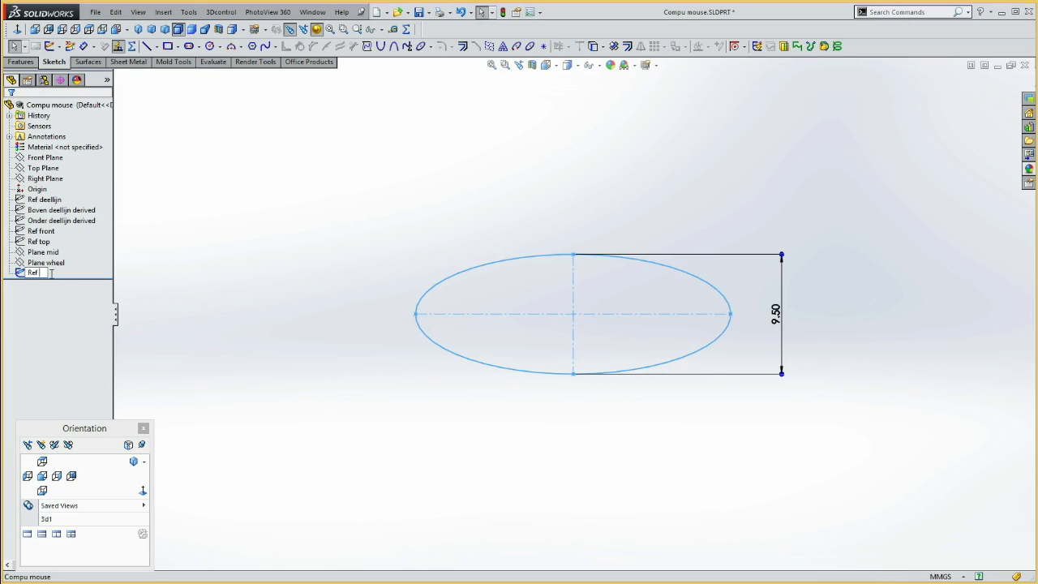
type(" wheel")
left_click(134, 288)
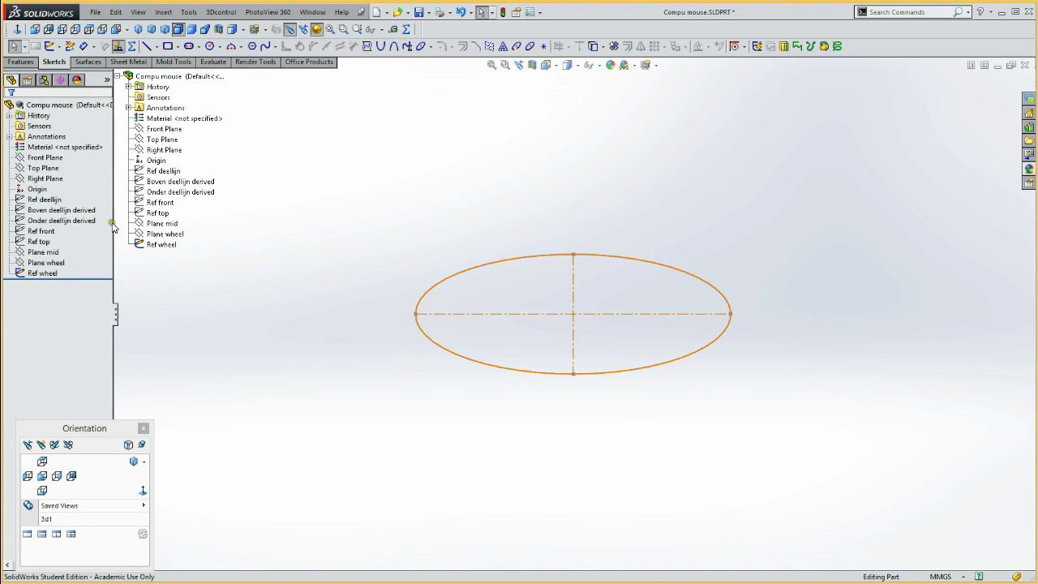
left_click(42, 476)
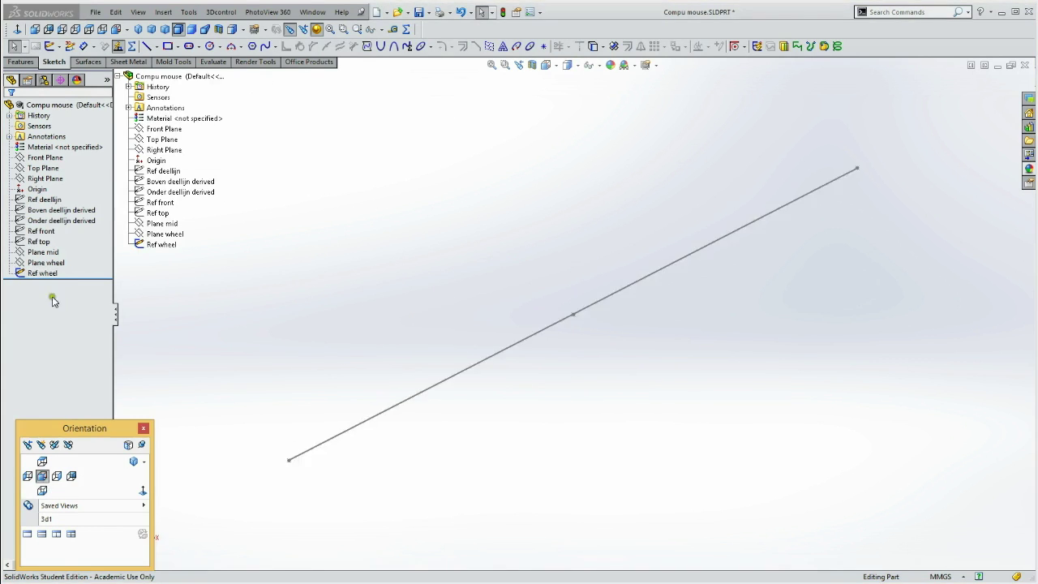
Show the Ref front and Ref top sketches again and return to the saved 3d1 view.
left_click(39, 231)
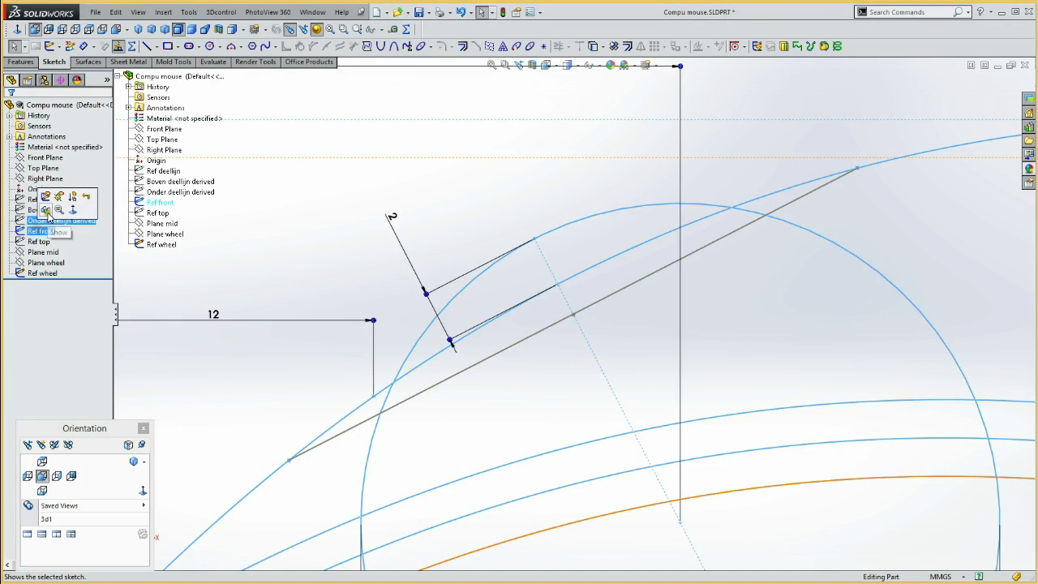
left_click(49, 252)
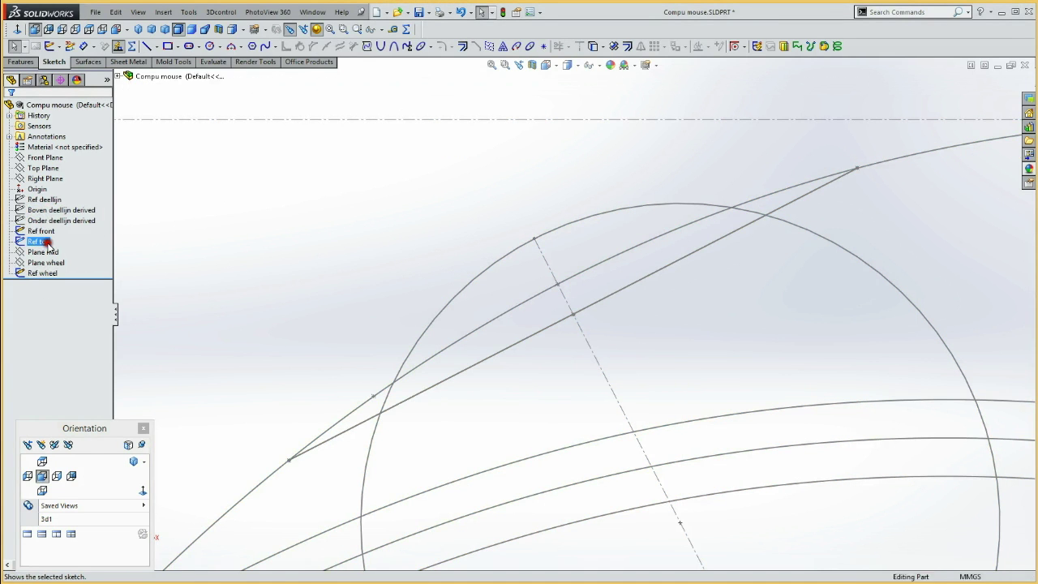
left_click(45, 499)
mouse_move(47, 519)
left_click(109, 487)
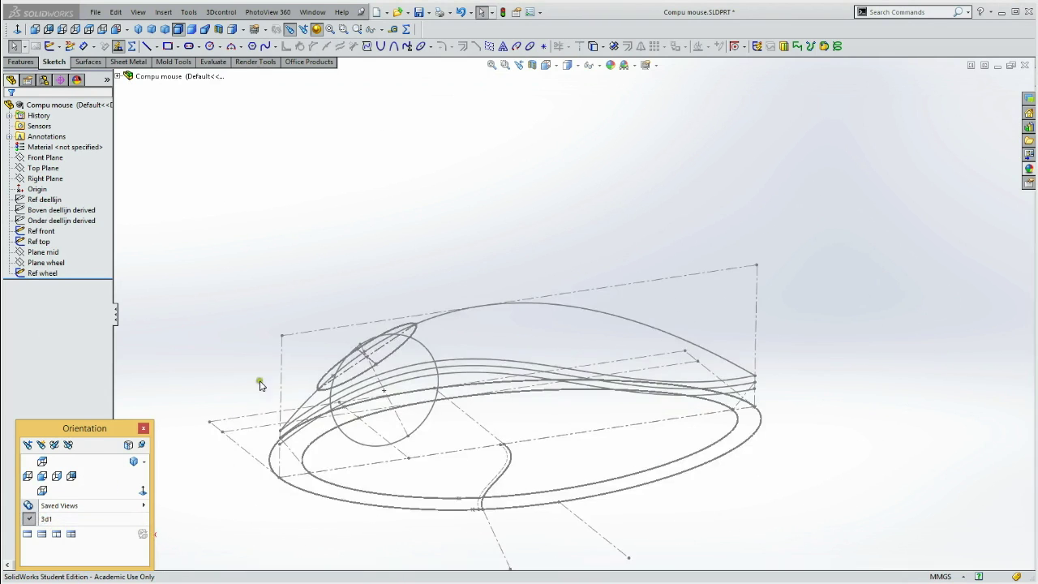
Select all features from Ref deellijn through Ref wheel in the feature tree.
left_click(33, 200)
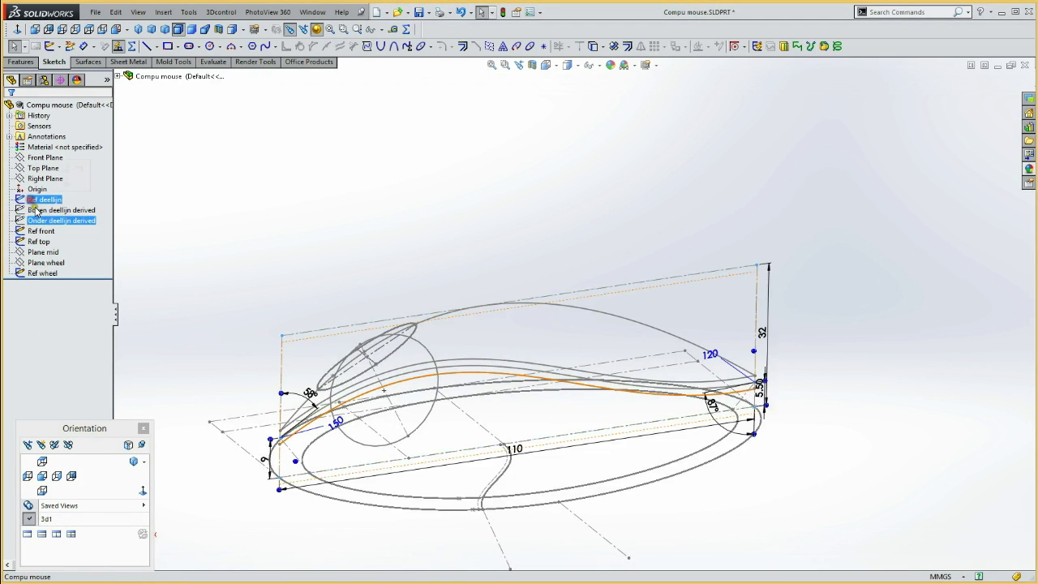
left_click(39, 273, "shift")
right_click(38, 274)
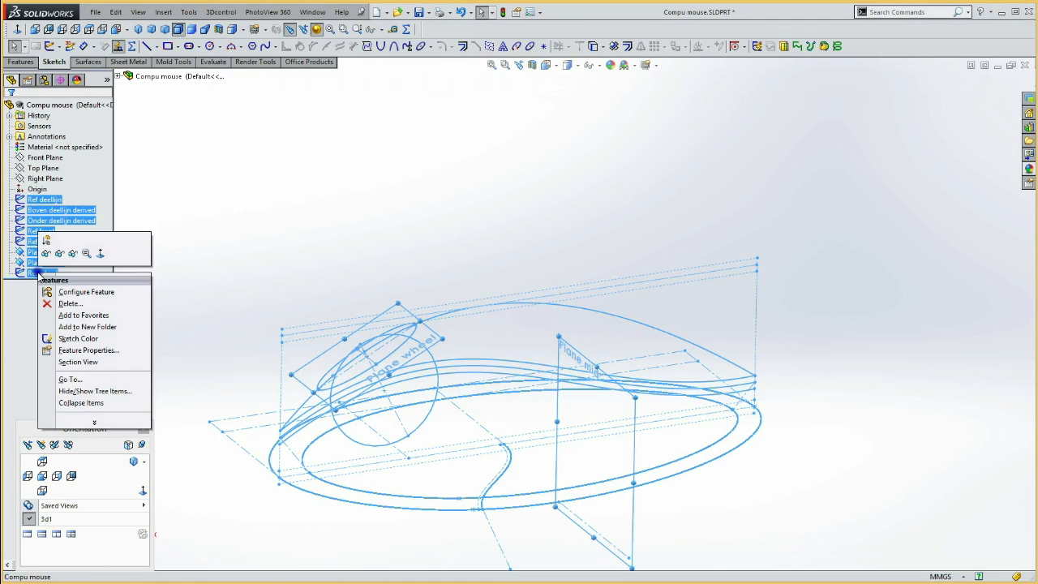
Group the selected reference sketches and planes into a new folder named 'Ref'.
left_click(89, 327)
type("Ref")
left_click(254, 224)
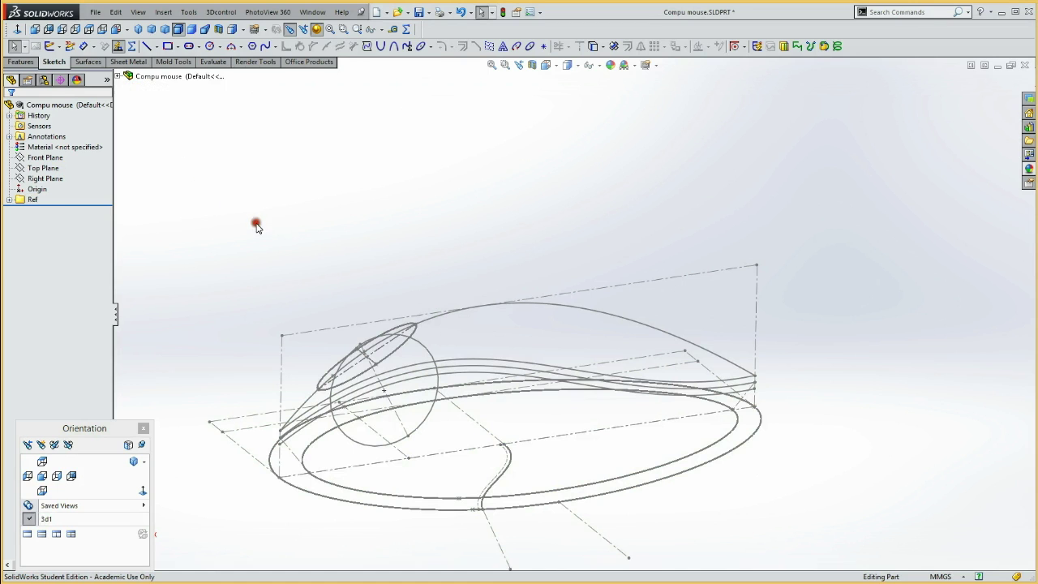